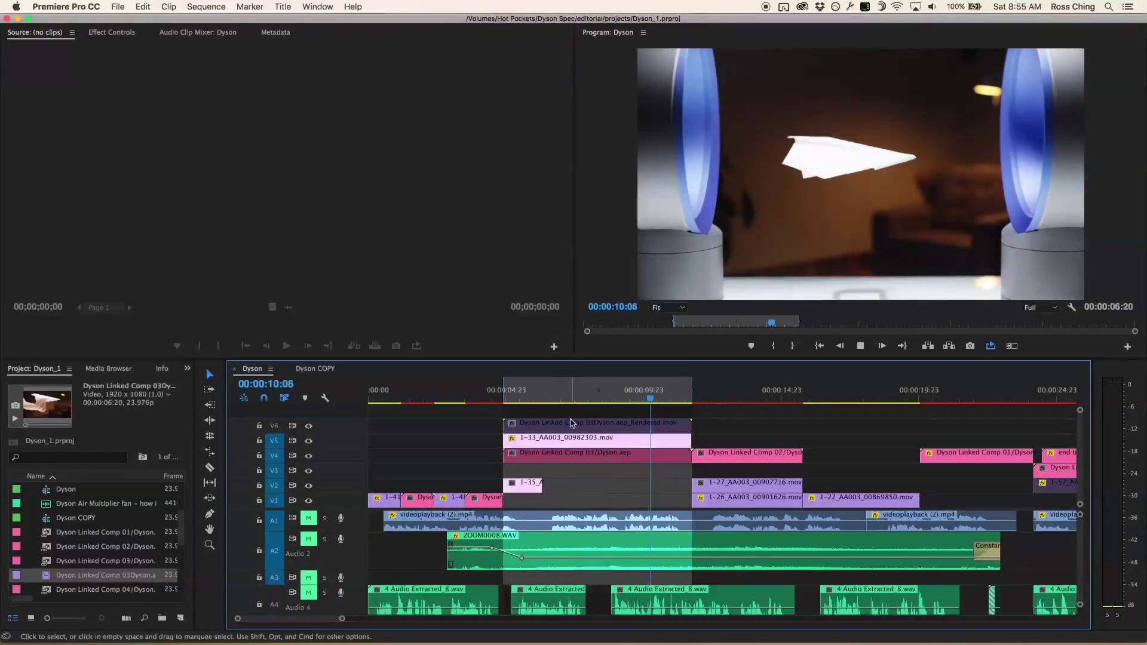
Step: Compare the rendered Dyson Linked Comp 03 clip with 1-33_AA003_00982303.mov by switching which of the two stacked clips is enabled
left_click_drag(560, 420, 560, 441)
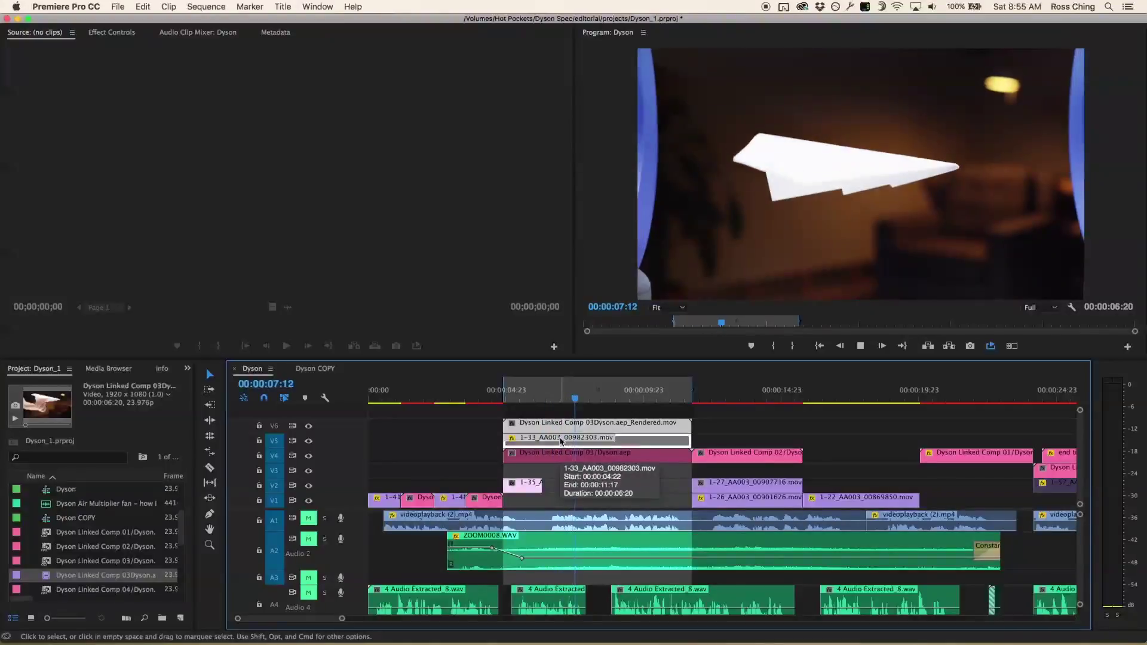
left_click(617, 413)
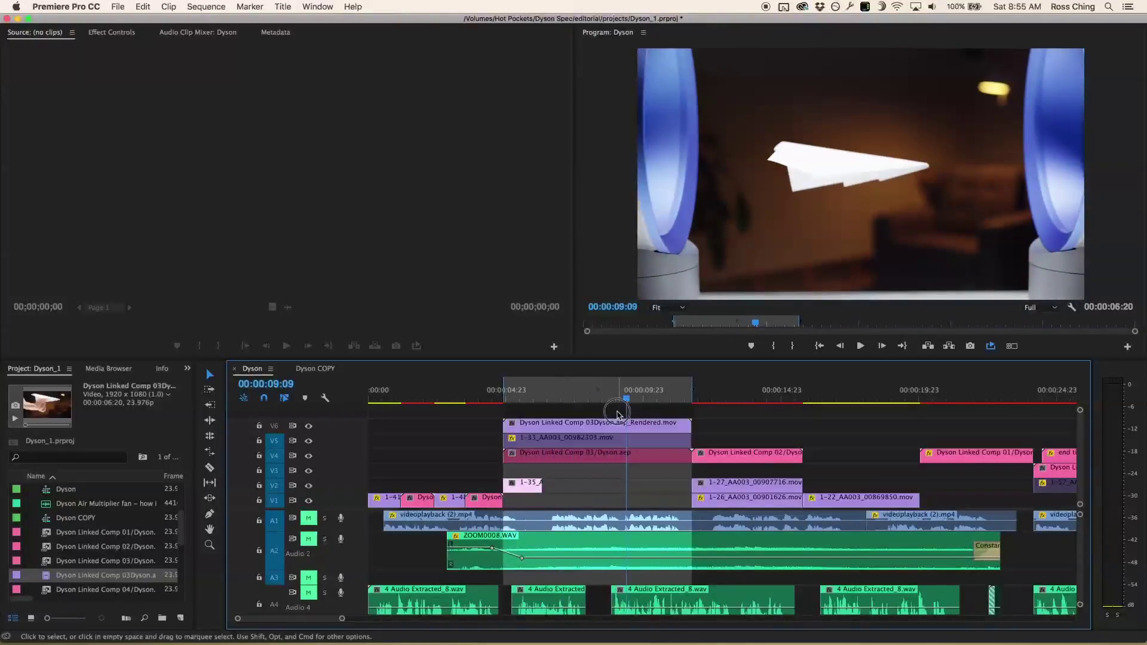
left_click(586, 422)
left_click(586, 413)
left_click(584, 421)
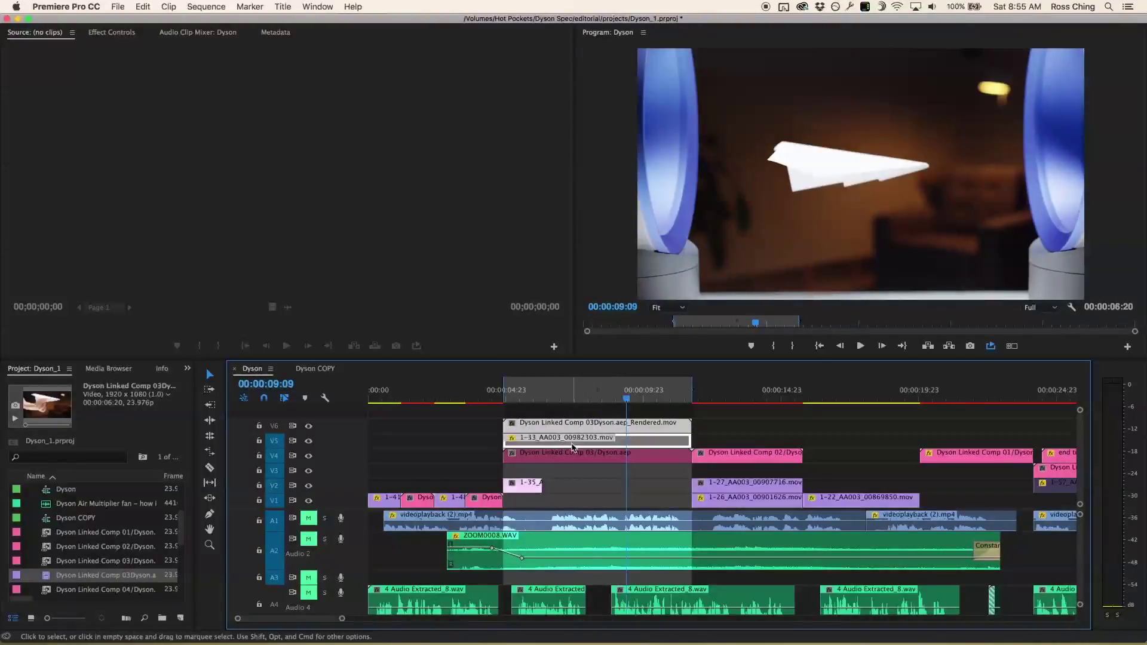
left_click(577, 418)
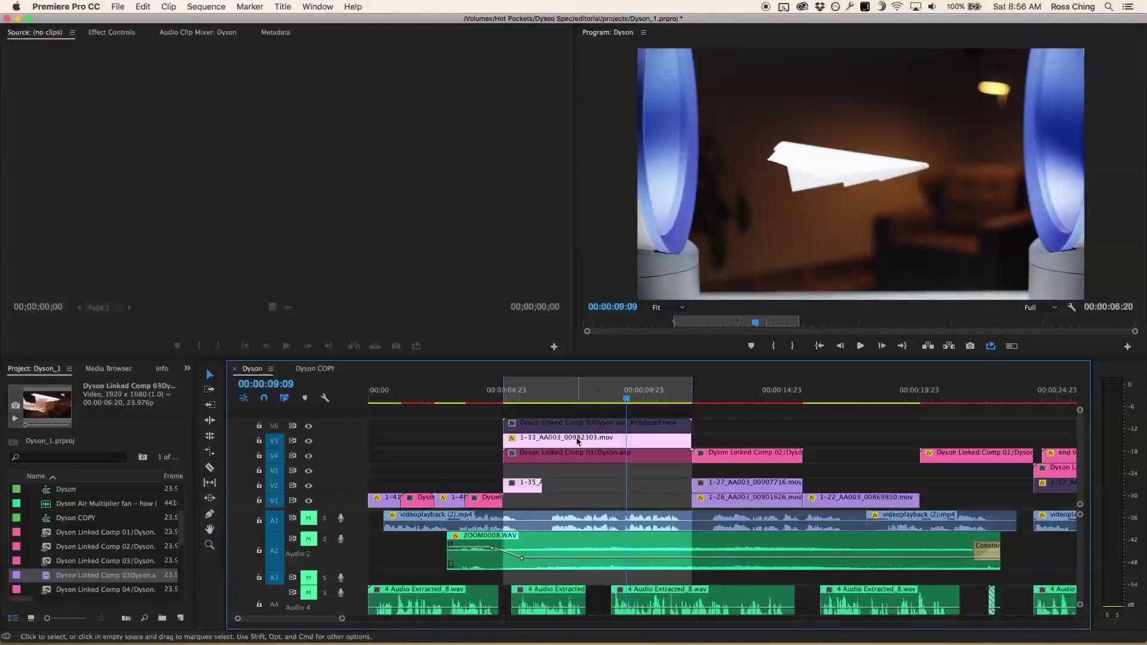
Step: Replace the 1-33_AA003_00982303.mov clip with an After Effects composition, saving the new project as Untitled Project in the projects folder
right_click(575, 439)
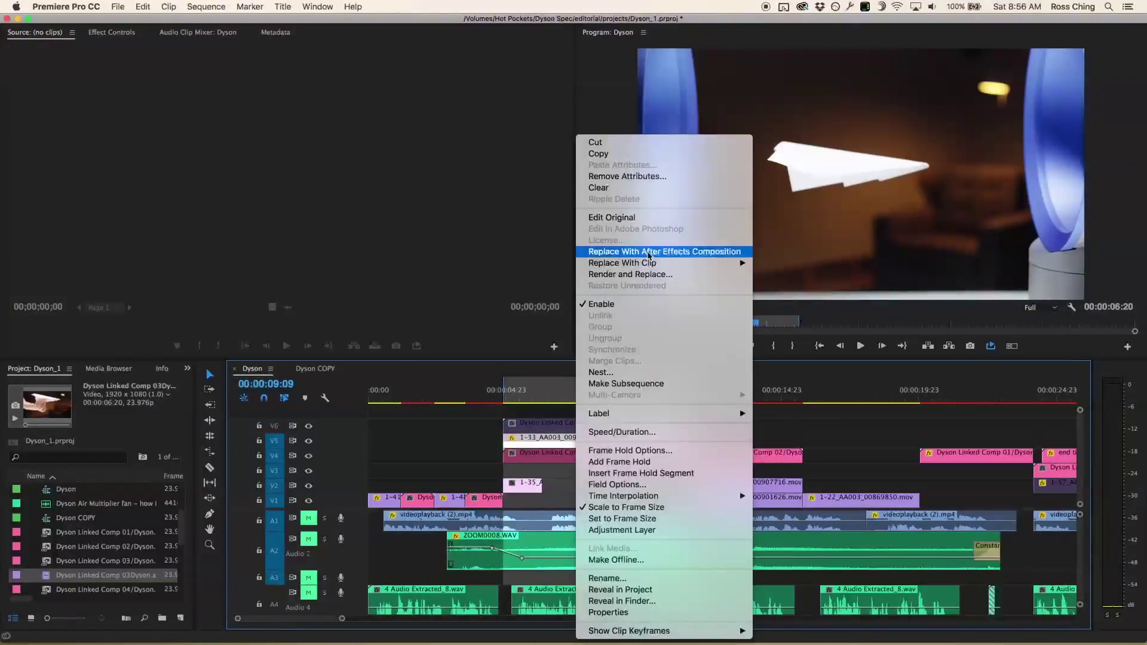
left_click(648, 251)
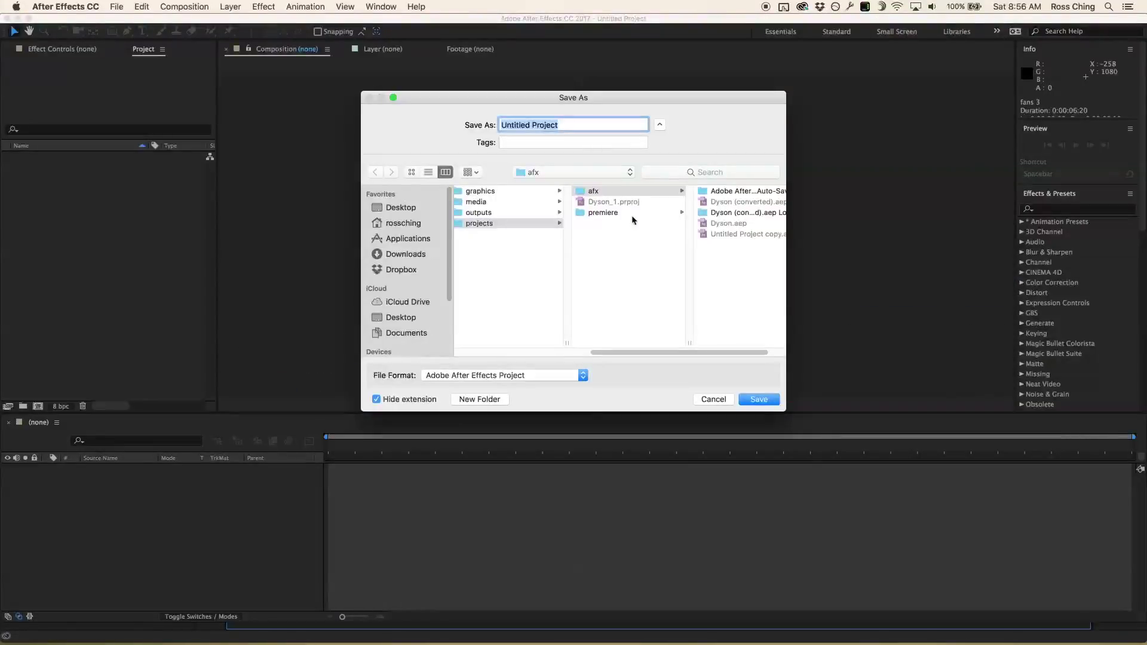
left_click(615, 245)
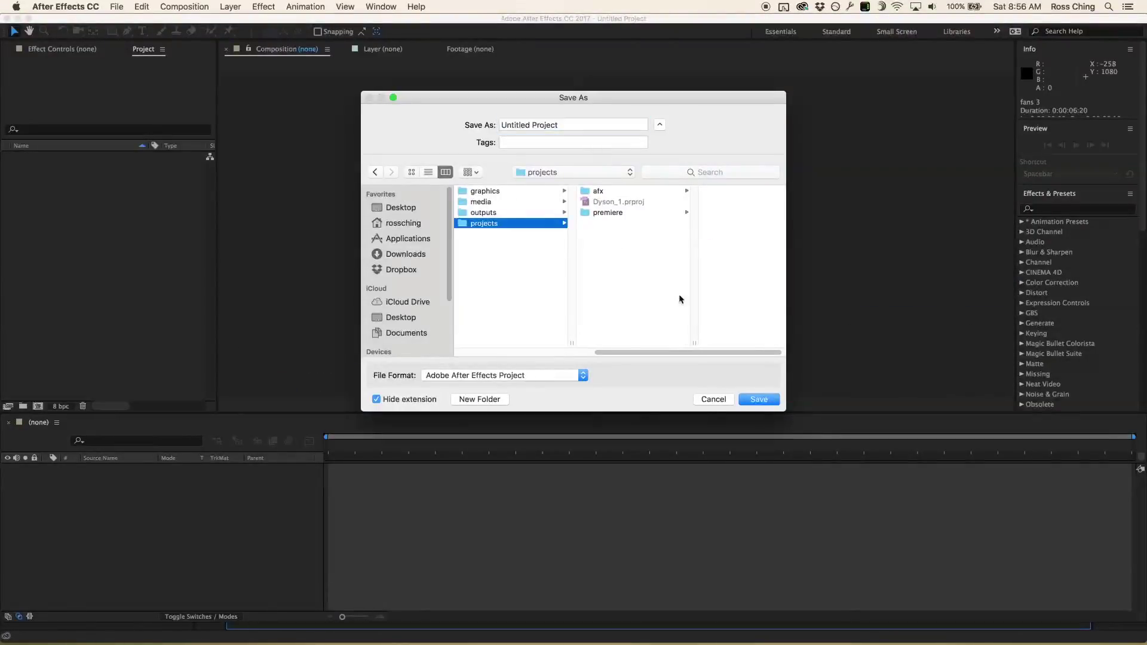
left_click(774, 402)
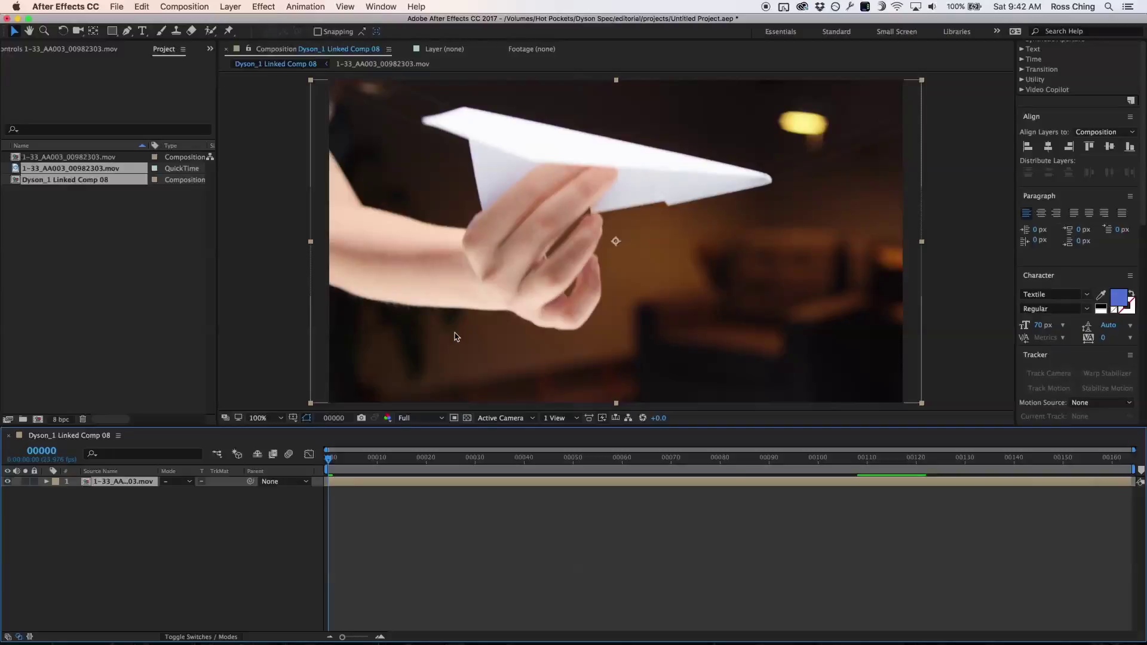
Step: Find the CC Simple Wire Removal effect and try applying it to the 1-33_AA003_00982303.mov layer
left_click(128, 515)
left_click(136, 486)
key("super+5")
left_click(1054, 210)
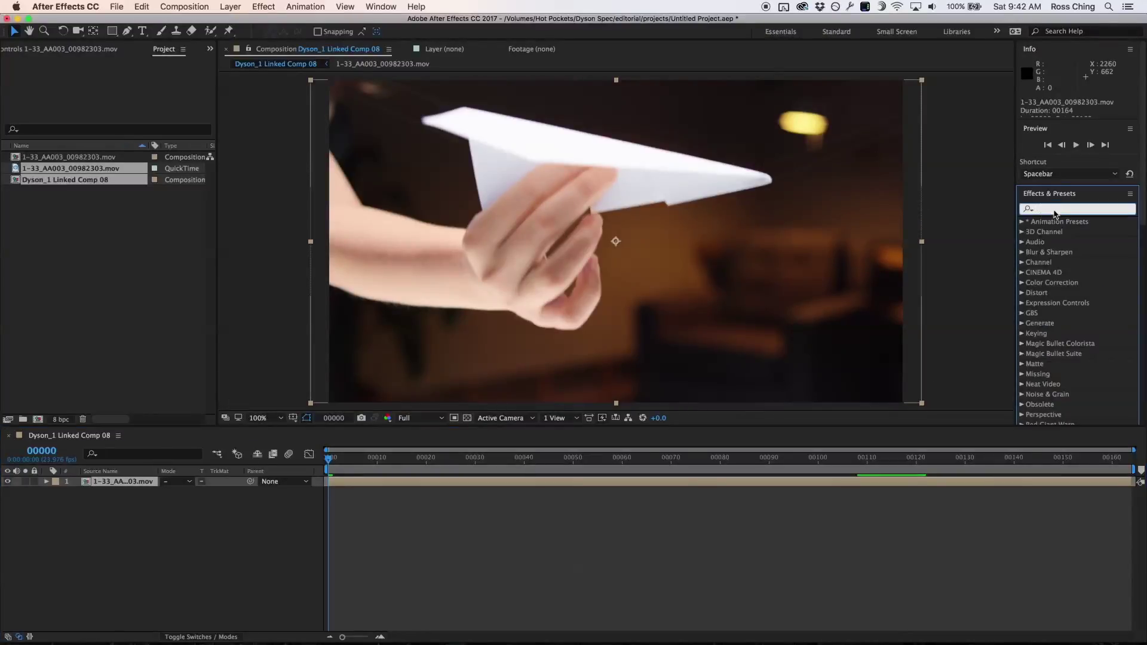
type("wire remov")
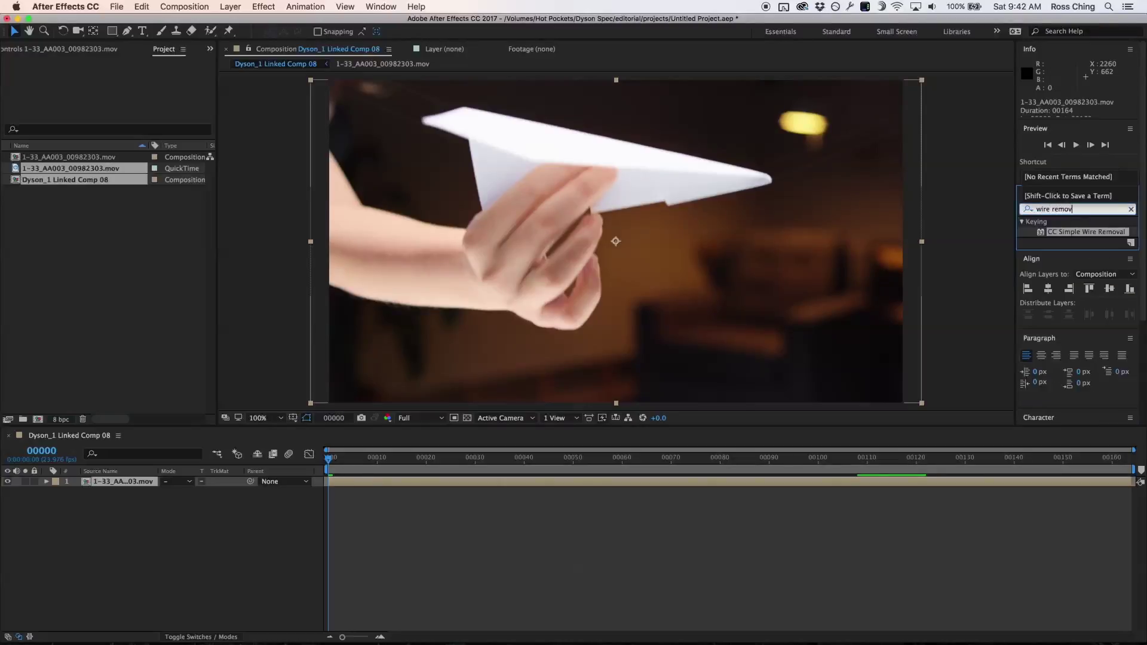
left_click_drag(1042, 233, 808, 303)
Step: Examine the airplane's wire through the shot up to frame 150 and delete the CC Simple Wire Removal effect from the layer
left_click_drag(387, 461, 436, 461)
left_click(559, 460)
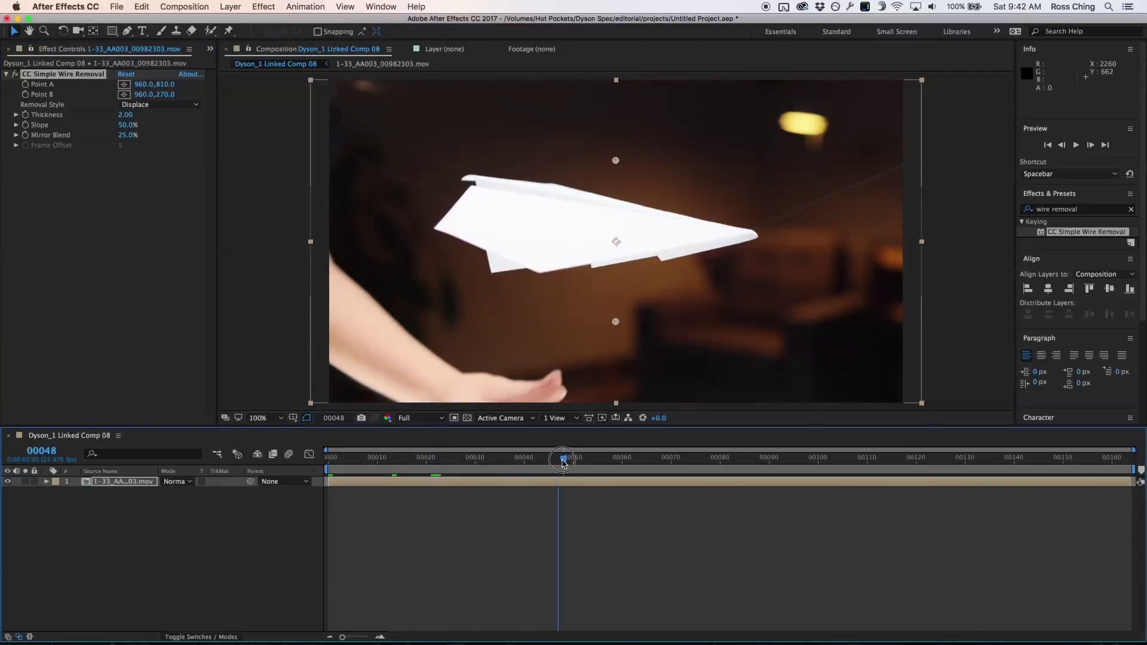
left_click_drag(561, 462, 572, 460)
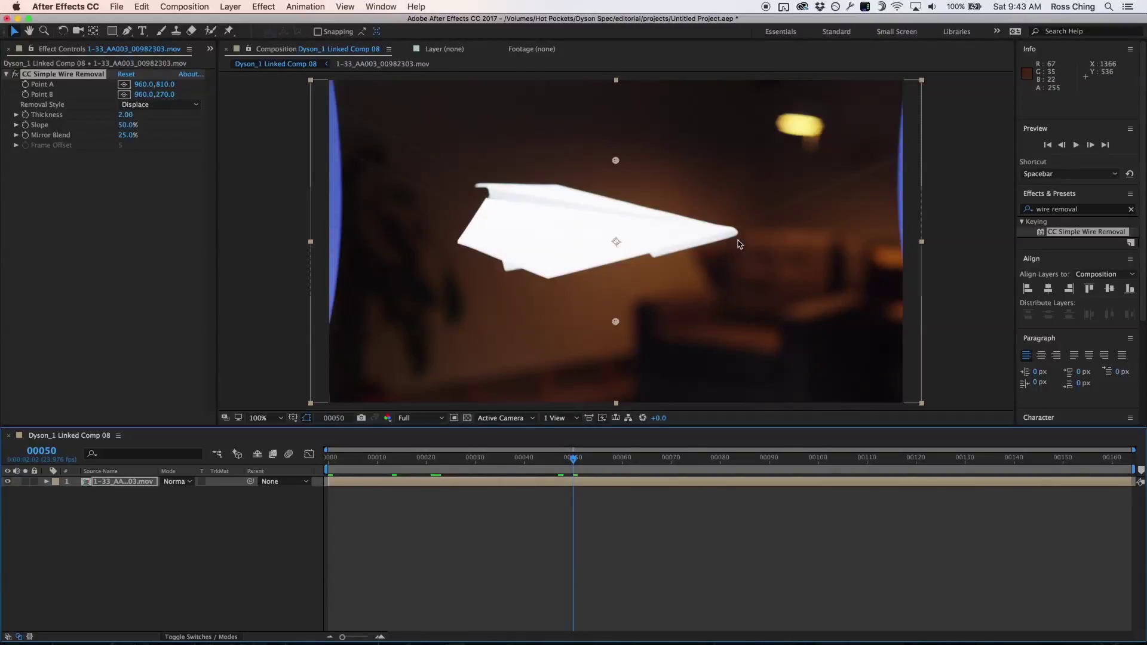
left_click_drag(771, 462, 1064, 462)
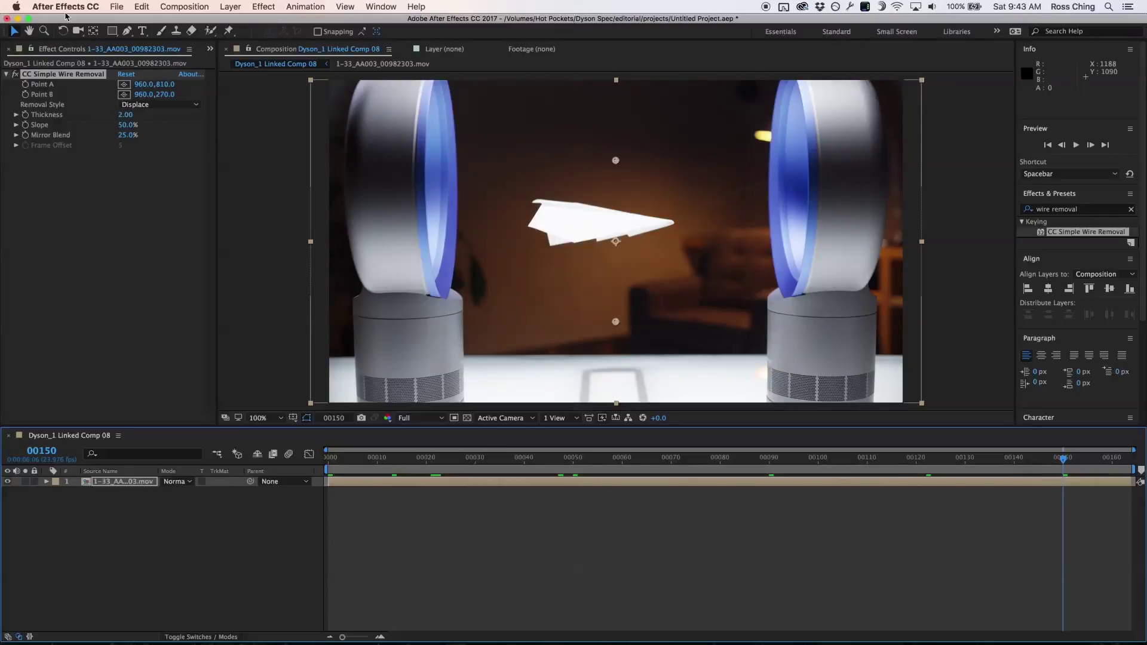
left_click(40, 87)
key("Delete")
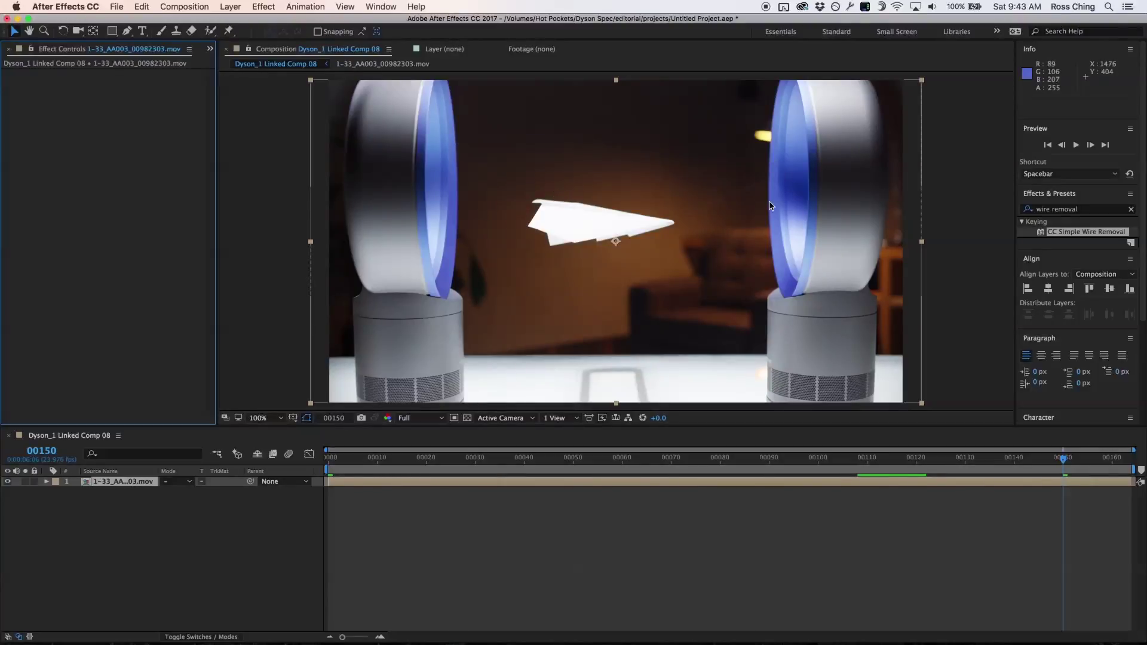
Step: Rename the footage layer as bg
left_click(108, 472)
key("Return")
type("bg")
key("Return")
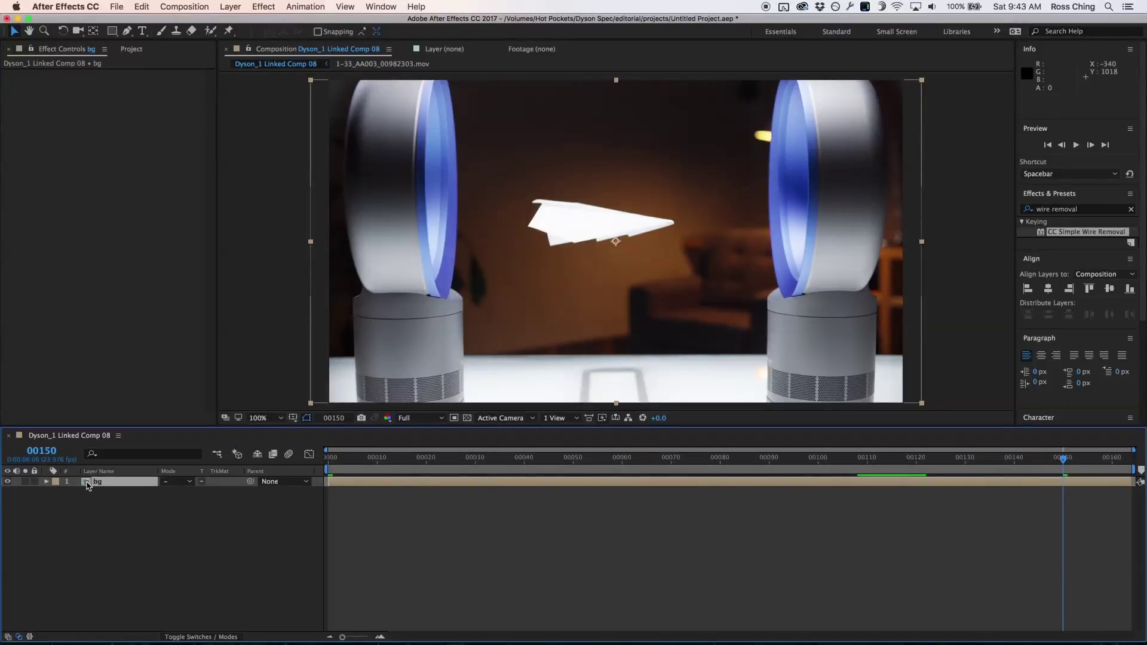
Step: Duplicate the bg layer and rename the copy as airplane
left_click(138, 6)
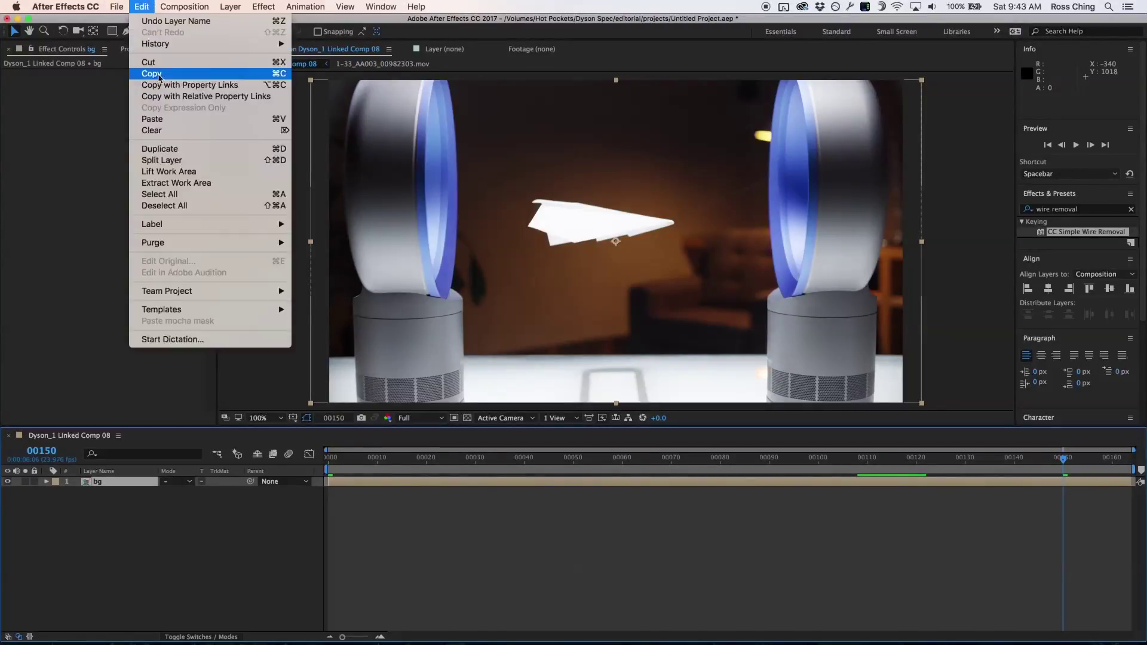
left_click(179, 148)
key("Return")
type("ai")
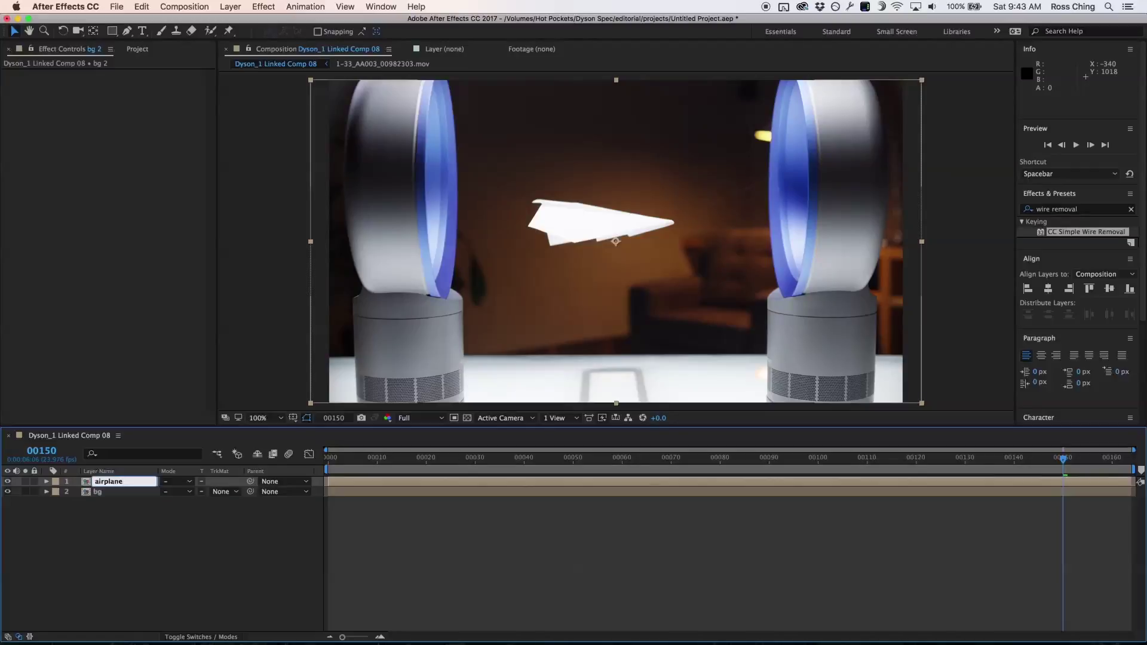
type("rplane")
key("Return")
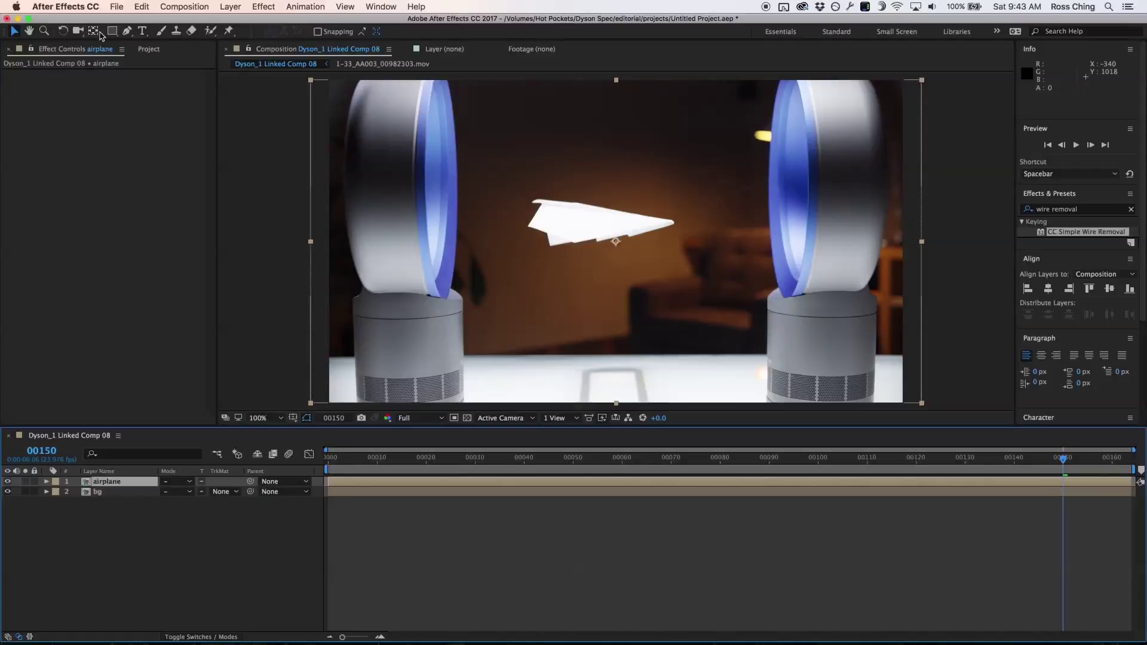
Step: Draw a loose, curved six-point Pen mask around the paper airplane on the airplane layer at frame 150, keeping it between the fans
left_click(127, 30)
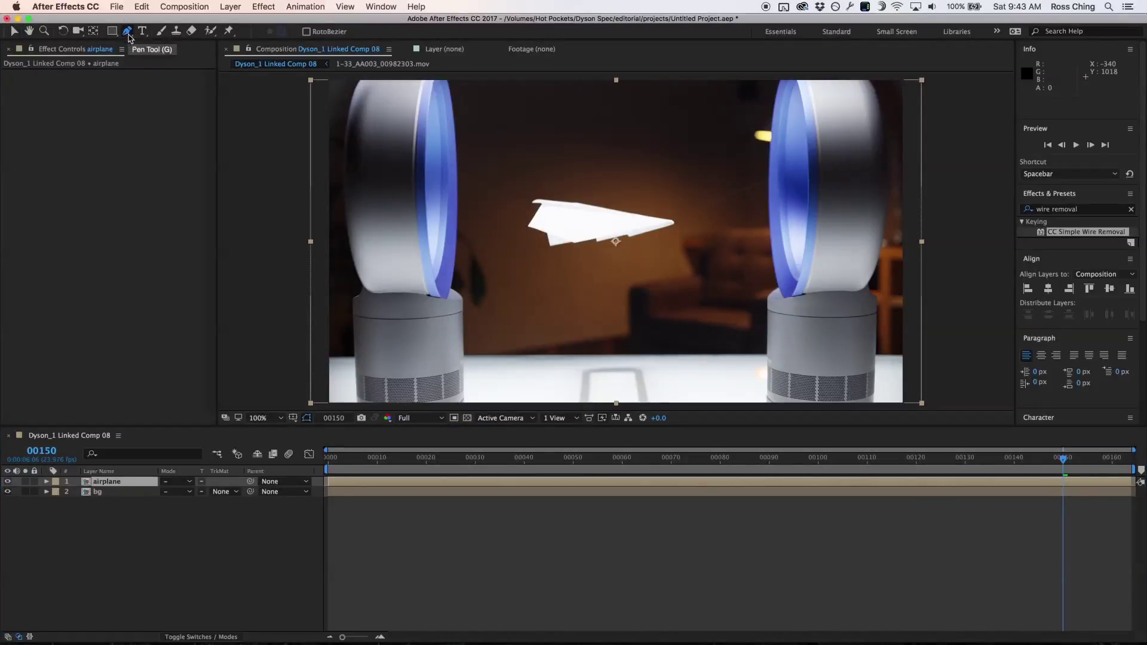
left_click_drag(479, 238, 496, 268)
left_click_drag(607, 296, 653, 288)
left_click_drag(731, 254, 741, 233)
left_click_drag(758, 169, 741, 152)
left_click_drag(603, 126, 570, 126)
left_click_drag(510, 154, 487, 178)
left_click(481, 239)
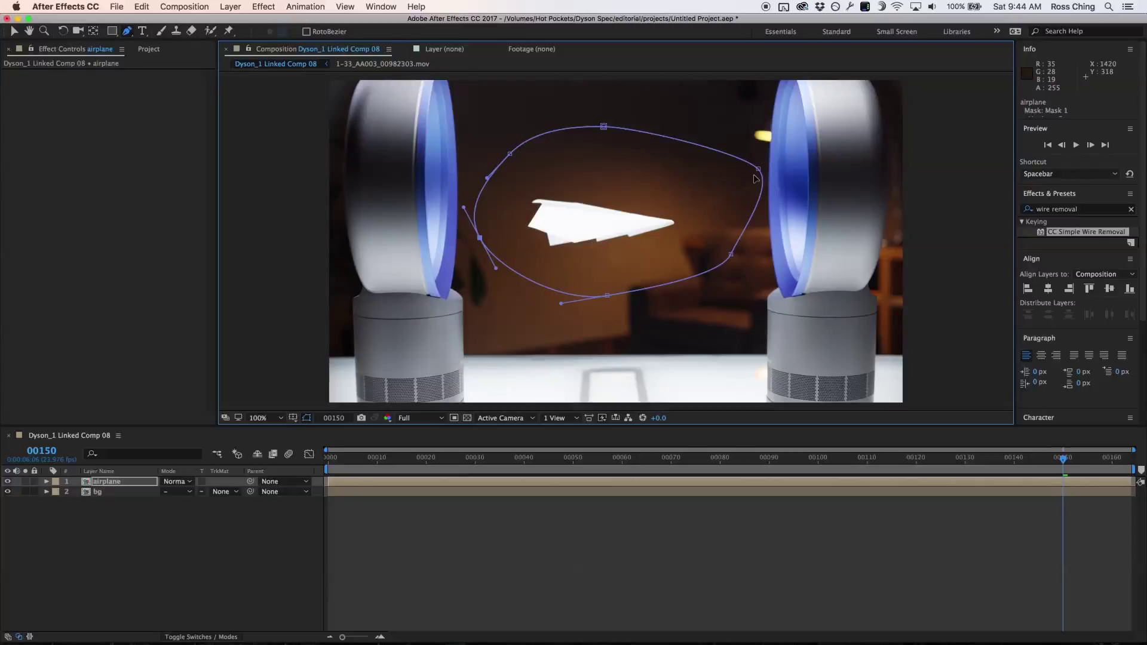
left_click_drag(760, 170, 741, 168)
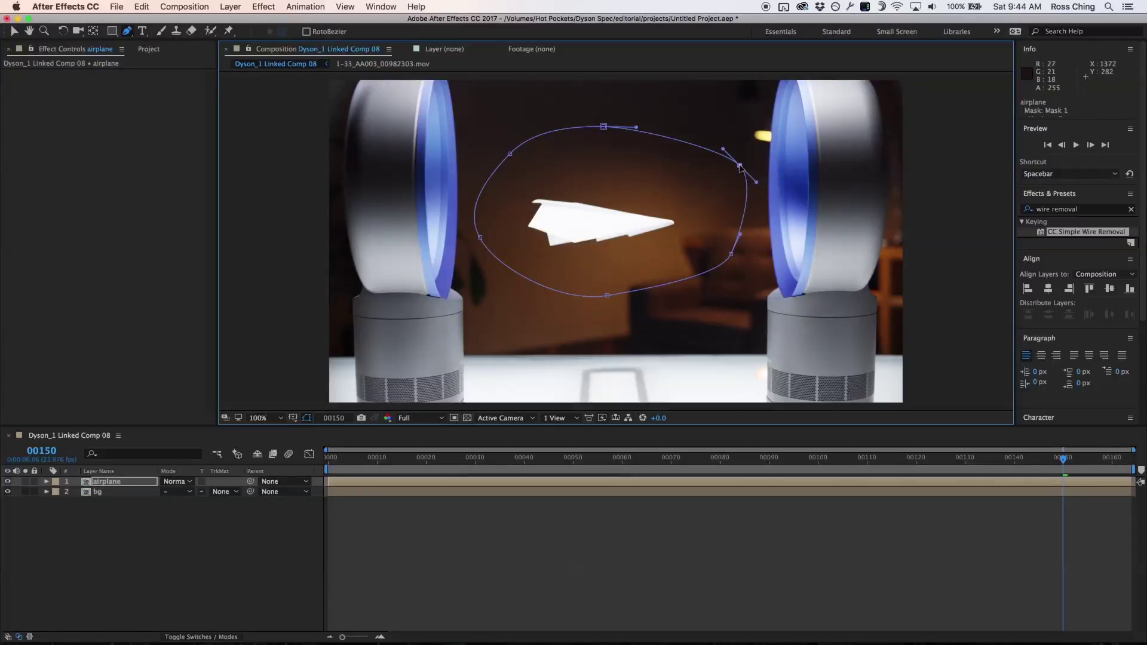
left_click_drag(733, 255, 723, 245)
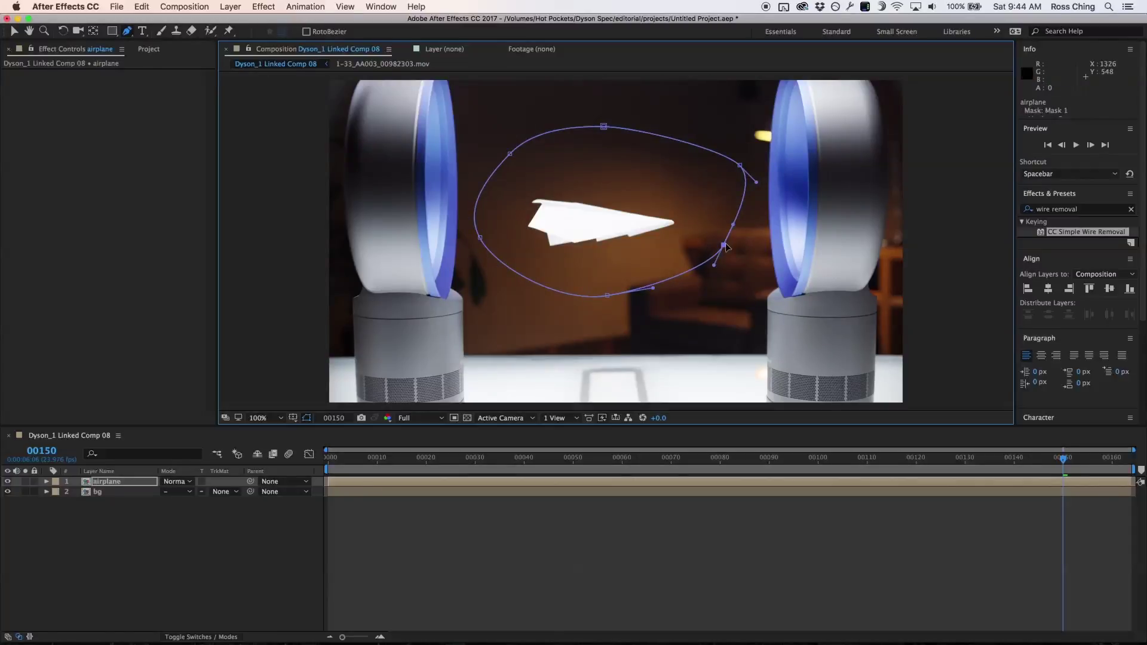
Step: Reveal the airplane layer's mask properties and set a Mask Path keyframe at frame 150
left_click(104, 481)
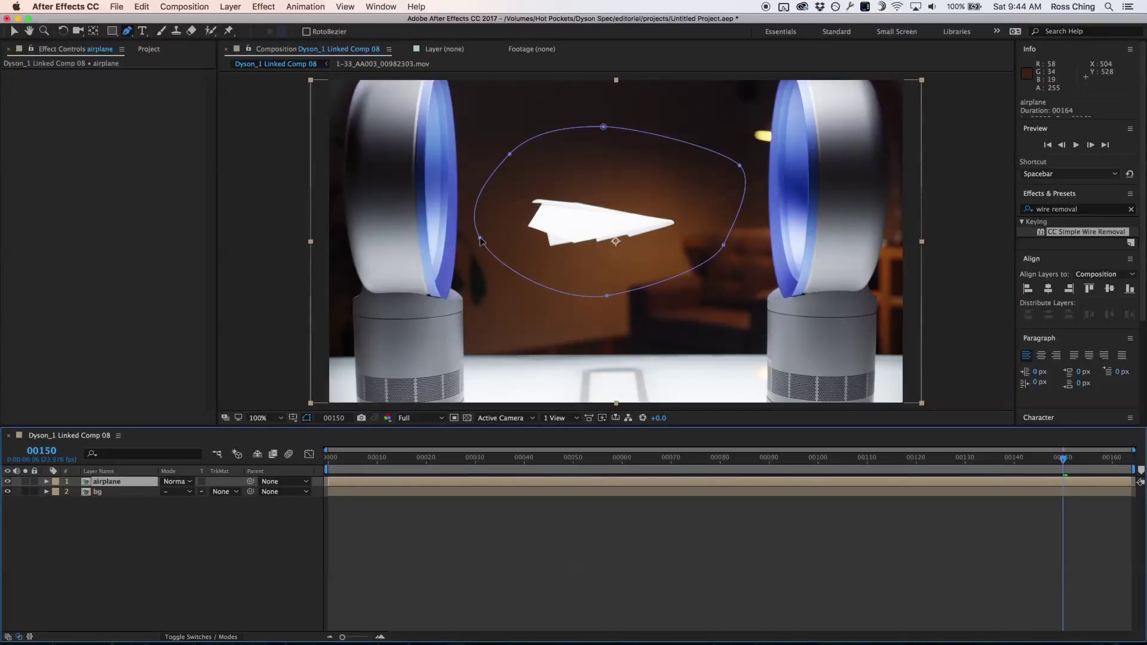
key("m")
key("m")
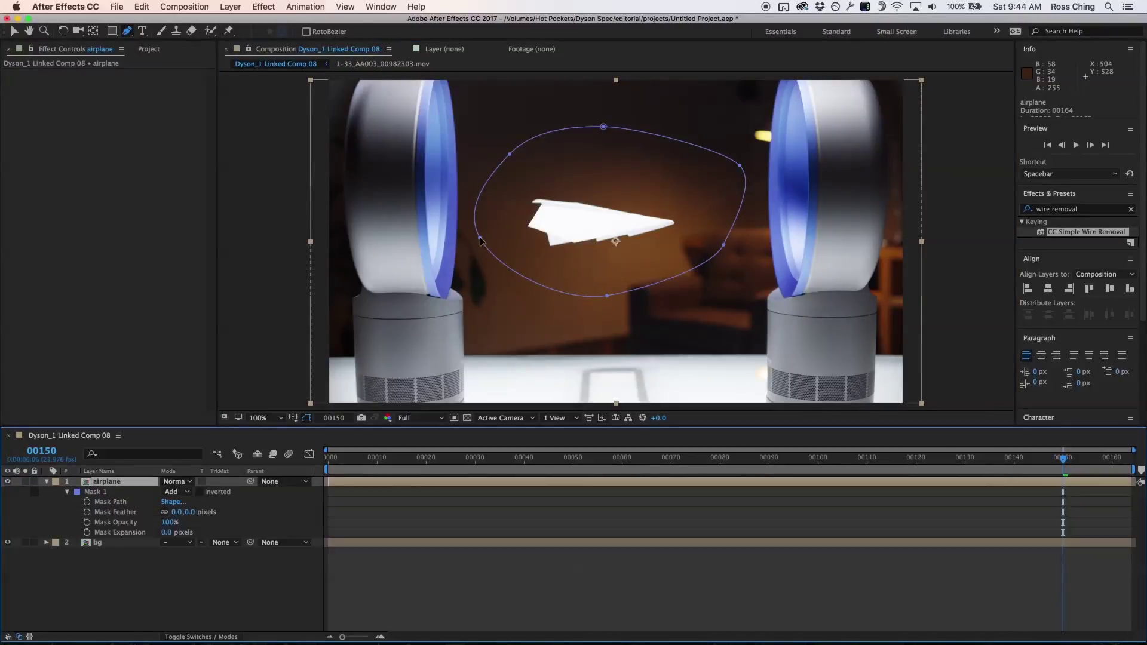
left_click(88, 503)
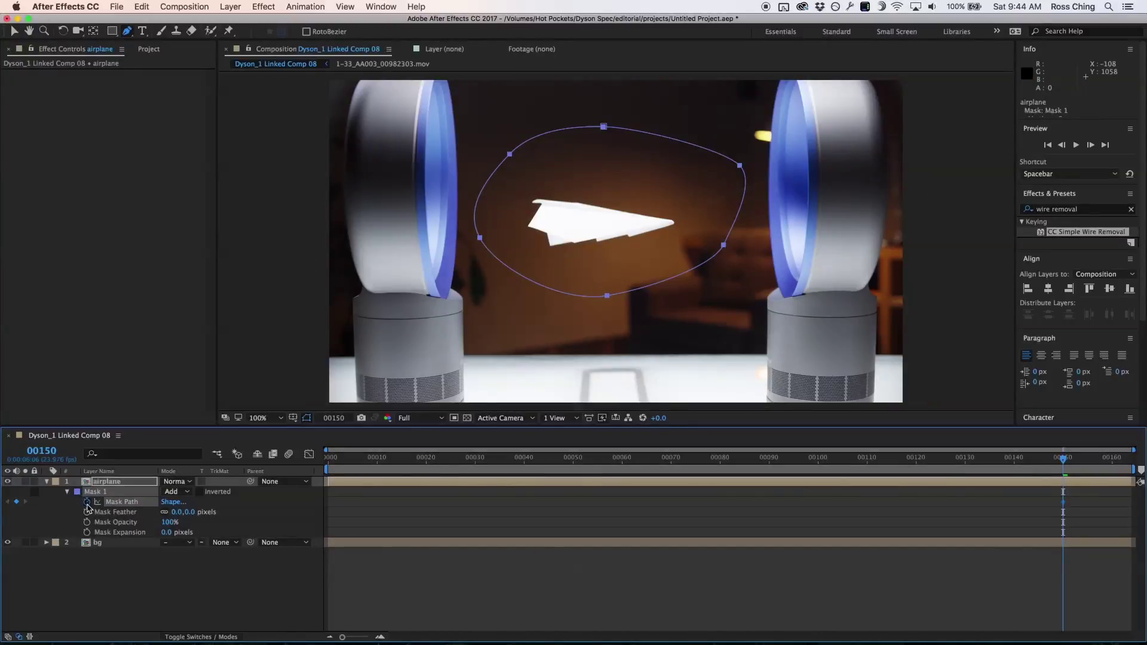
Step: At frame 82, move the two mask points near the airplane's tail outward so the mask clears the plane
left_click_drag(1073, 468, 1131, 466)
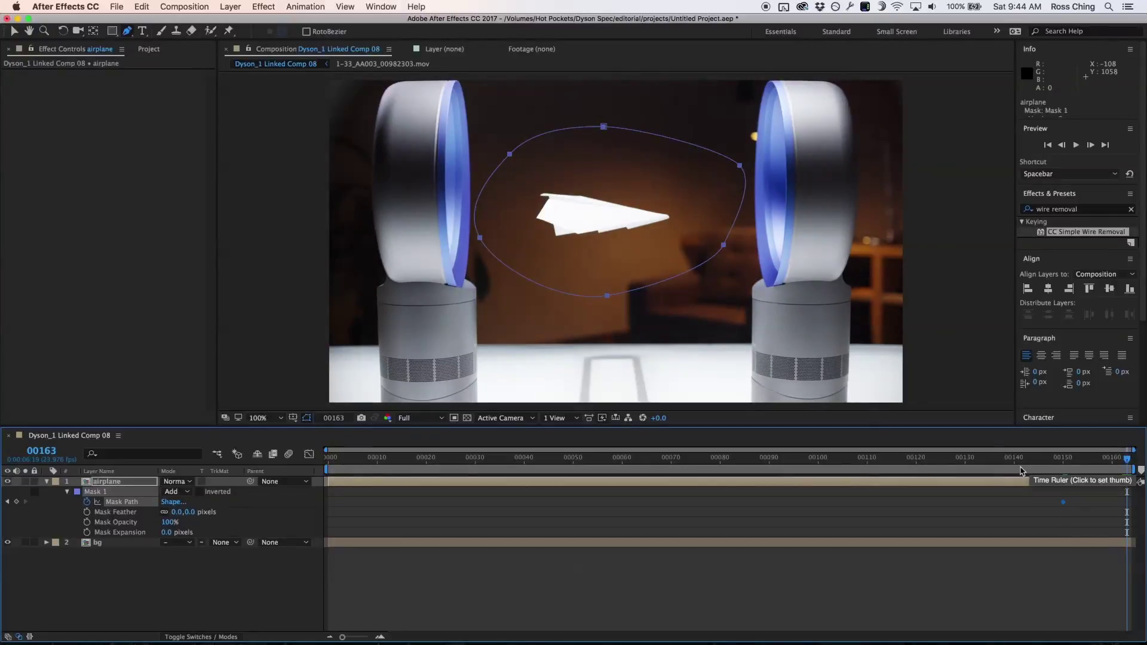
left_click(966, 462)
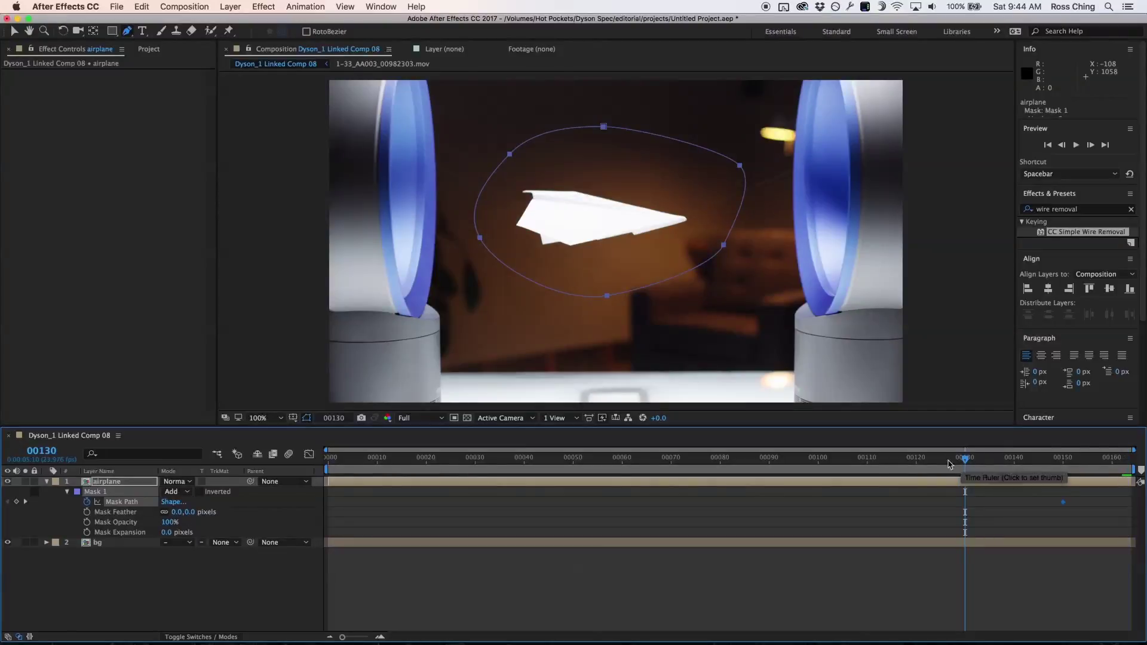
left_click(868, 458)
left_click(730, 464)
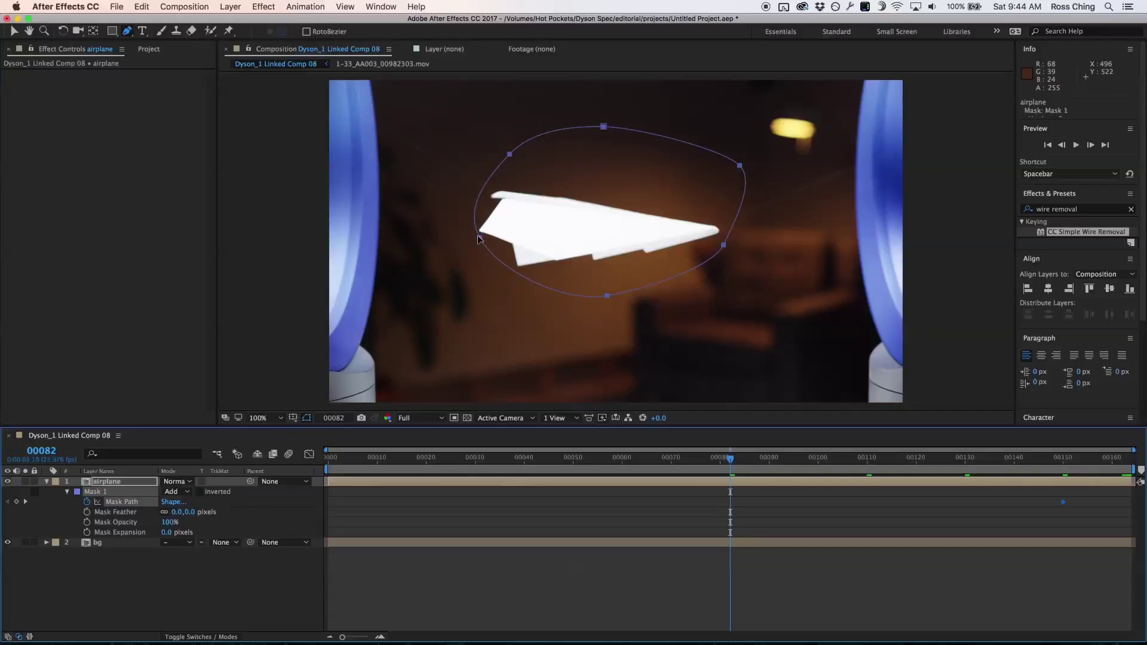
key("v")
left_click_drag(478, 239, 456, 249)
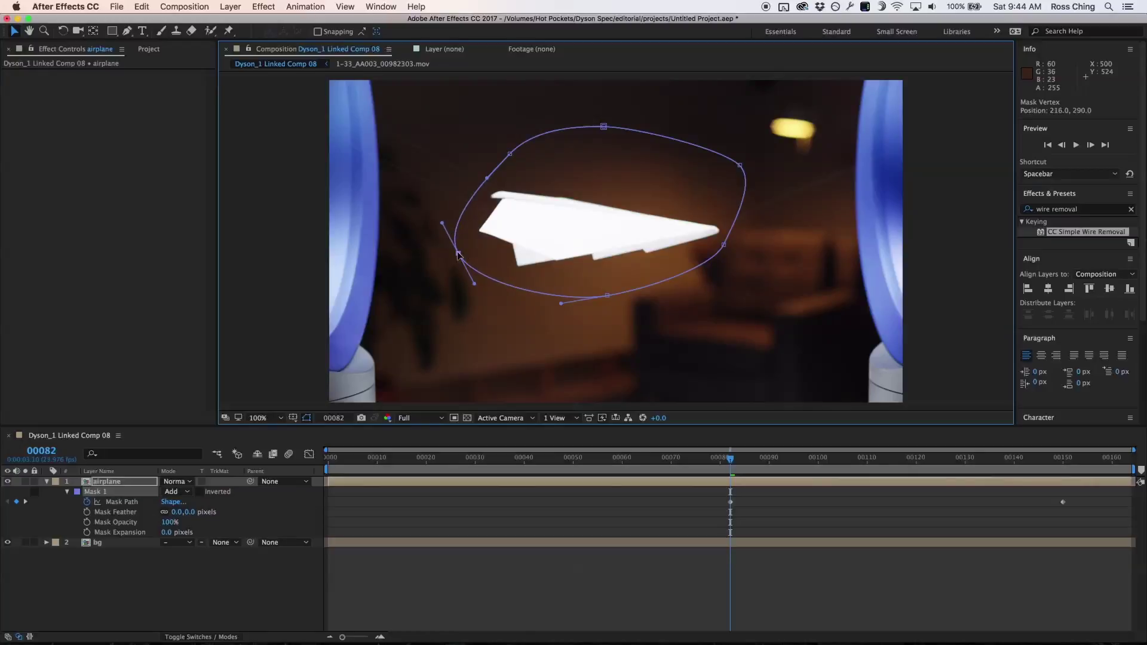
left_click(510, 154, "alt+super")
left_click_drag(510, 155, 499, 149)
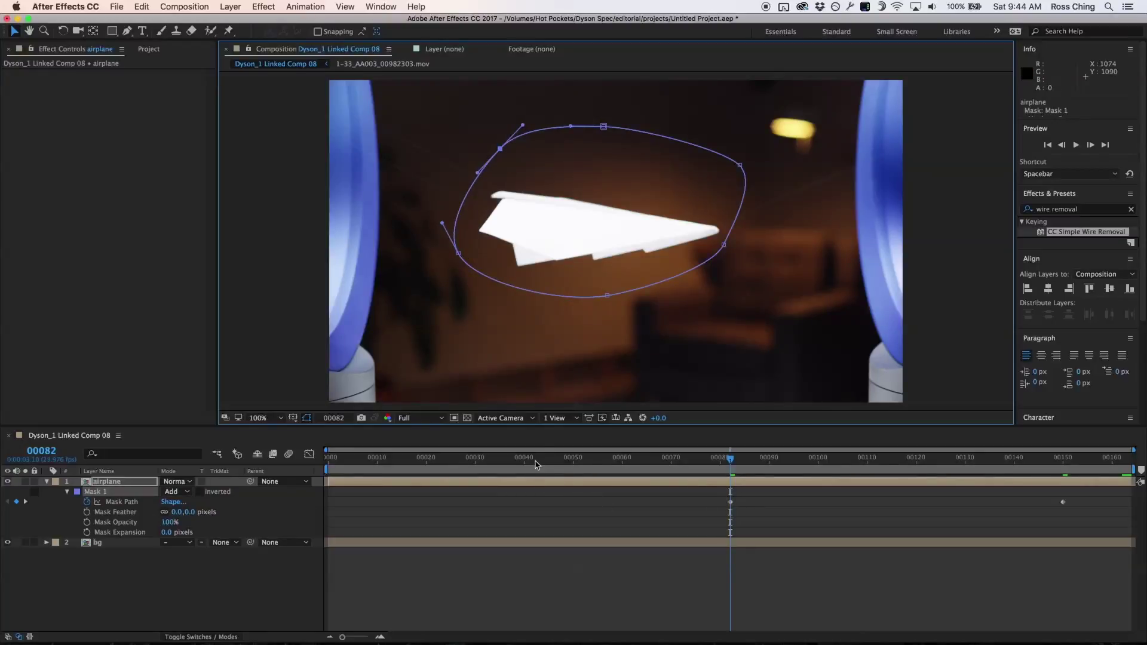
Step: At frame 42, reposition all the mask points to fit the outline closely around the larger paper airplane
left_click(535, 460)
left_click_drag(457, 253, 411, 270)
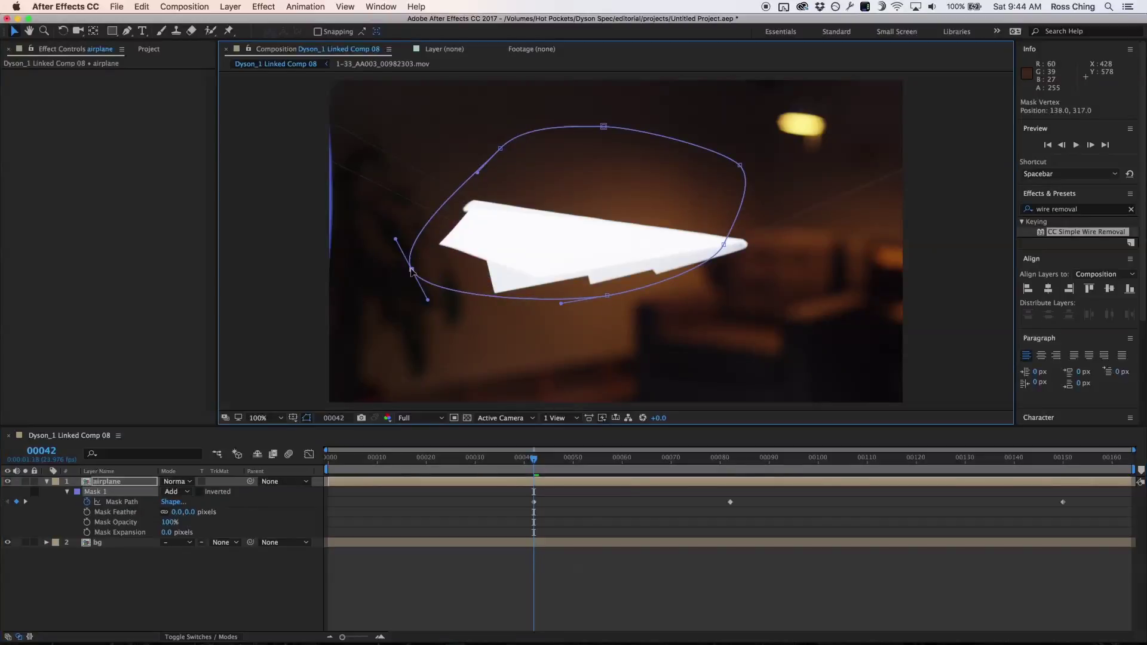
left_click_drag(606, 297, 613, 306)
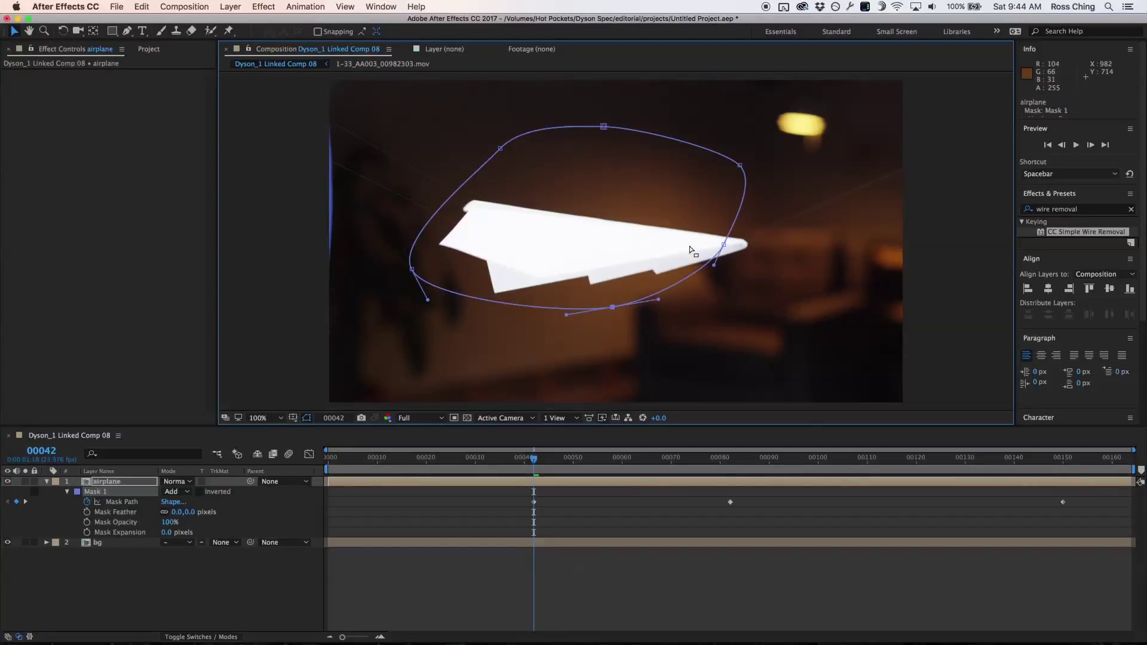
left_click_drag(725, 245, 756, 260)
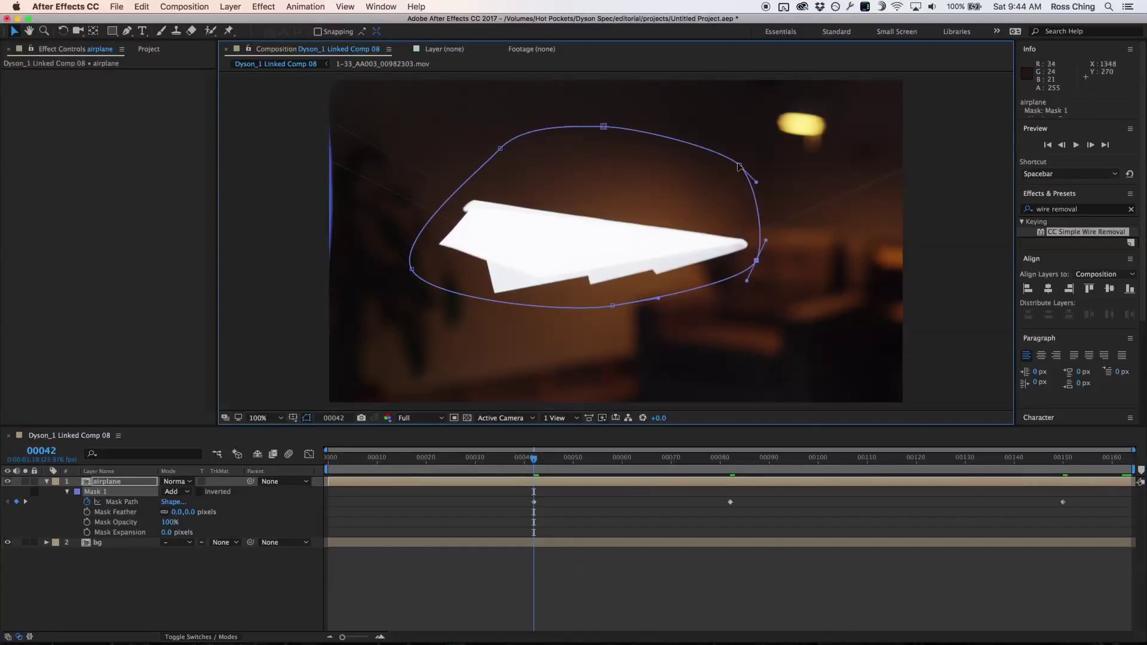
left_click_drag(742, 168, 735, 209)
left_click_drag(604, 127, 594, 184)
left_click_drag(503, 149, 476, 193)
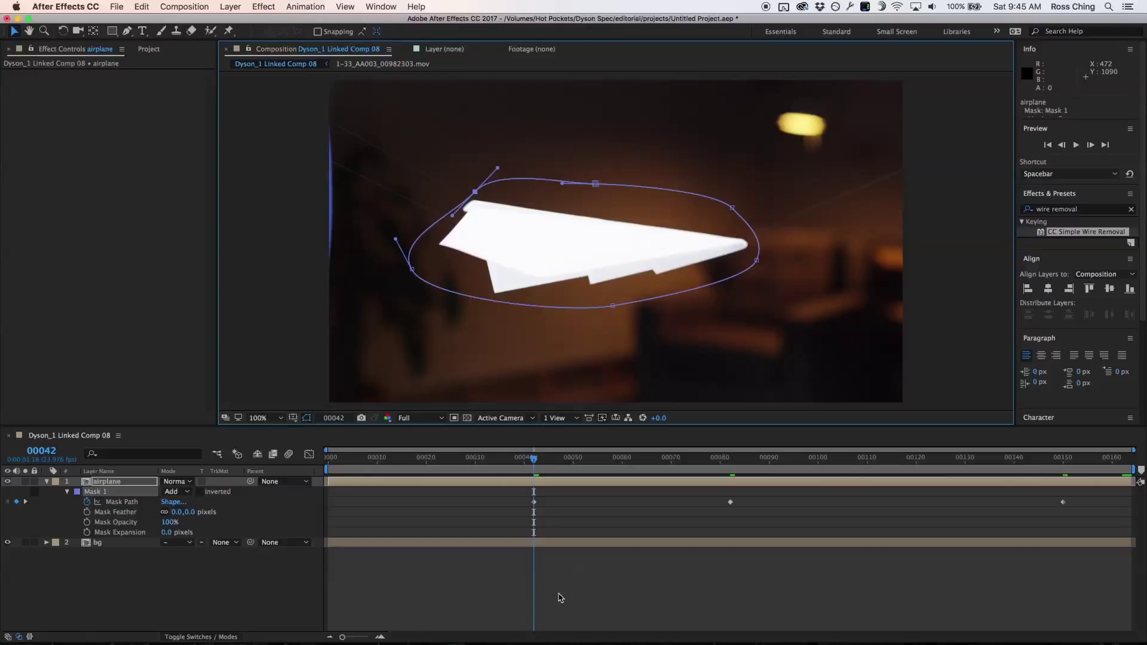
Step: At frame 15, move the airplane mask's tail points and lower-middle point to follow the plane above the hand
left_click(402, 457)
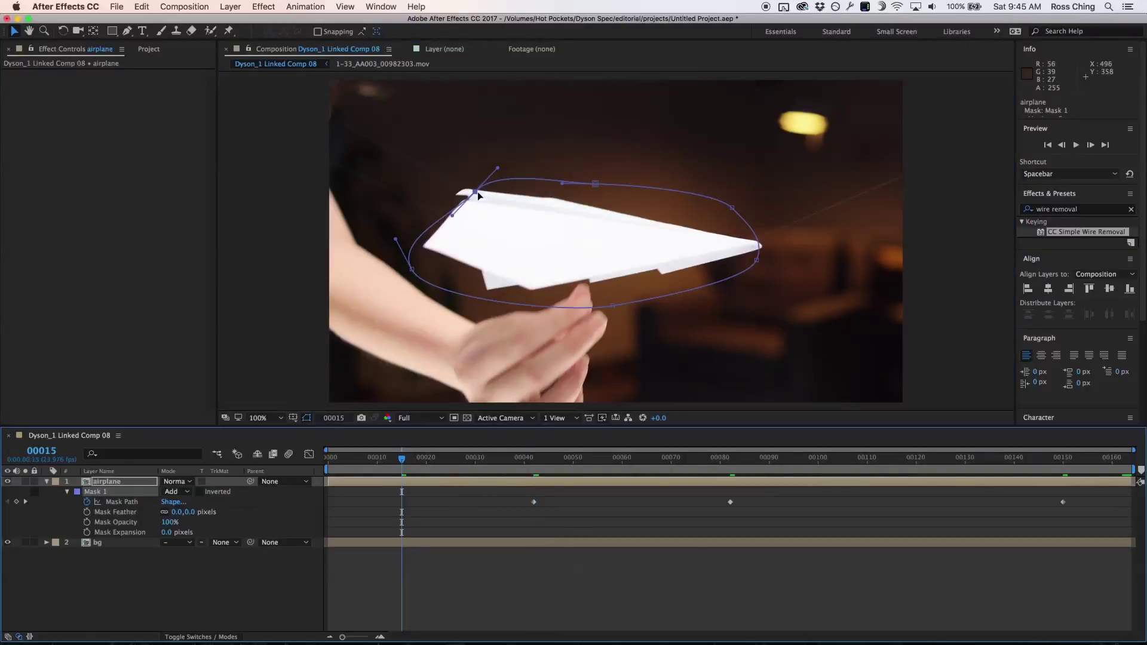
left_click_drag(475, 195, 456, 179)
left_click_drag(412, 269, 416, 264)
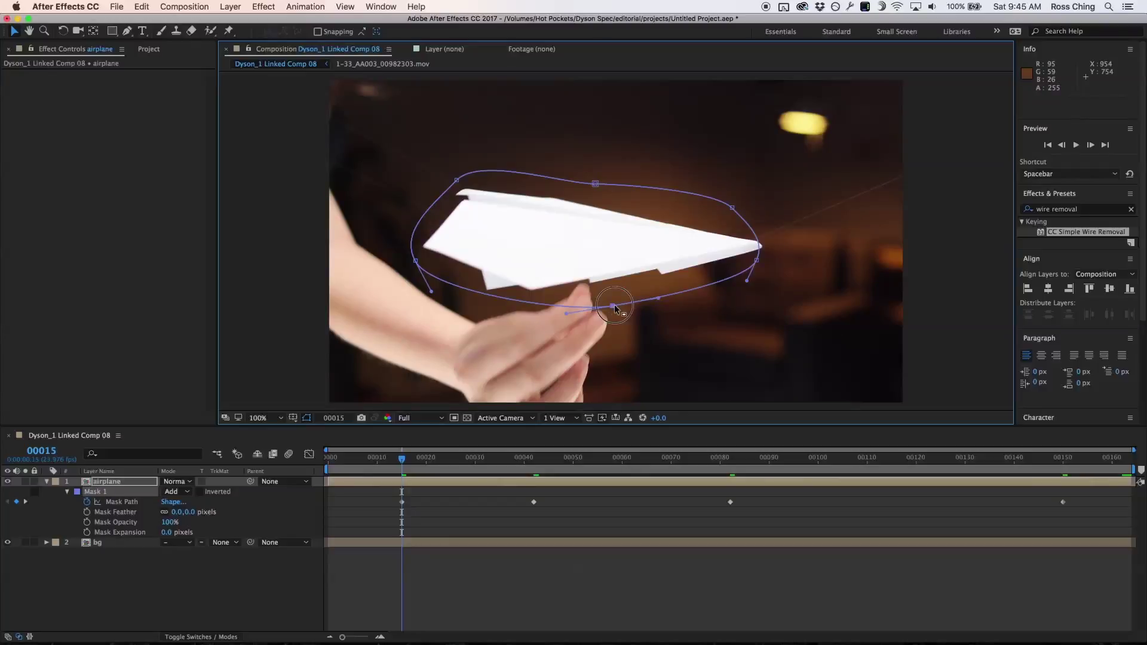
left_click_drag(618, 309, 583, 285)
Step: Add two points along the lower mask edge at frame 15 and pull them outward to clear the airplane's underside
key("g")
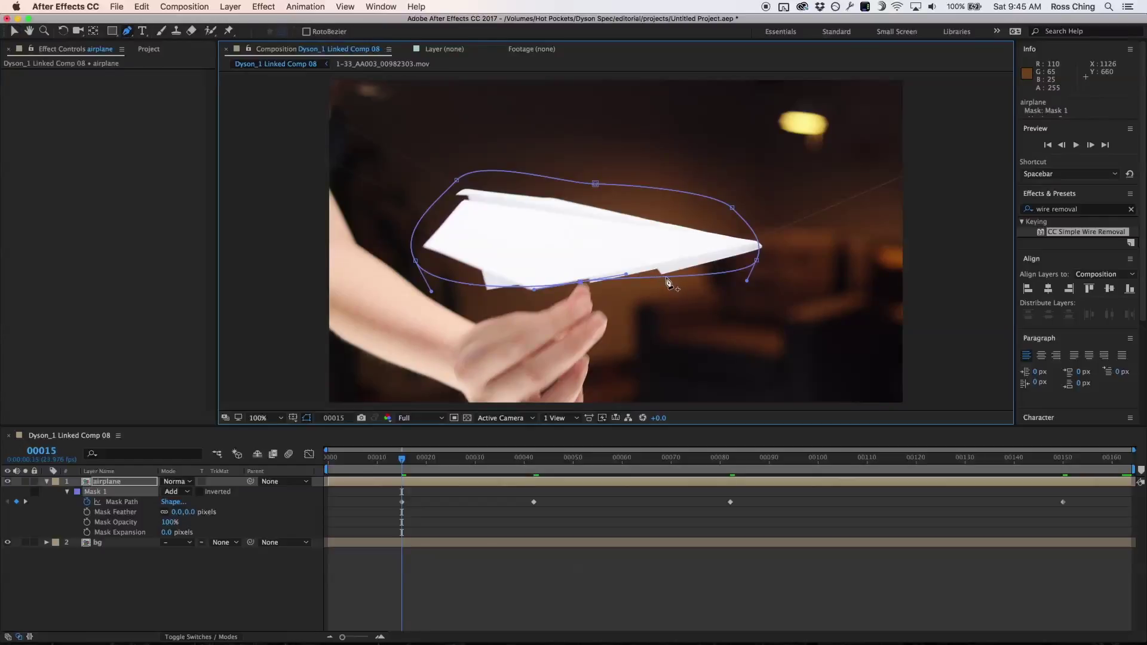
left_click(666, 277)
left_click(476, 285)
key("v")
left_click_drag(477, 287, 478, 300)
left_click_drag(667, 277, 626, 288)
Step: Refine the upper edge of the airplane mask with adjusted points at frames 20 and 30
left_click_drag(402, 459, 426, 460)
left_click_drag(595, 183, 592, 185)
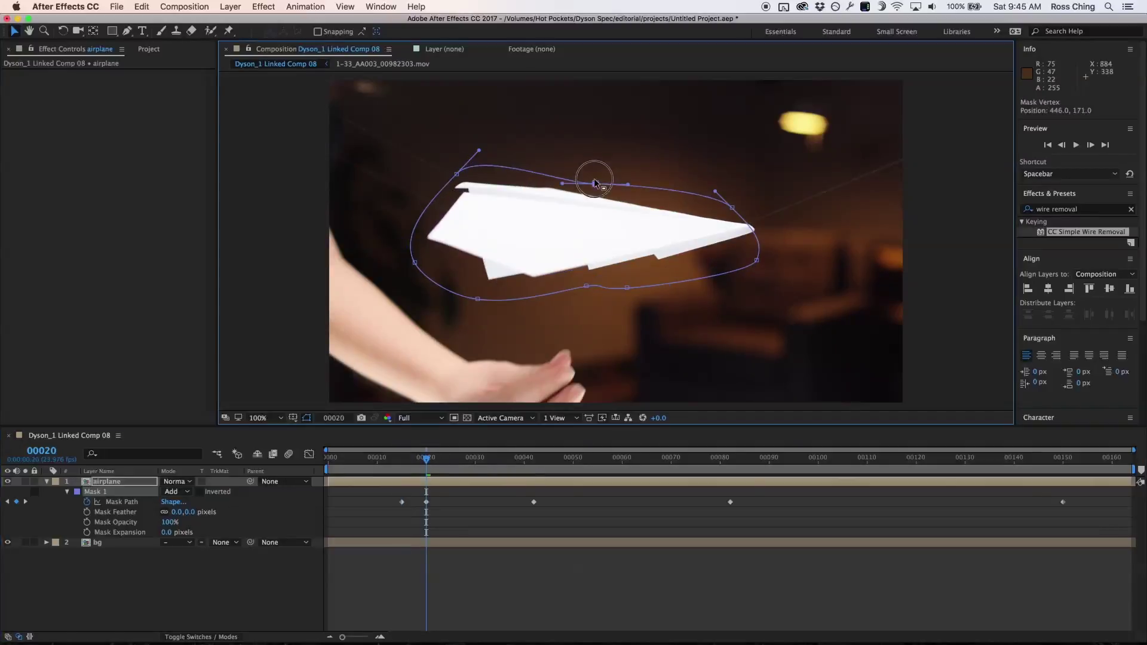
key("shift+Page_Down")
left_click_drag(460, 184, 458, 180)
Step: At frame 36, move the mask's top-middle point up and its lower tail point outward around the airplane
key("Page_Down")
key("Page_Down")
key("Page_Down")
key("Page_Down")
key("Page_Down")
key("Page_Down")
left_click_drag(595, 165, 591, 159)
left_click_drag(415, 263, 411, 268)
Step: At frame 6, move the upper tail point and the lower mask points to follow the airplane held in the hand
key("shift+Page_Up")
key("shift+Page_Up")
key("shift+Page_Up")
left_click_drag(442, 179, 448, 153)
left_click_drag(412, 239, 571, 276)
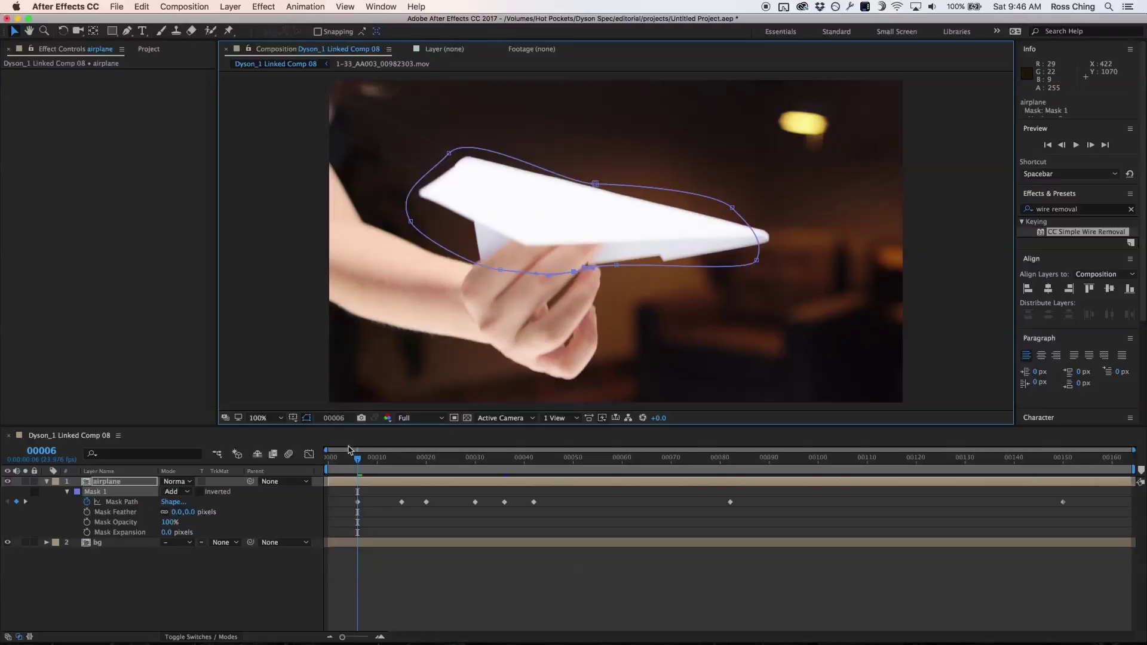
Step: At frame 0, reposition the mask's tail, top, nose and lower points upward around the hand-held airplane
left_click(328, 458)
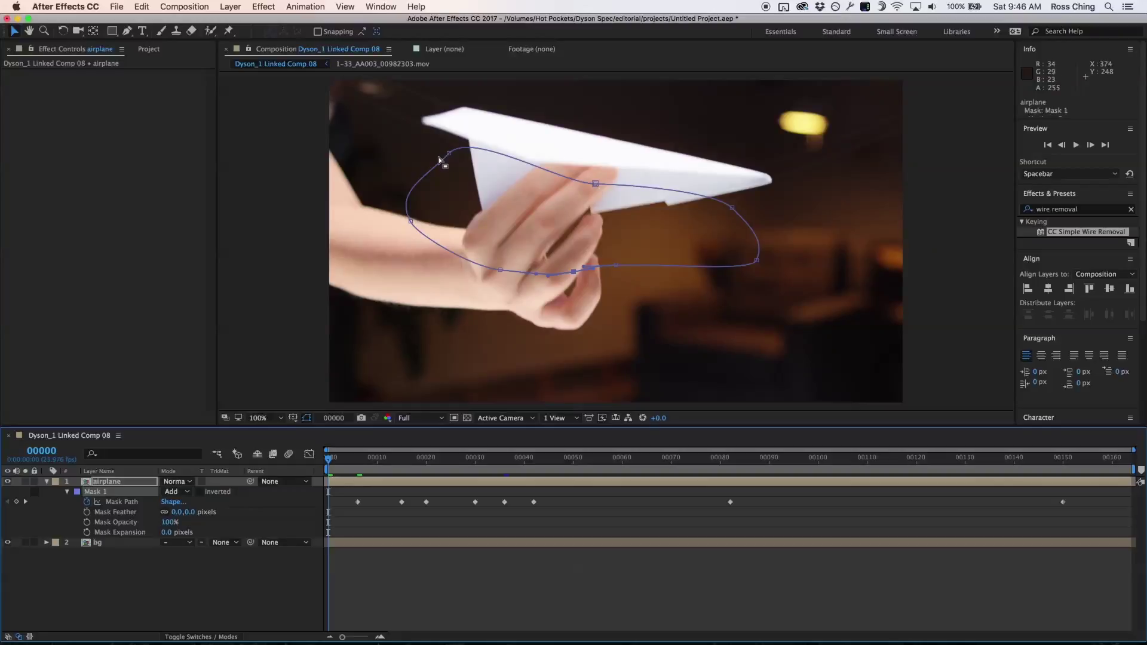
left_click_drag(450, 154, 430, 95)
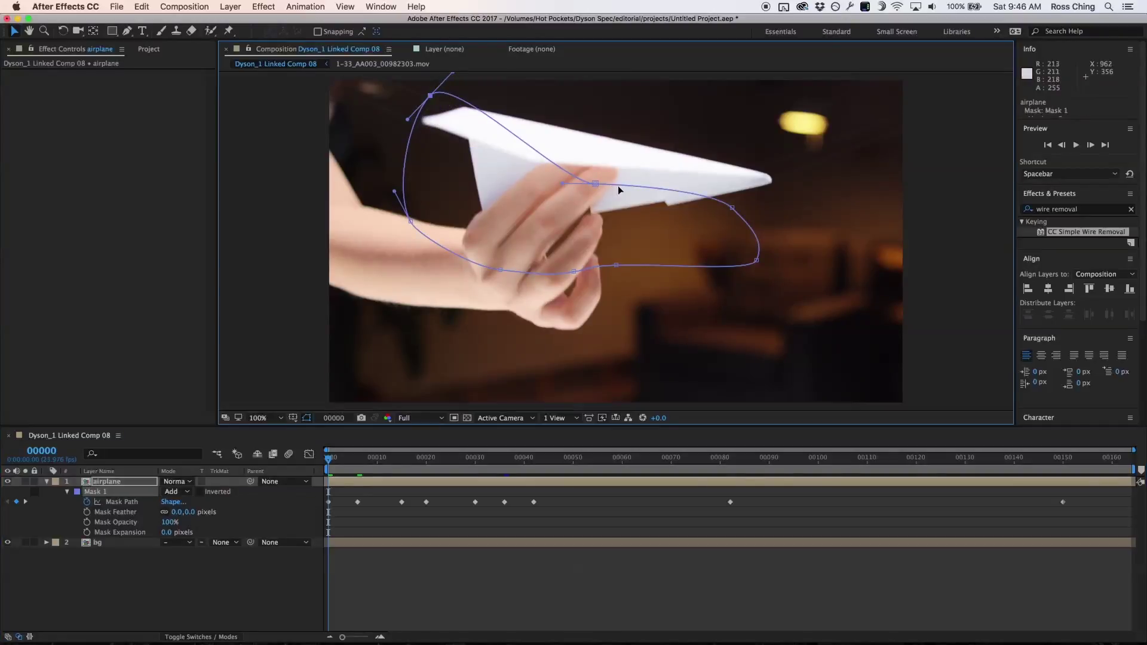
left_click_drag(597, 184, 610, 124)
left_click(732, 207)
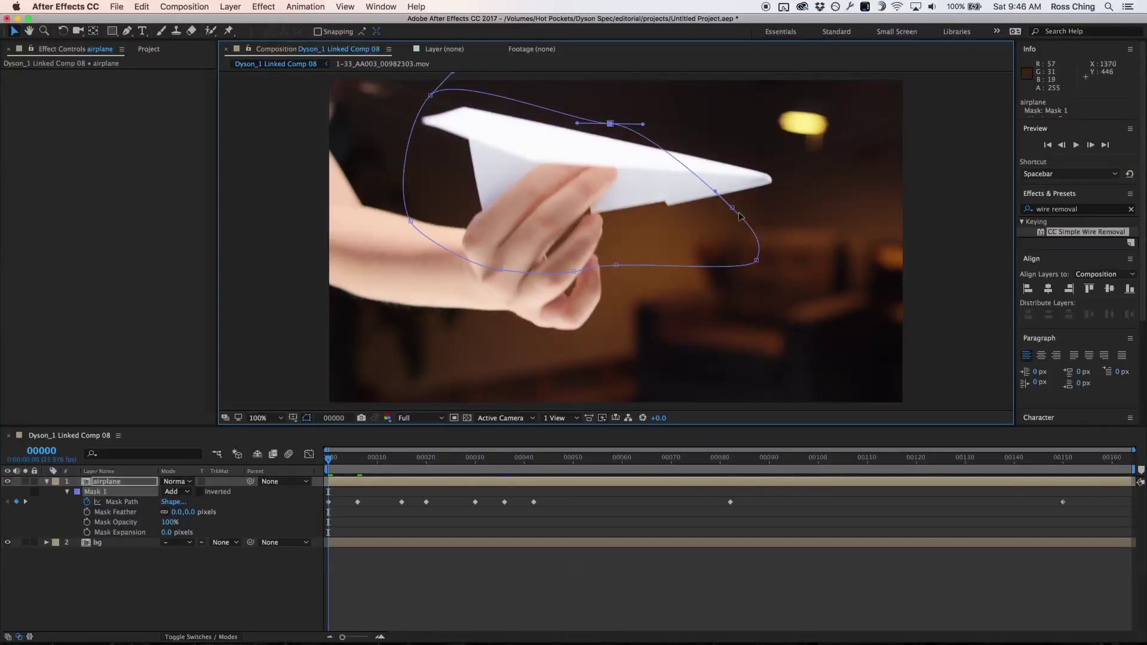
left_click_drag(750, 197, 770, 174)
left_click_drag(756, 262, 729, 202)
left_click_drag(615, 266, 594, 214)
Step: Refine the mask points around the airplane at frames 3 and 10, moving the nose point outward
key("Page_Down")
key("Page_Down")
key("Page_Down")
left_click_drag(771, 215, 780, 221)
key("Page_Down")
key("Page_Down")
key("Page_Down")
key("Page_Down")
key("Page_Down")
key("Page_Down")
key("Page_Down")
left_click_drag(466, 143, 499, 162)
left_click_drag(780, 239, 793, 260)
Step: Adjust the mask's tail point at frame 18 and raise its top-middle point at frame 25
key("Page_Down")
key("Page_Down")
key("Page_Down")
key("Page_Down")
key("Page_Down")
key("Page_Down")
key("Page_Down")
key("Page_Down")
left_click_drag(418, 239, 450, 263)
key("Page_Down")
key("Page_Down")
key("Page_Down")
key("Page_Down")
key("Page_Down")
key("Page_Down")
key("Page_Down")
left_click_drag(595, 183, 598, 171)
Step: Adjust the mask's upper nose point at frame 30 and its lower nose point at frame 33
key("Page_Down")
key("Page_Down")
key("Page_Down")
key("Page_Down")
key("Page_Down")
left_click_drag(717, 197, 747, 197)
key("Page_Down")
key("Page_Down")
key("Page_Down")
left_click_drag(777, 239, 813, 263)
Step: At frame 50, move the mask's upper nose point upward to keep clearance around the airplane
key("Page_Down")
key("Page_Down")
key("Page_Down")
key("Page_Down")
key("Page_Down")
key("Page_Down")
key("Page_Down")
key("Page_Down")
key("Page_Down")
key("Page_Down")
key("Page_Down")
key("Page_Down")
key("Page_Down")
key("Page_Down")
key("Page_Down")
key("Page_Down")
key("Page_Down")
left_click_drag(748, 196, 740, 179)
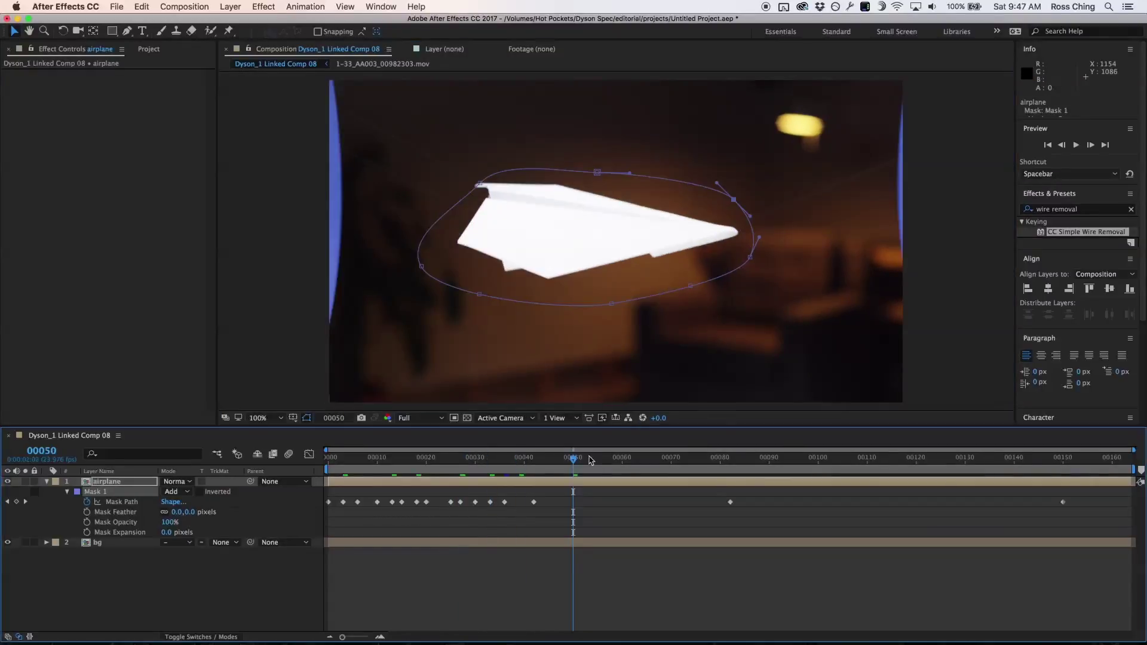
Step: At frame 69, pull the mask point below the airplane's nose inward, closer to the plane
key("Page_Down")
key("Page_Down")
key("Page_Down")
key("Page_Down")
key("Page_Down")
key("Page_Down")
key("Page_Down")
key("Page_Down")
key("Page_Down")
key("Page_Down")
left_click_drag(769, 289, 734, 251)
Step: Save the project and keyframe the airplane layer's Mask Feather at 28 pixels on frame 97
left_click(803, 465)
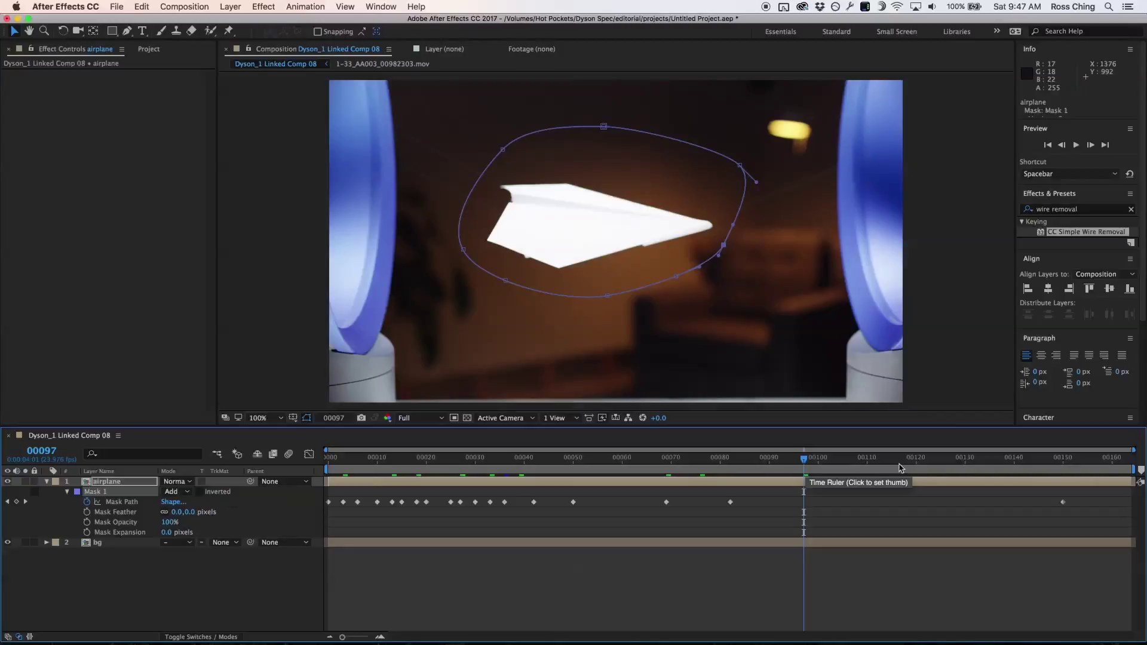
key("super+s")
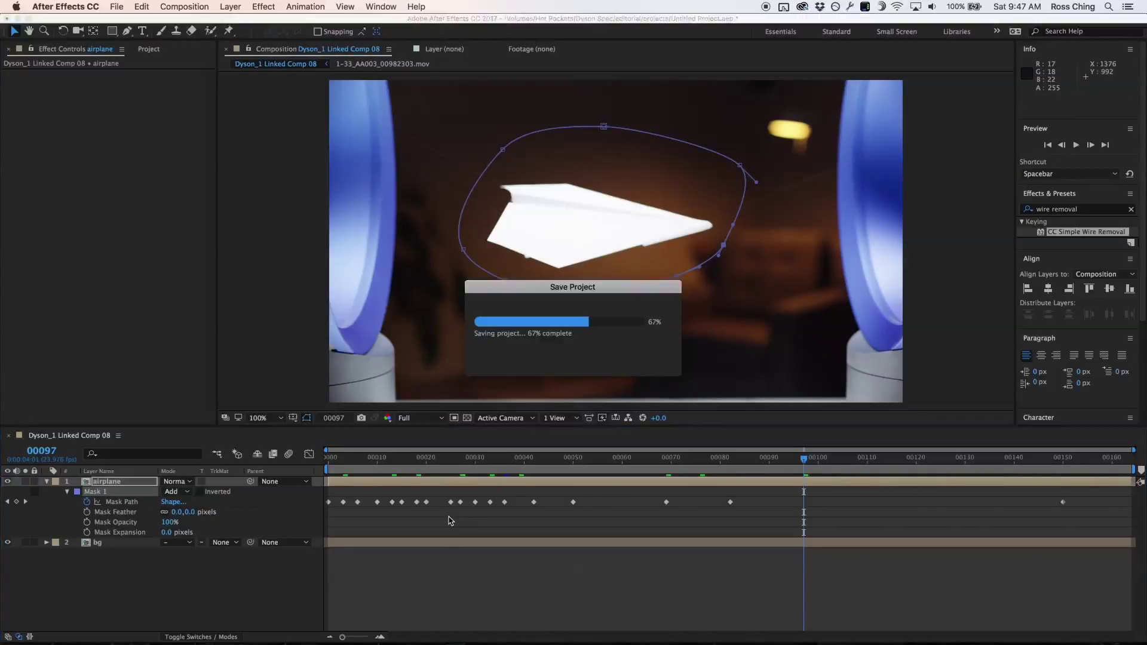
left_click(86, 512)
left_click_drag(176, 514, 197, 518)
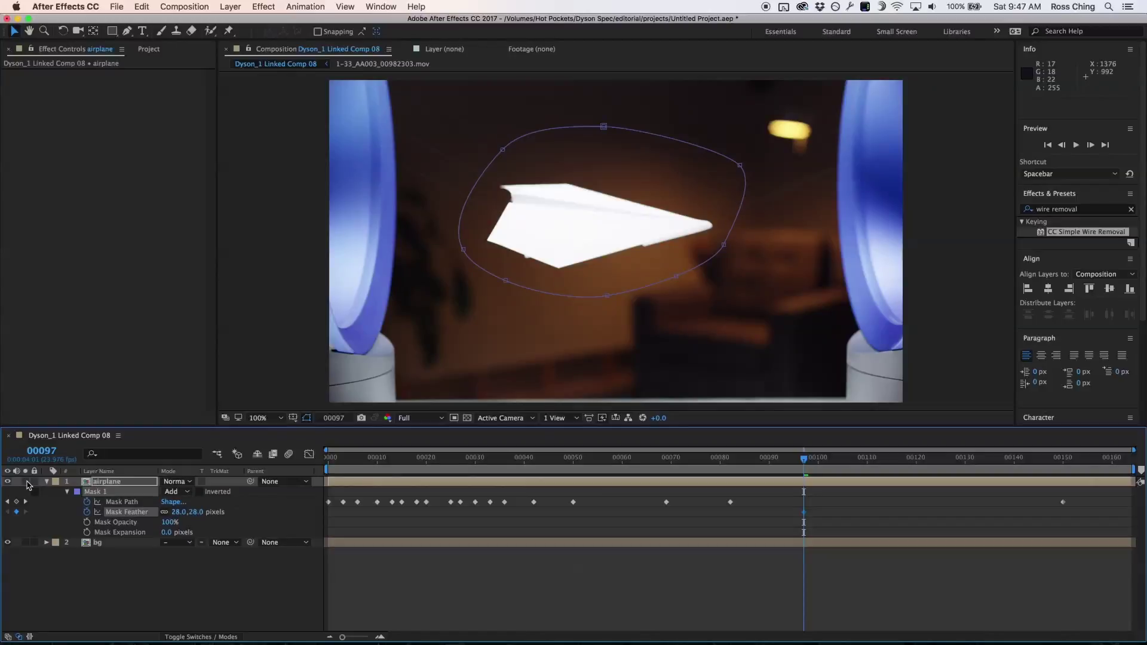
Step: Solo the airplane layer and apply the Luma Key effect to it
left_click(25, 481)
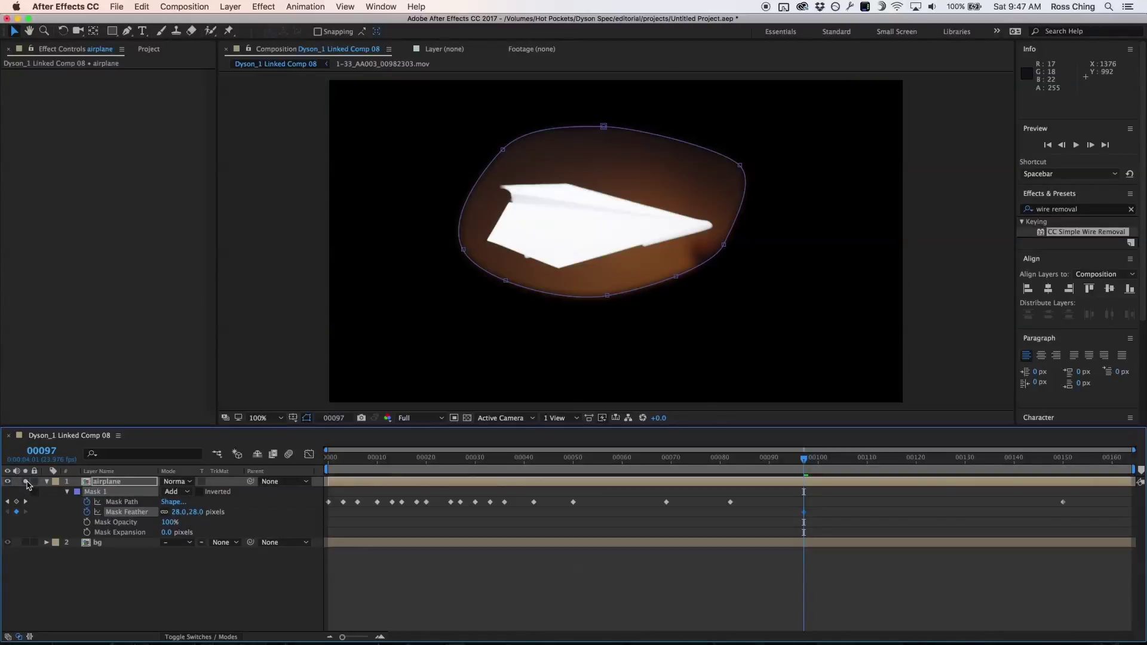
double_click(1072, 212)
triple_click(1072, 212)
type("luma")
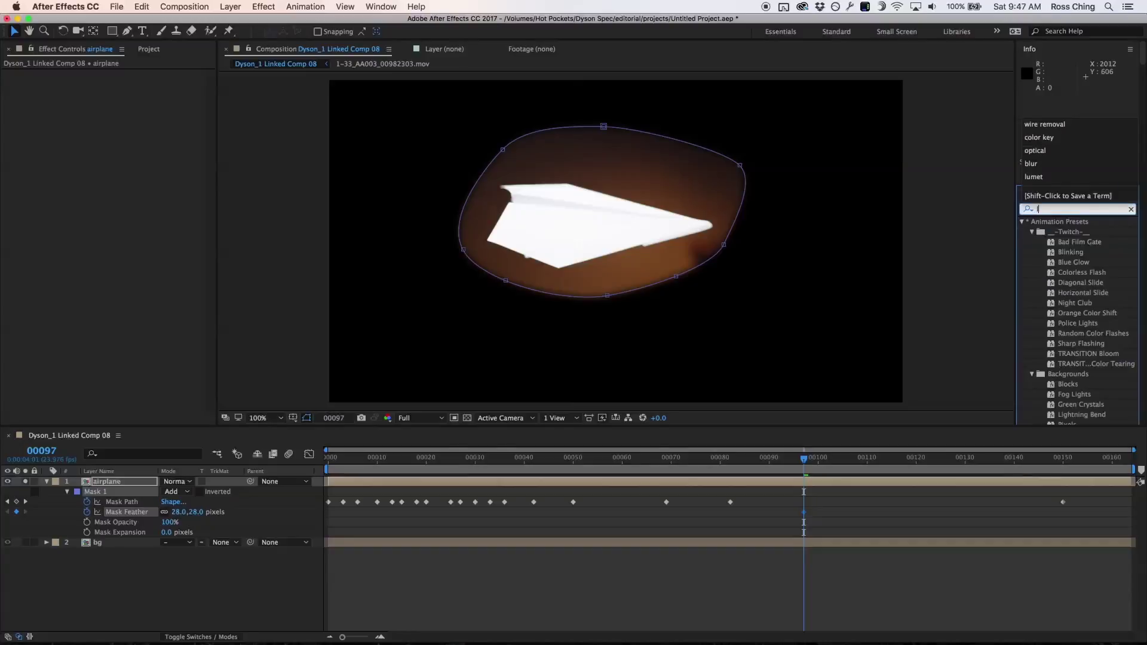
left_click_drag(1052, 233, 614, 226)
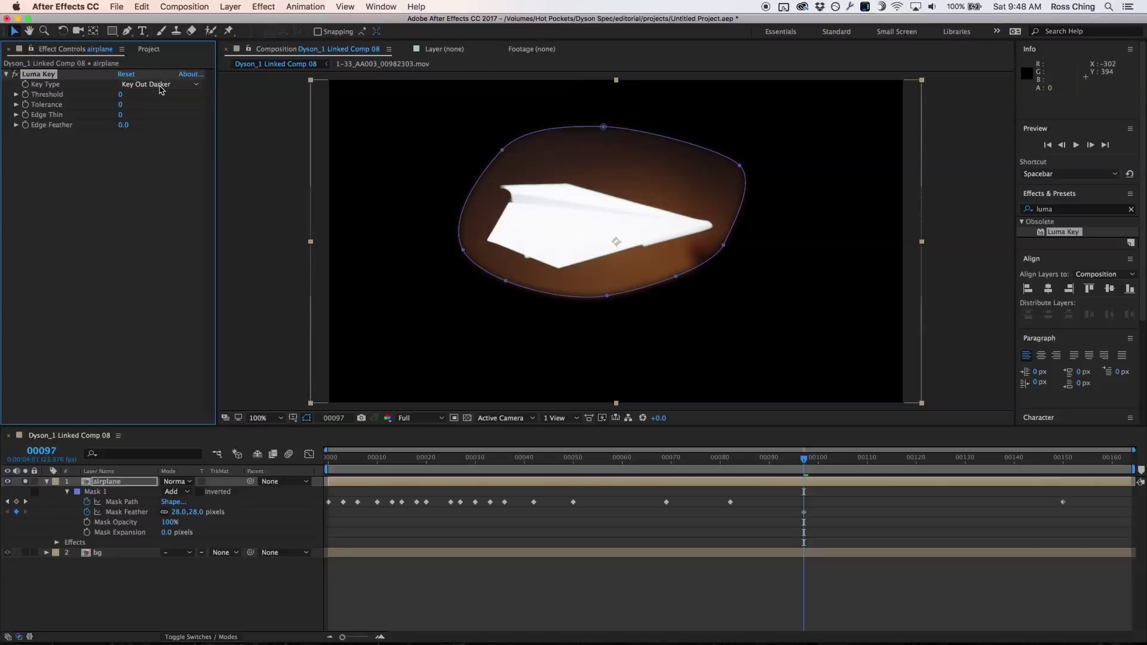
Step: Set the Luma Key's Threshold to 89 and its Edge Feather to 4.5
left_click_drag(121, 97, 172, 98)
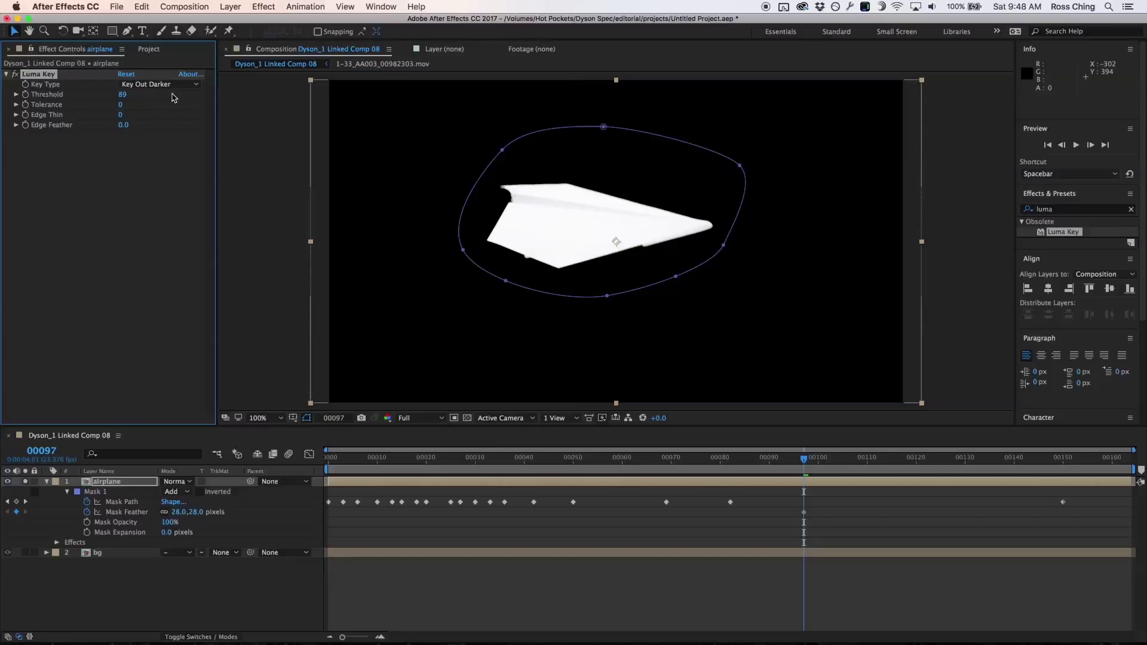
left_click(123, 128)
left_click_drag(123, 130, 148, 129)
Step: Check the keyed airplane at several frames across the shot and turn off the airplane layer's solo
left_click(526, 471)
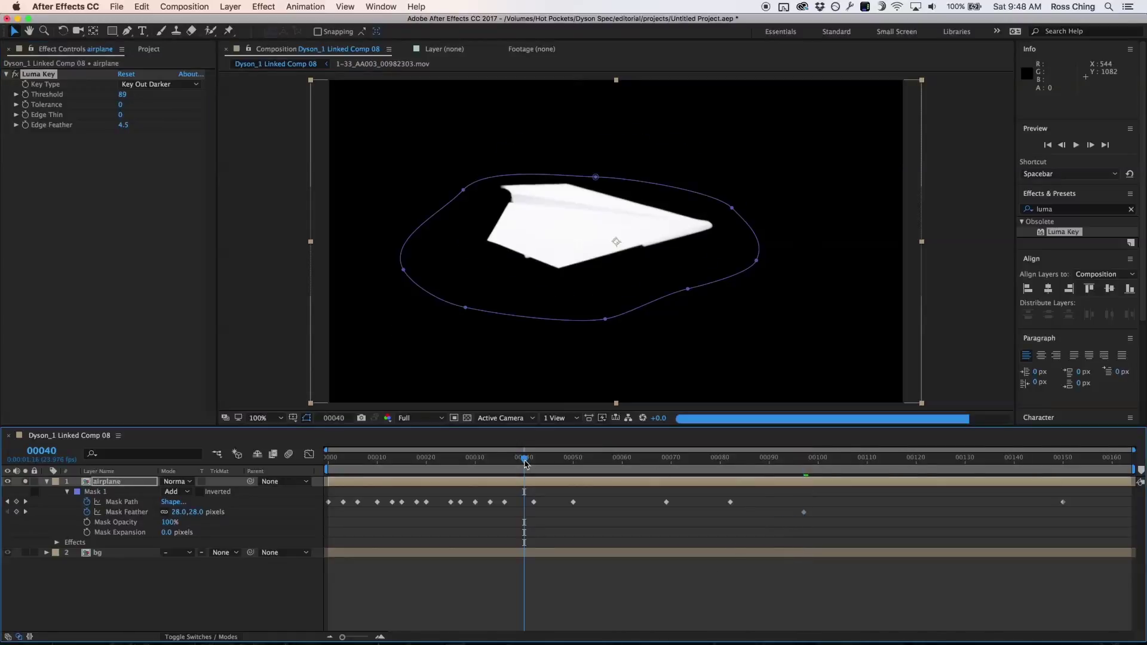
left_click(386, 460)
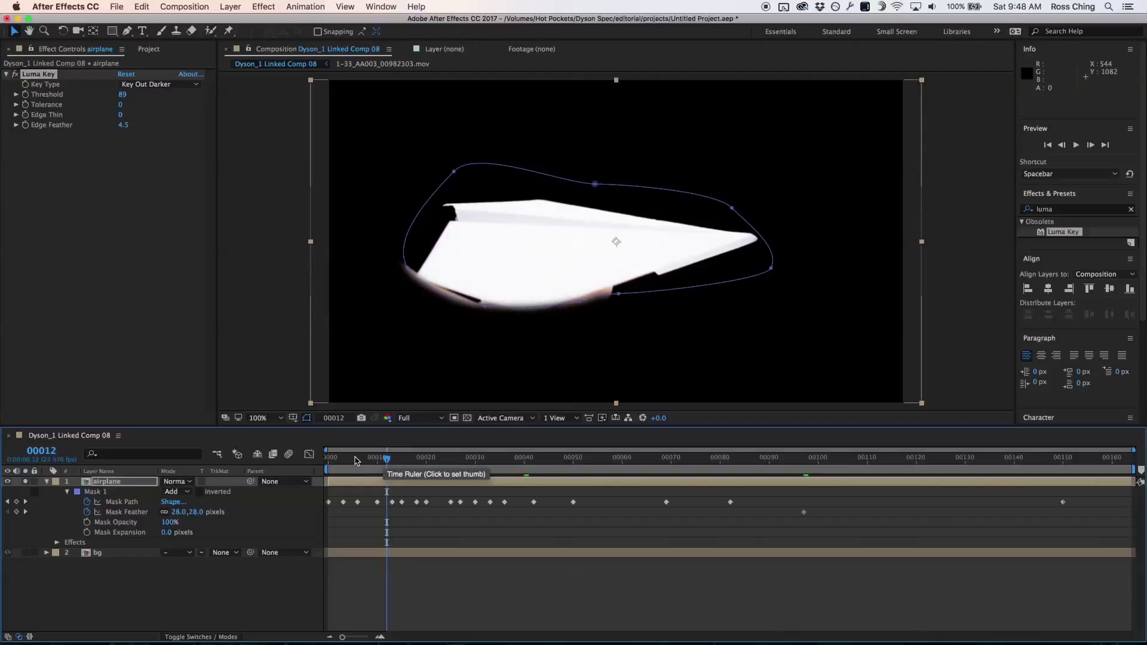
left_click(348, 460)
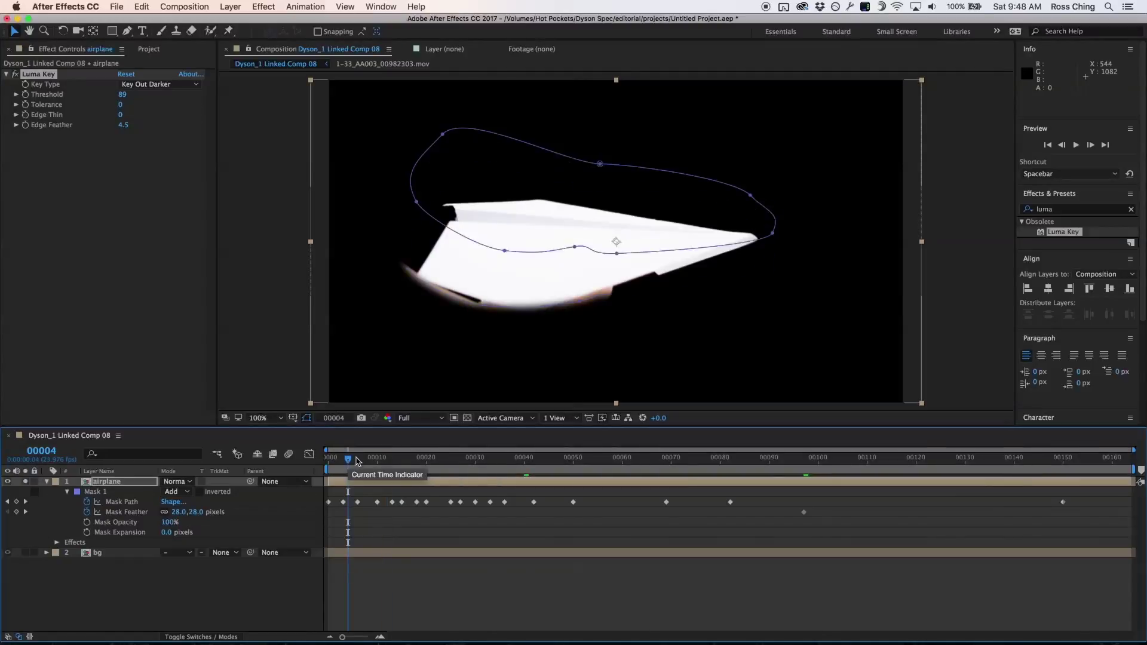
left_click(935, 470)
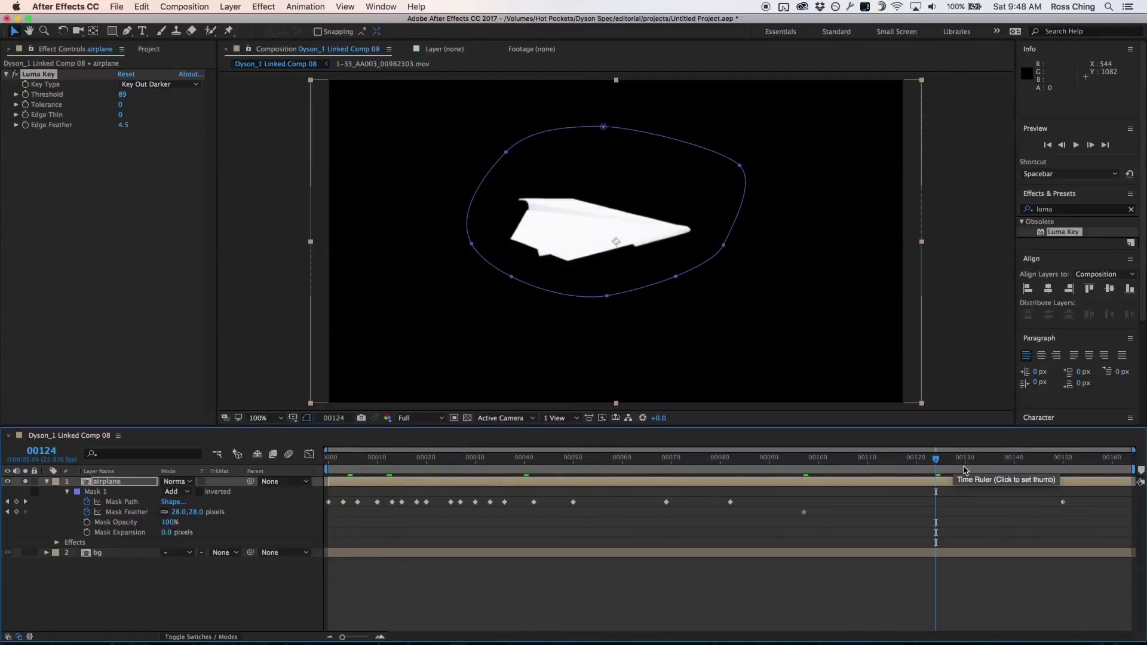
left_click_drag(1026, 463, 1109, 464)
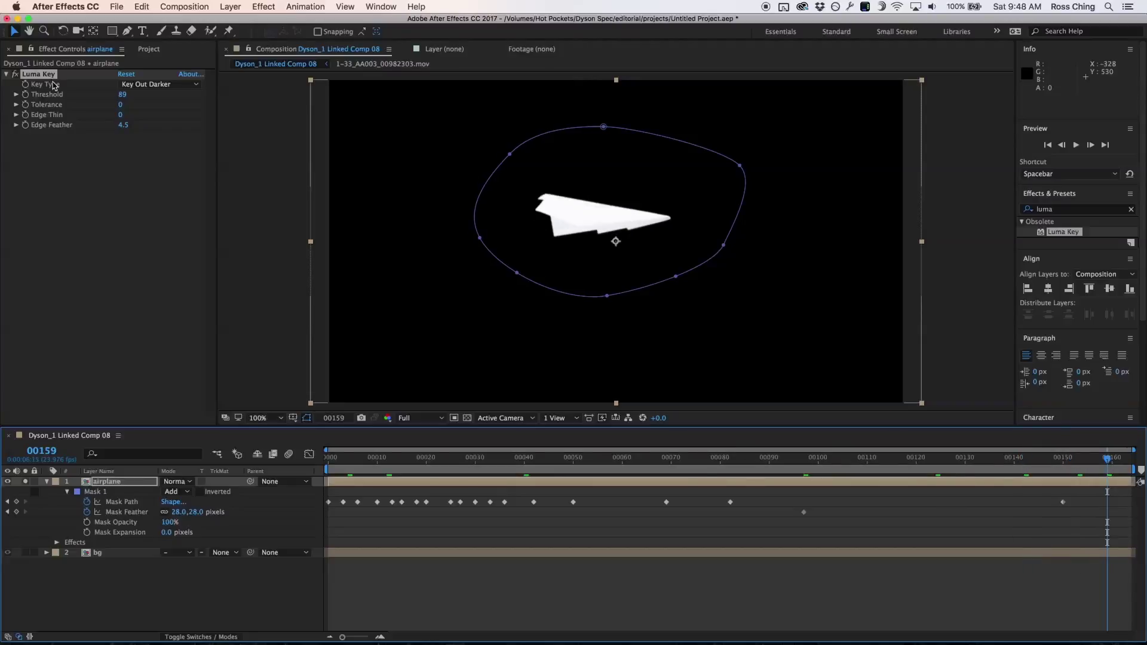
left_click(36, 566)
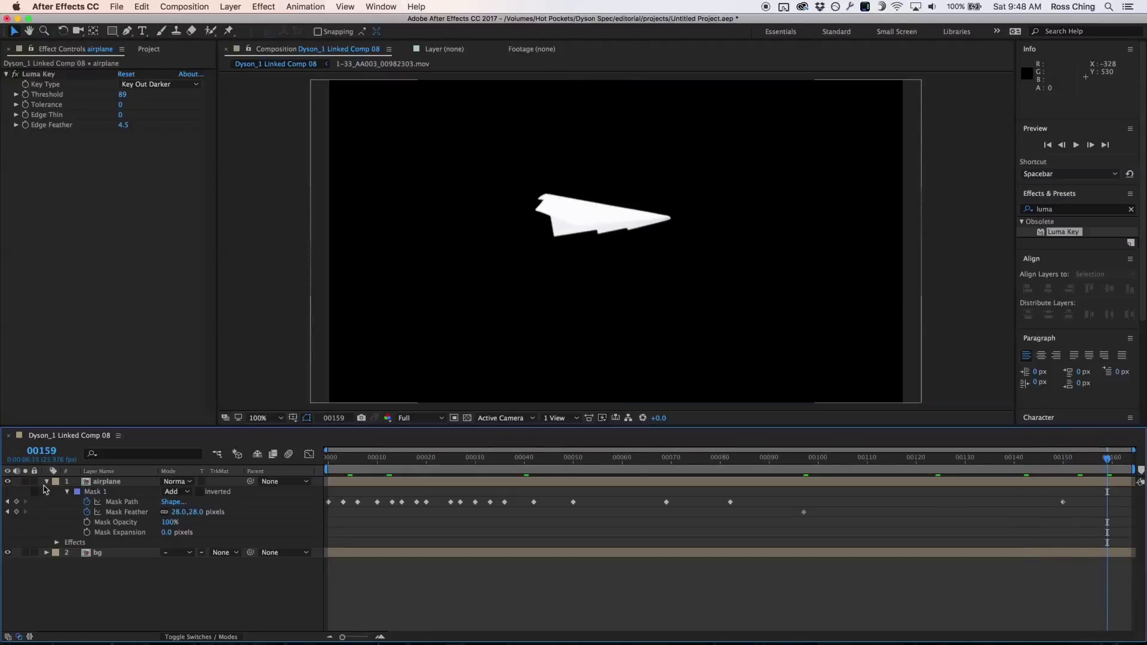
left_click(26, 482)
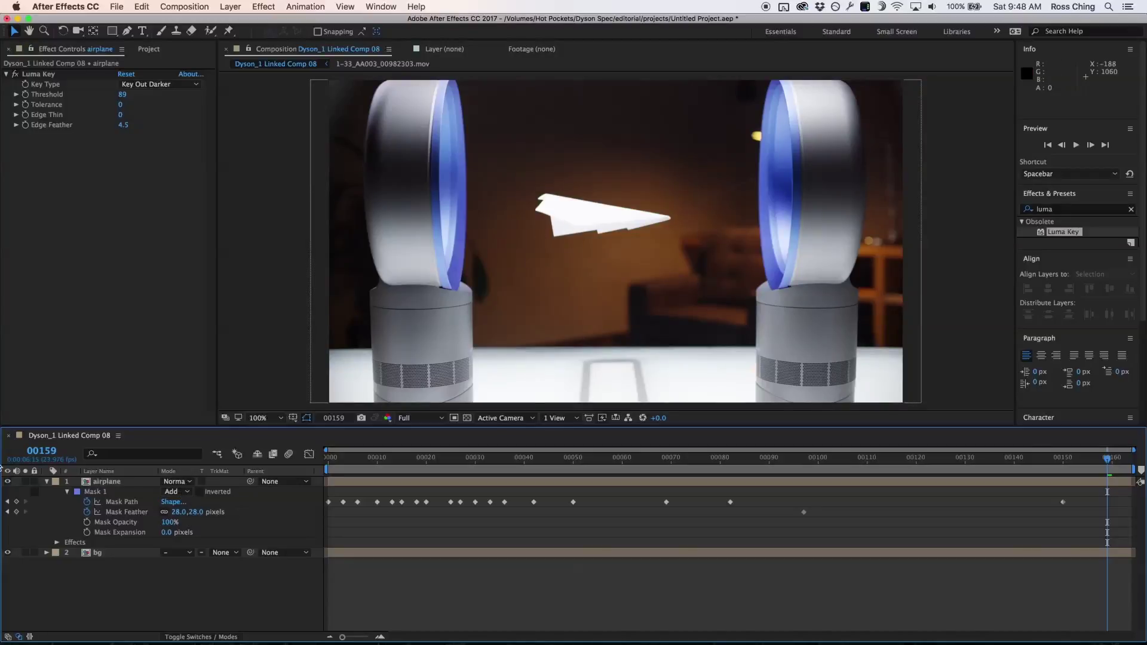
left_click(26, 482)
left_click(26, 481)
Step: Open the bg layer's nested composition and trim the start of its footage layer to the empty background at frame 147
left_click(109, 482)
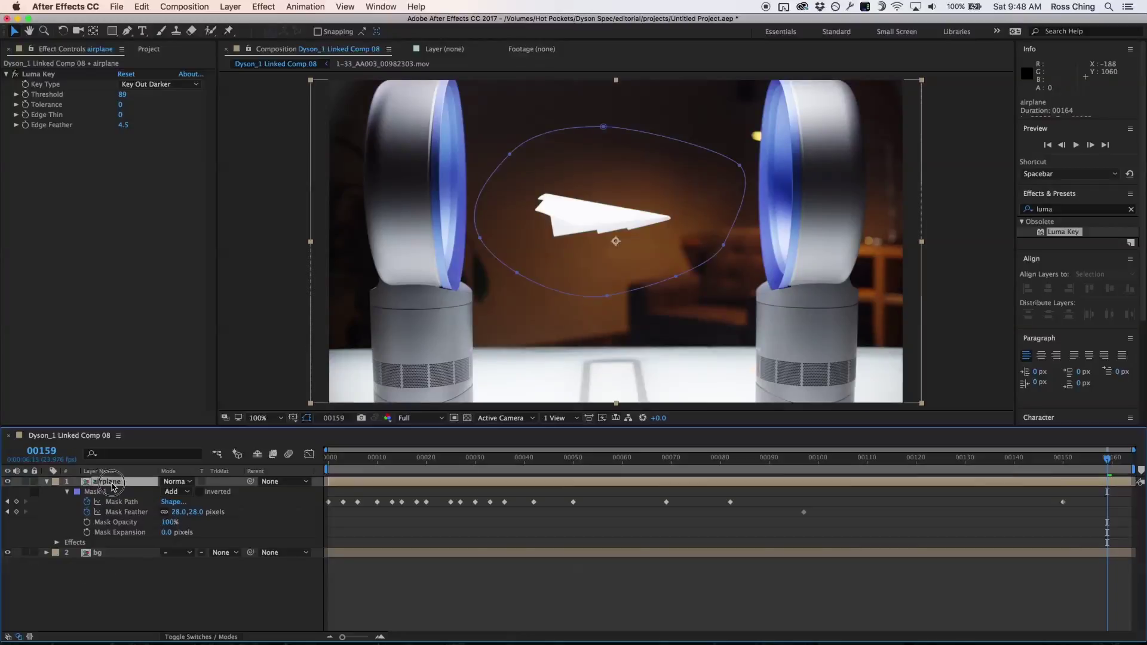
left_click(99, 554)
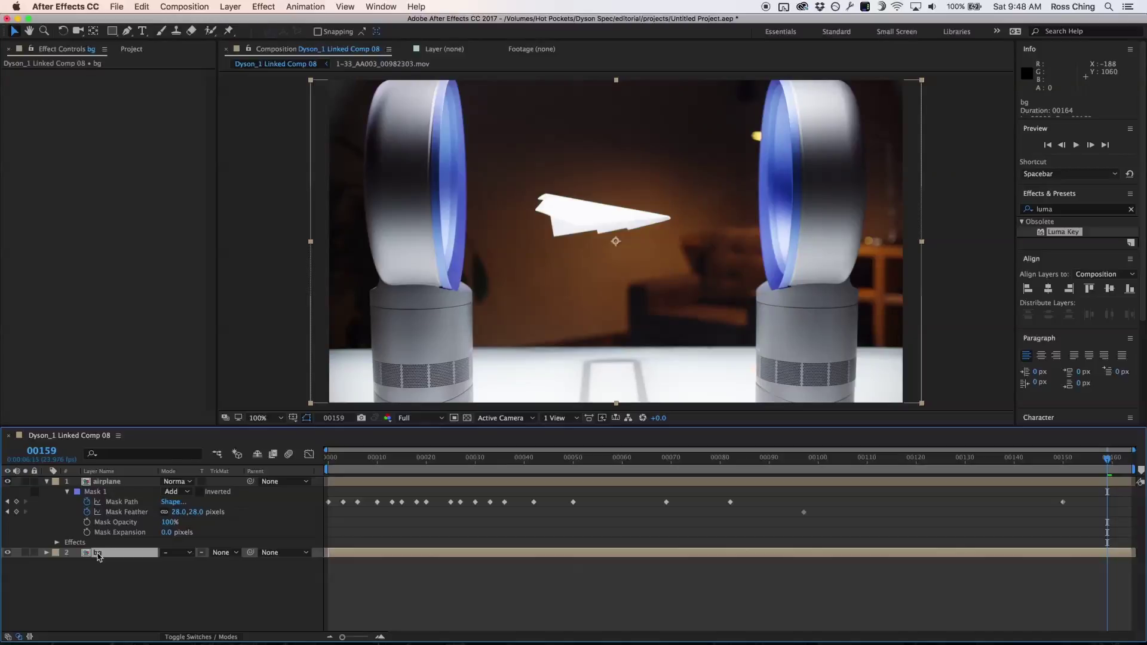
left_click(330, 459)
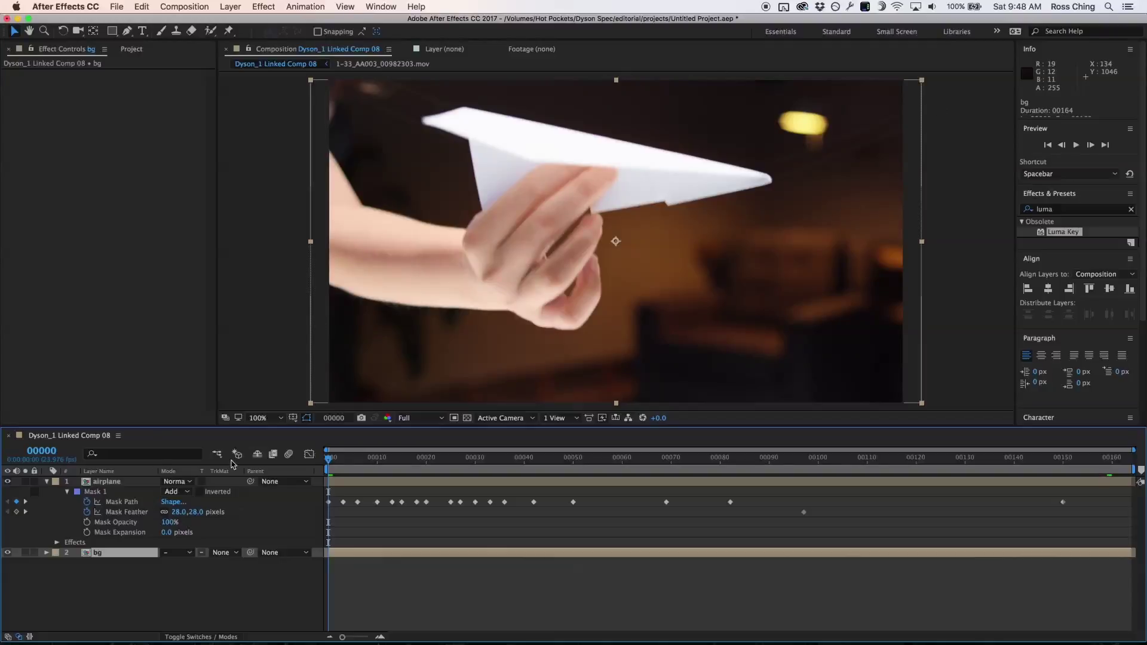
double_click(96, 555)
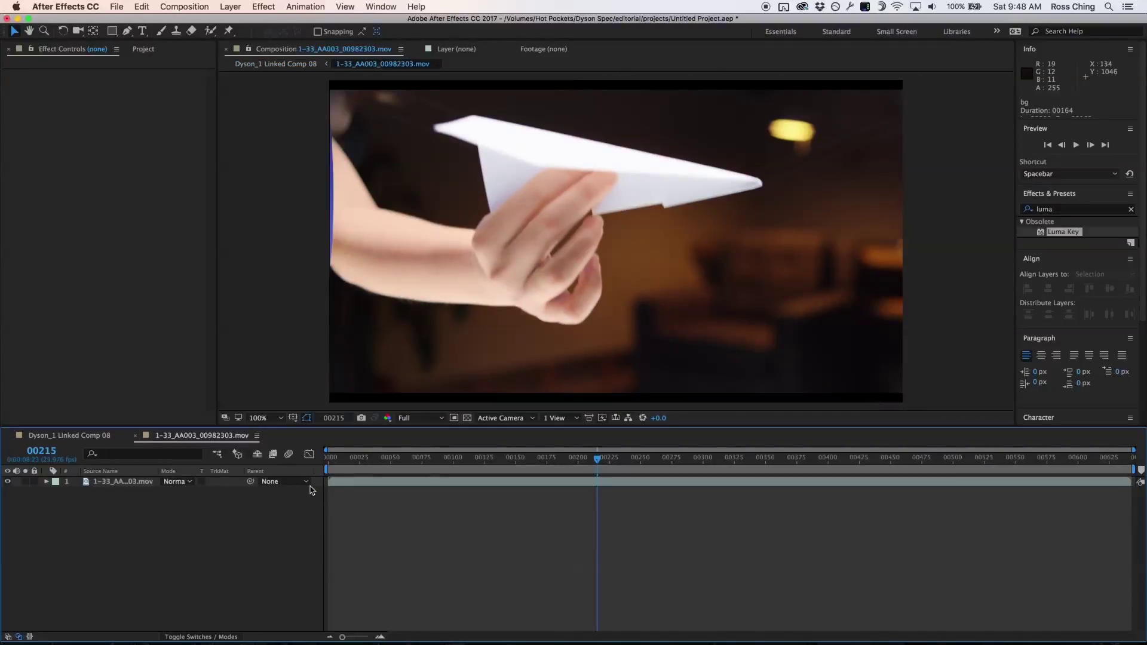
left_click_drag(603, 463, 513, 465)
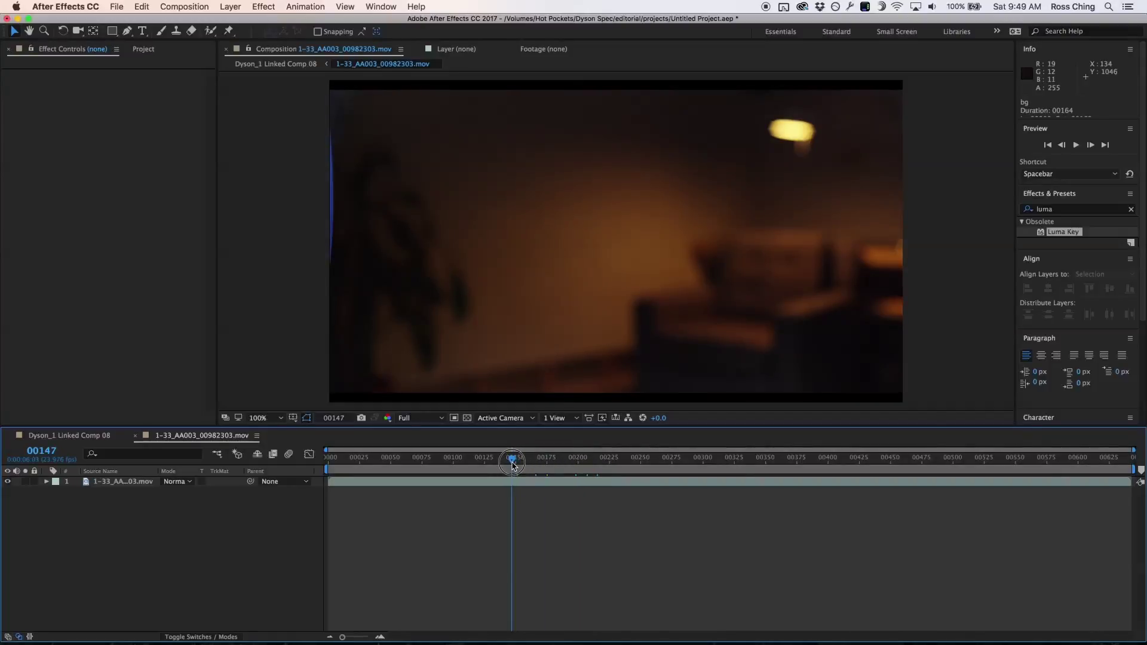
left_click(515, 485)
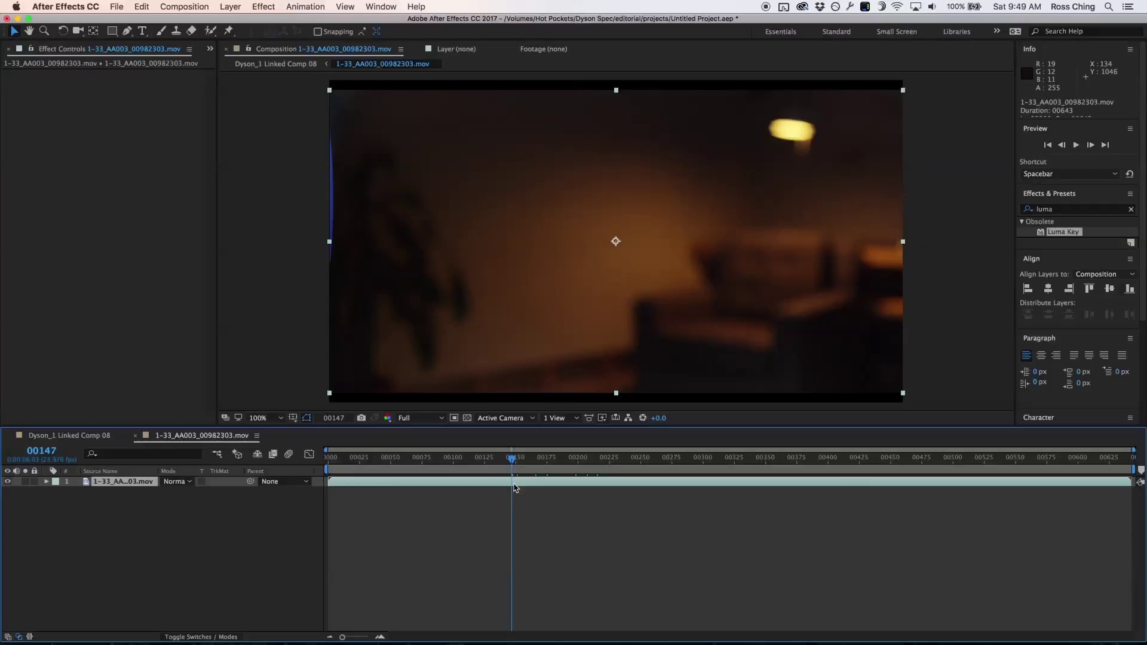
key("alt+bracketleft")
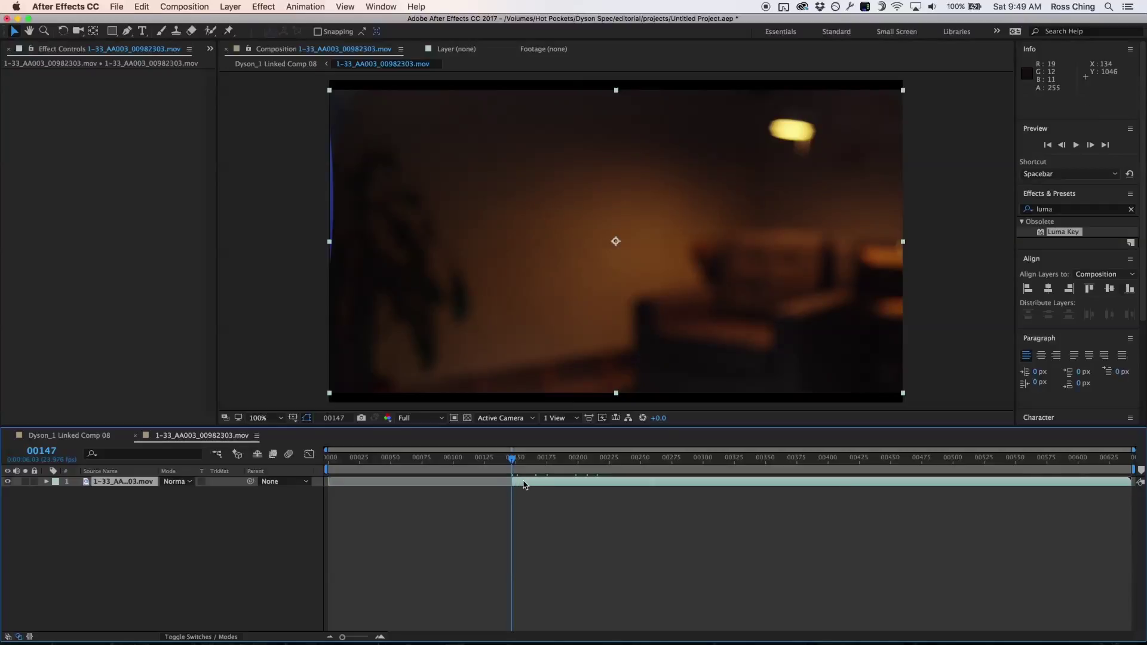
Step: Copy the trimmed footage layer and paste it into Dyson_1 Linked Comp 08 at frame 0, directly above the bg layer
left_click(116, 7)
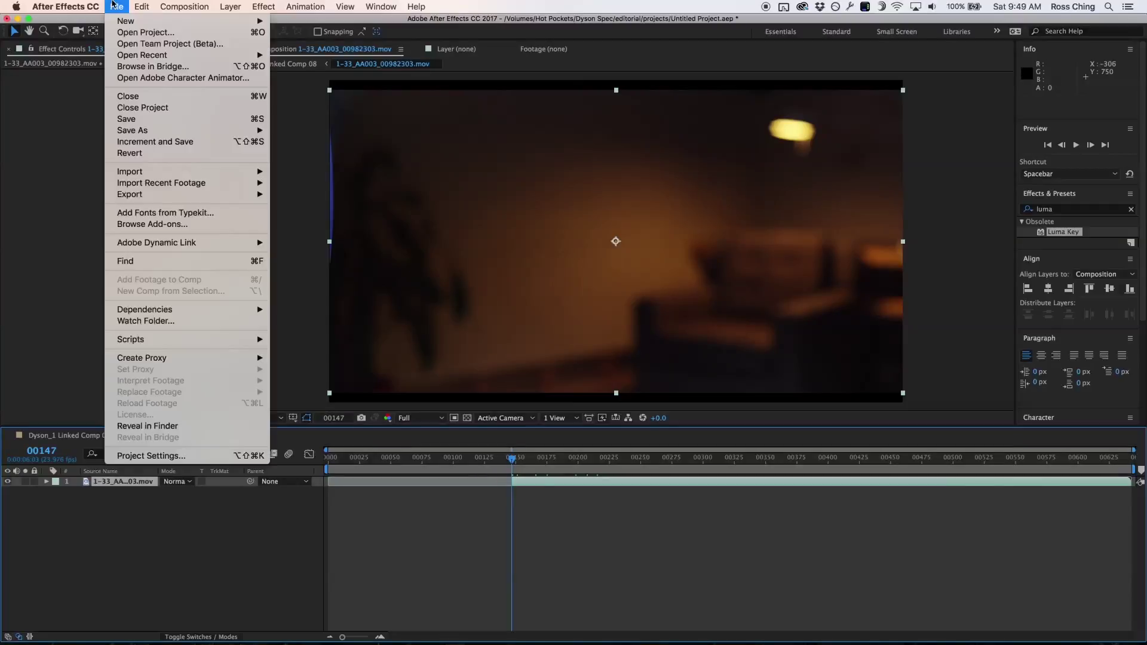
mouse_move(134, 5)
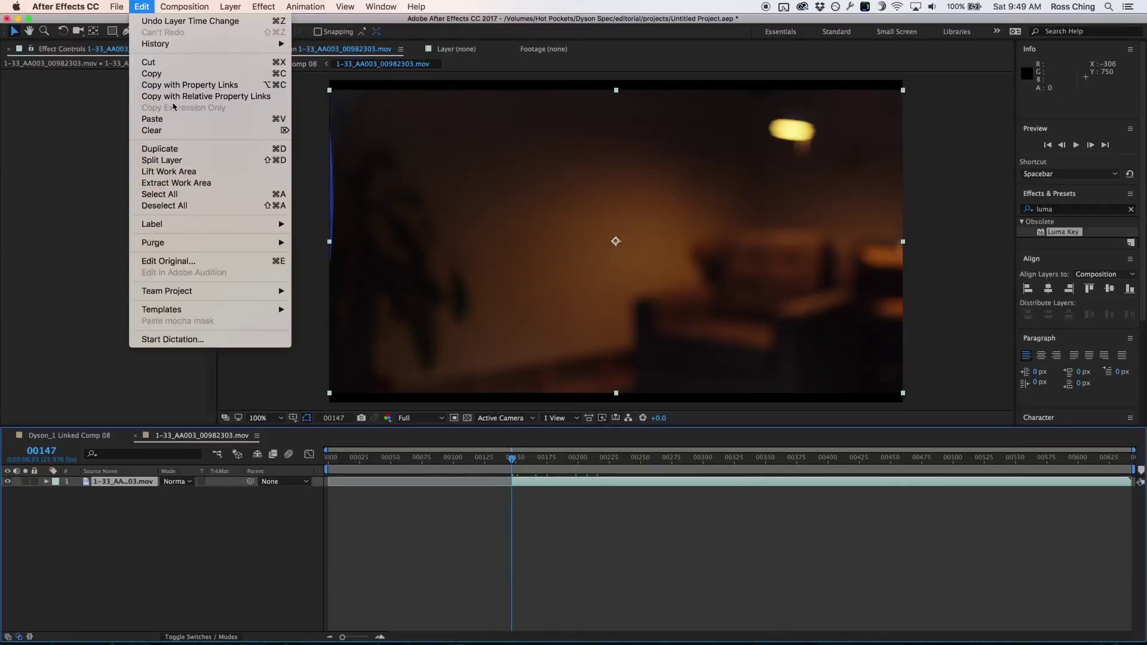
left_click(177, 74)
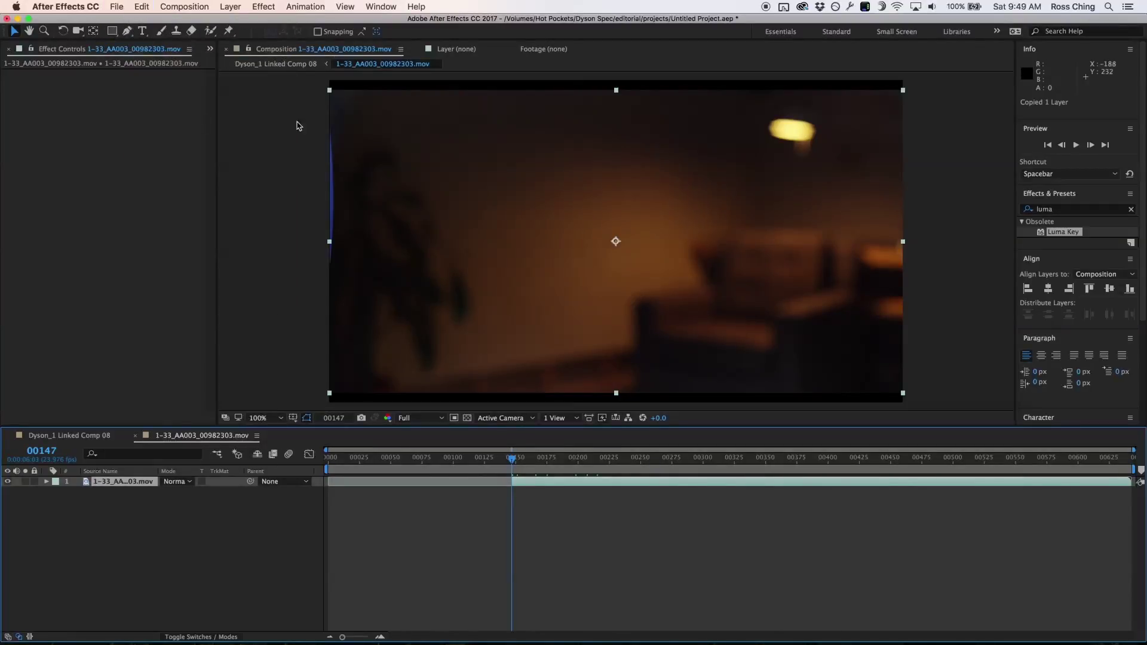
left_click(297, 65)
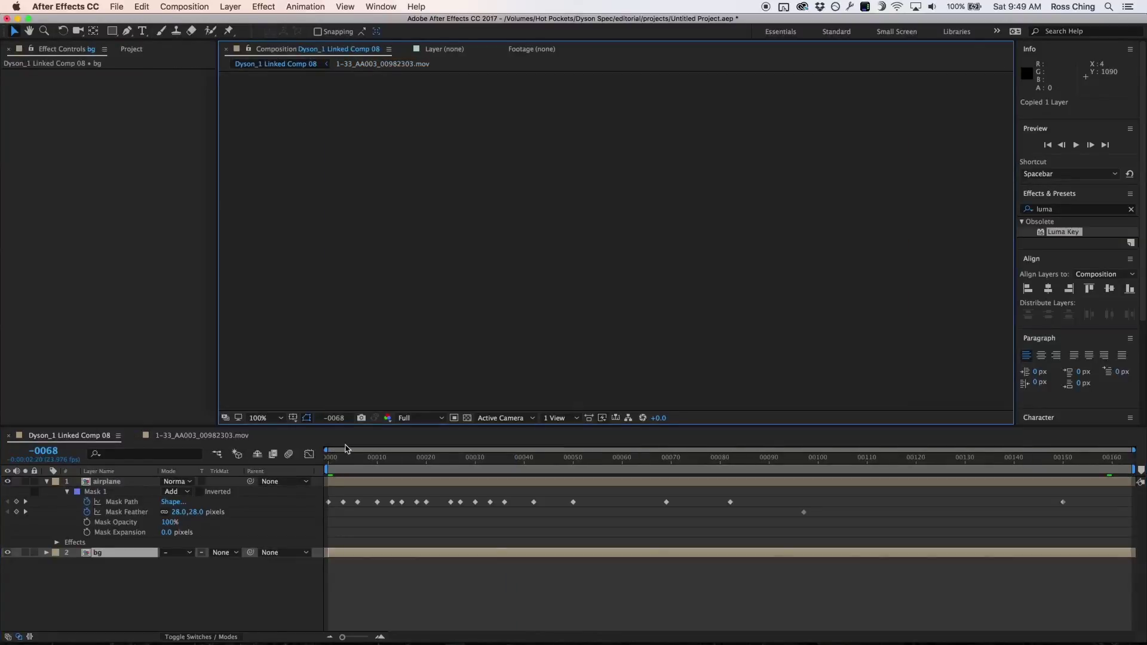
left_click_drag(335, 461, 321, 463)
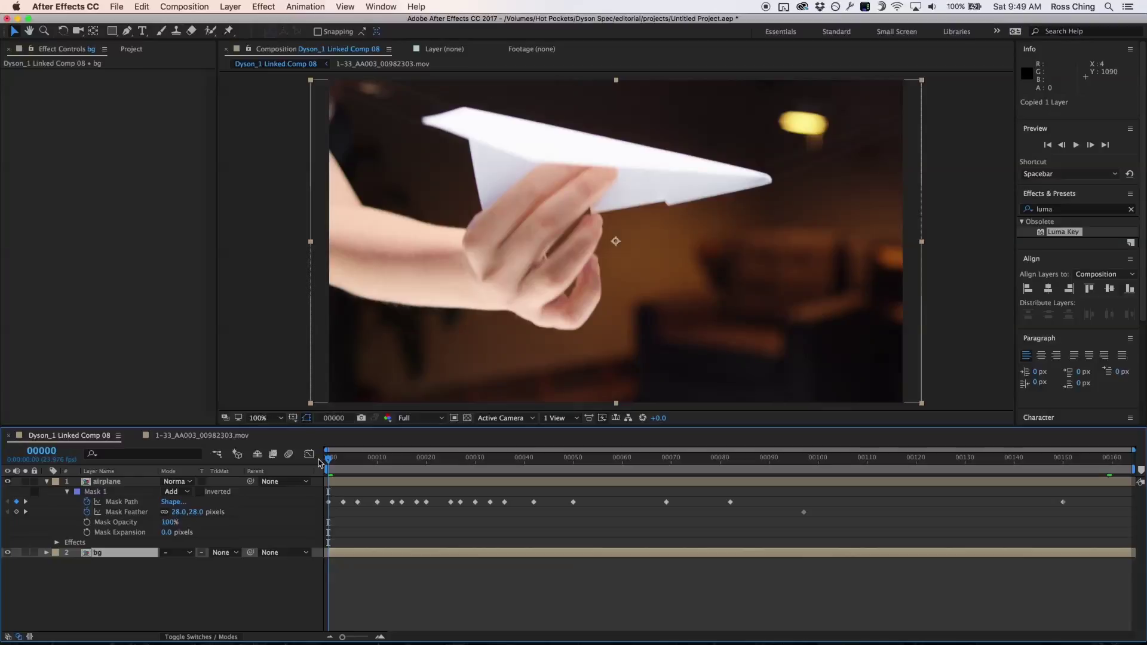
key("super+v")
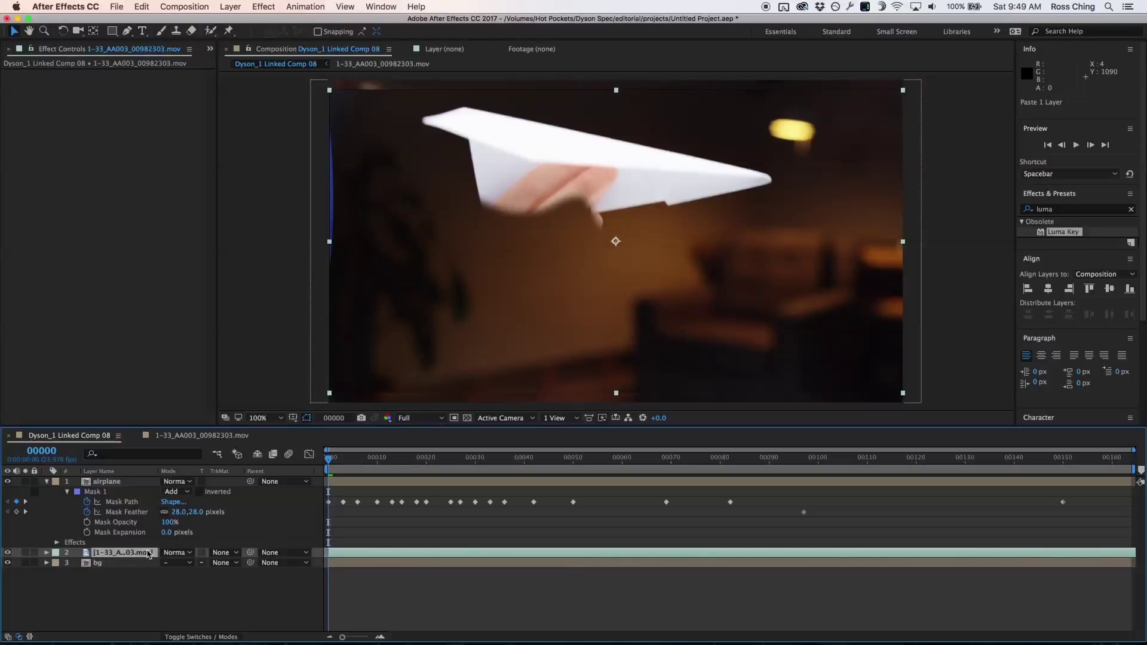
Step: Scale the pasted background plate layer to 50%
key("s")
left_click(178, 562)
type("50")
key("Return")
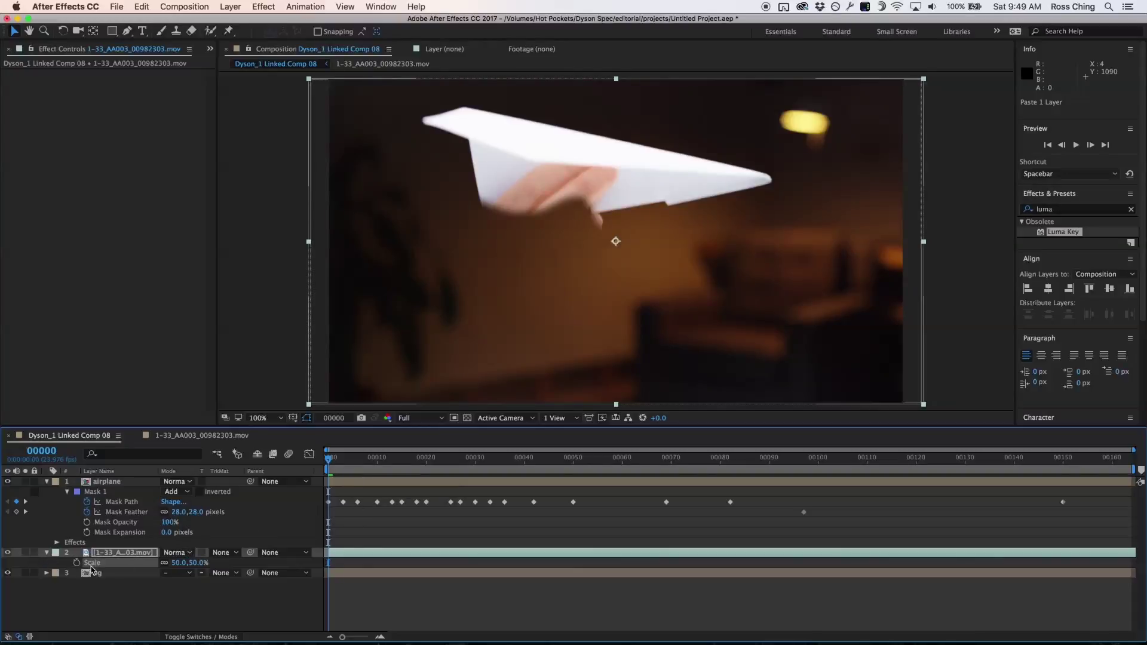
Step: Lower the background plate's opacity to 34% and align it with the bg footage at position 958, 548
mouse_move(102, 561)
left_mouse_down()
mouse_move(102, 577)
mouse_move(104, 558)
left_mouse_up()
key("t")
left_click(162, 567)
left_click_drag(162, 567, 153, 568)
mouse_move(653, 293)
left_mouse_down()
mouse_move(671, 284)
mouse_move(655, 333)
mouse_move(770, 341)
mouse_move(694, 305)
mouse_move(645, 318)
mouse_move(568, 368)
mouse_move(564, 358)
mouse_move(657, 263)
mouse_move(647, 249)
mouse_move(649, 291)
left_mouse_up()
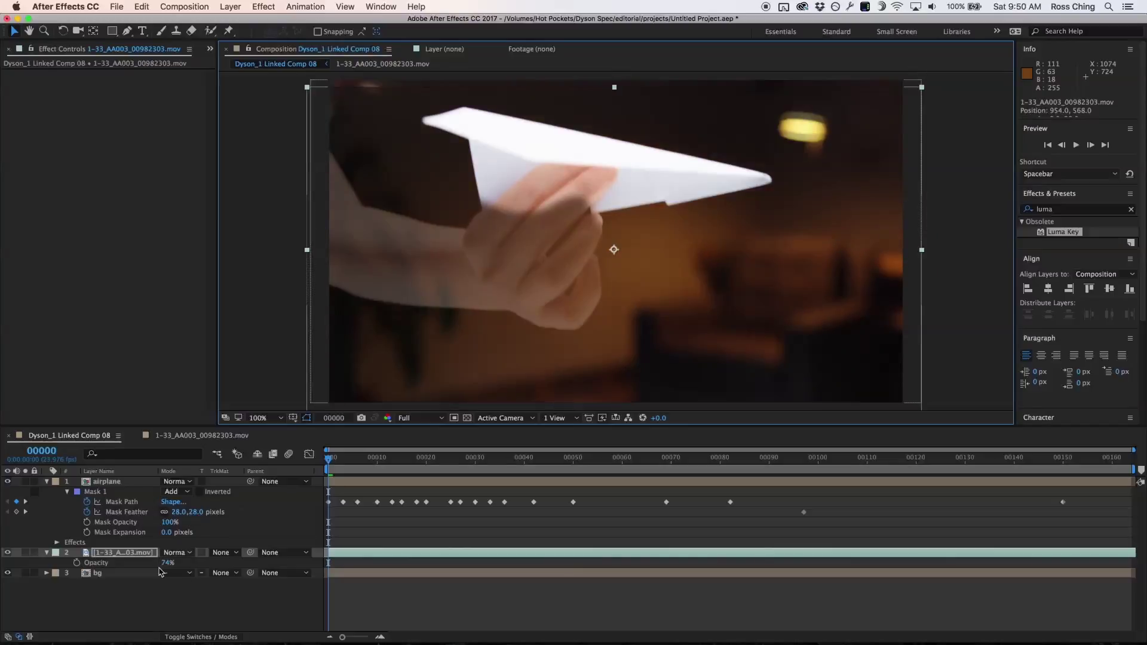
left_click_drag(167, 563, 131, 567)
mouse_move(717, 282)
left_mouse_down()
mouse_move(686, 302)
mouse_move(719, 294)
mouse_move(718, 273)
left_mouse_up()
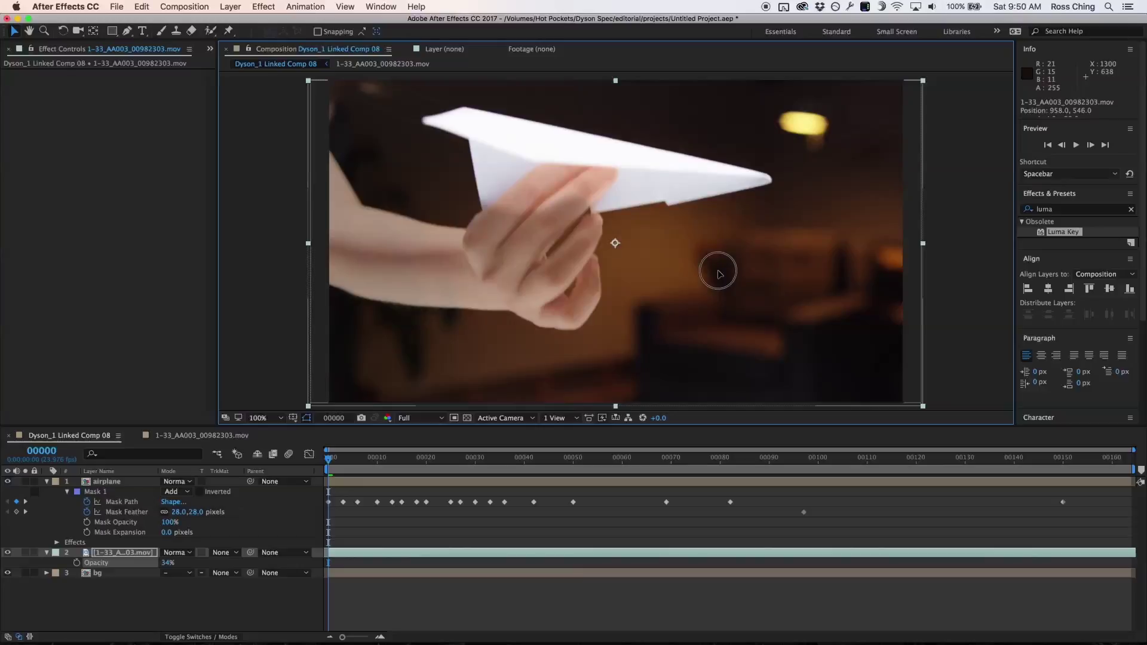
left_click_drag(718, 274, 717, 274)
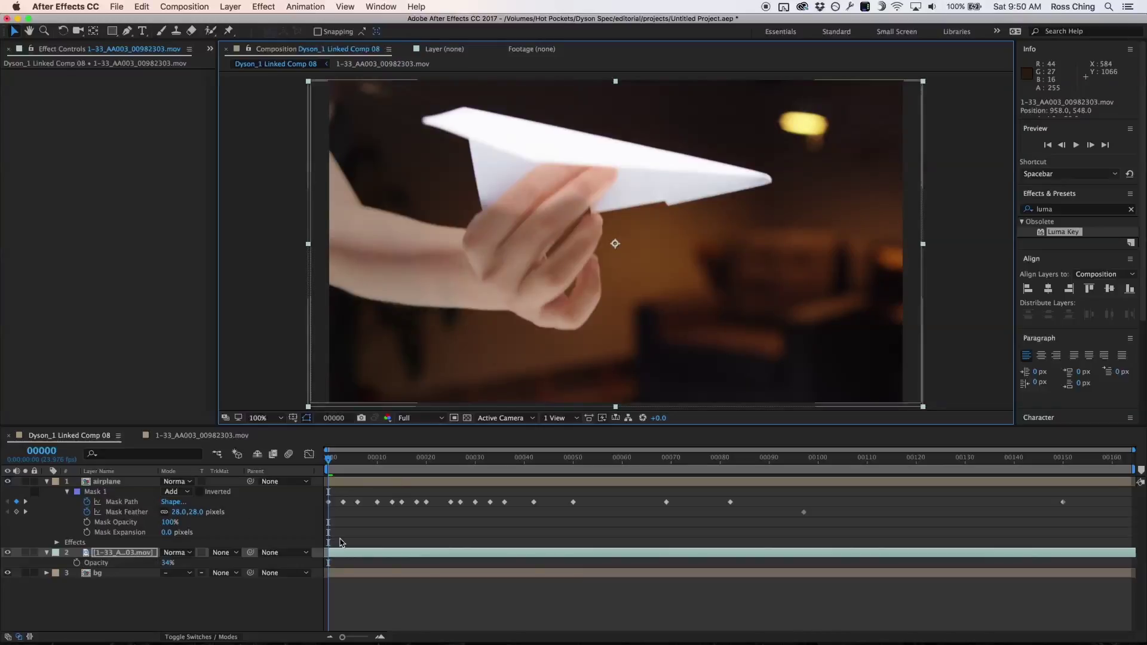
Step: Collapse the plate layer's opacity property and move its anchor point onto the ceiling lamp with the Pan Behind tool
left_click(110, 557)
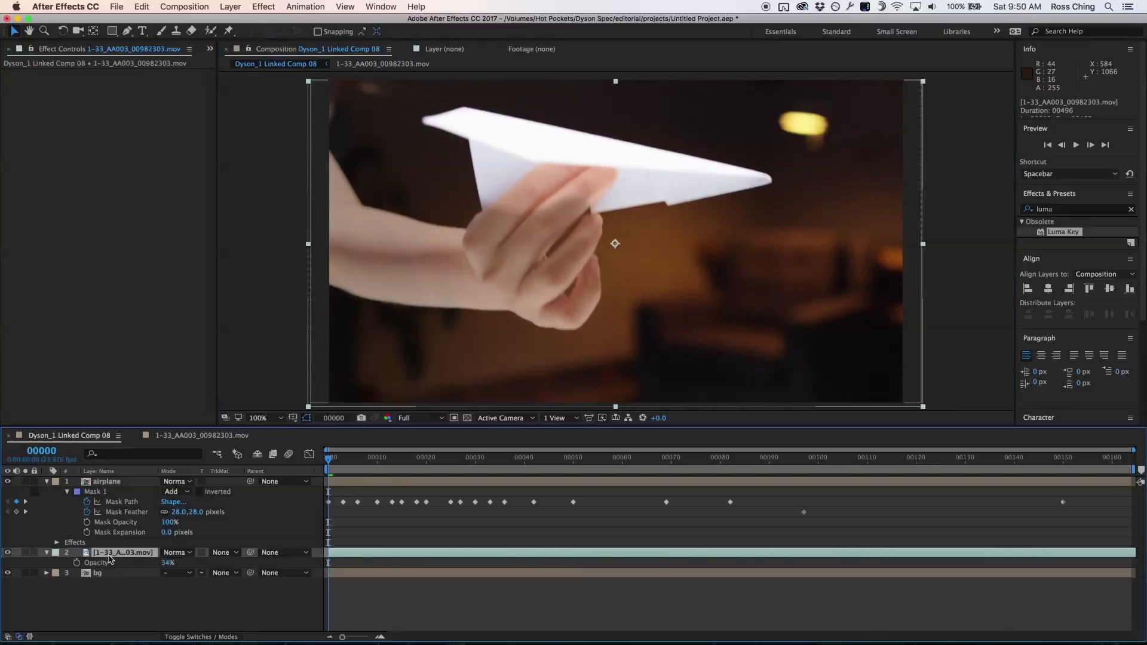
key("t")
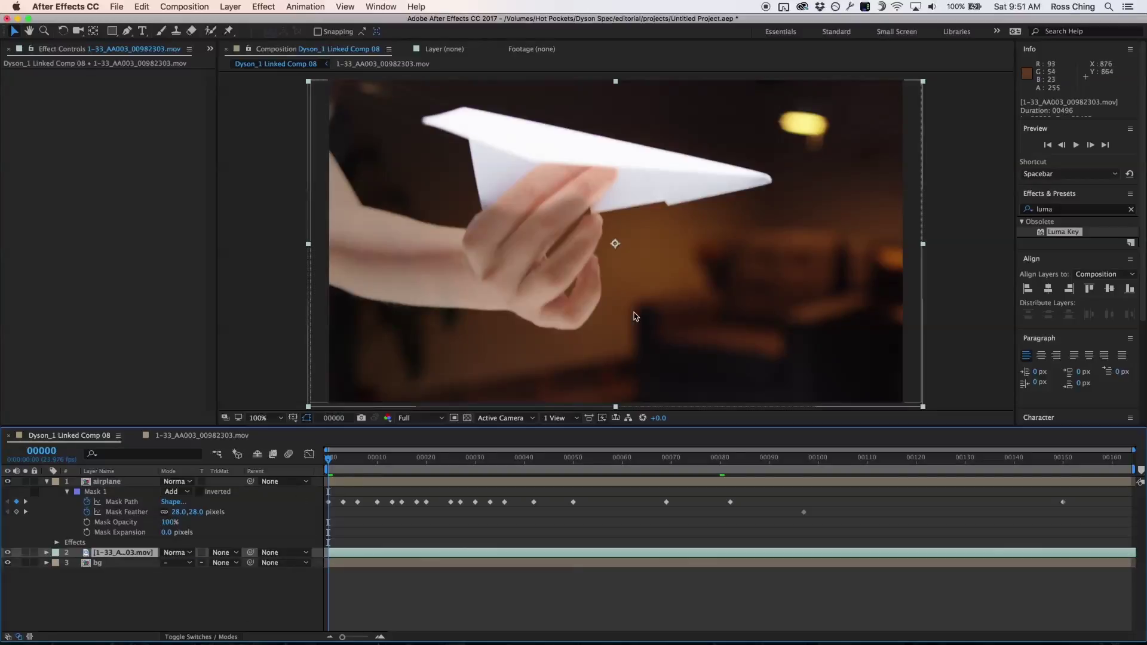
key("y")
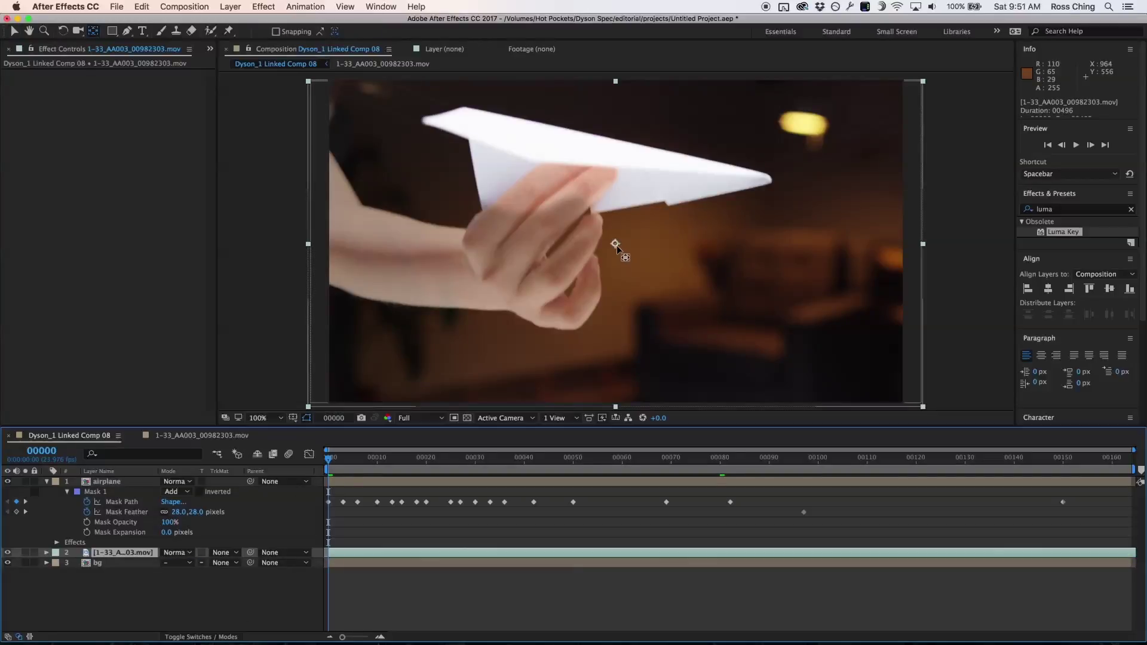
left_click_drag(617, 245, 780, 123)
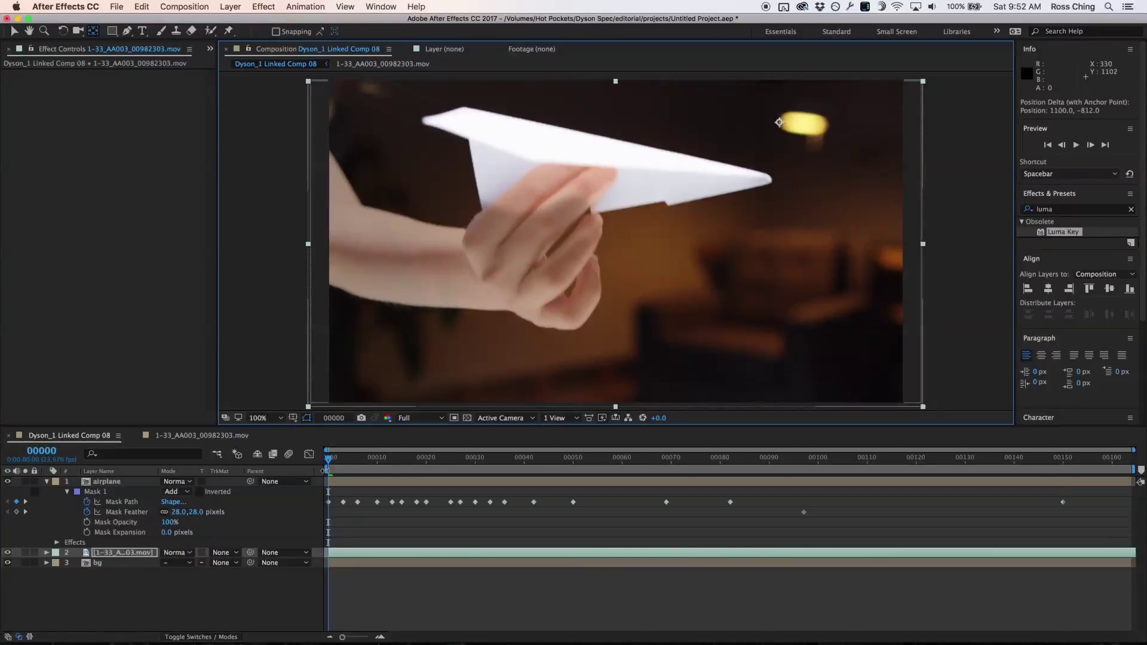
Step: Apply Freeze Frame to the background plate layer at frame 0
left_click(124, 555)
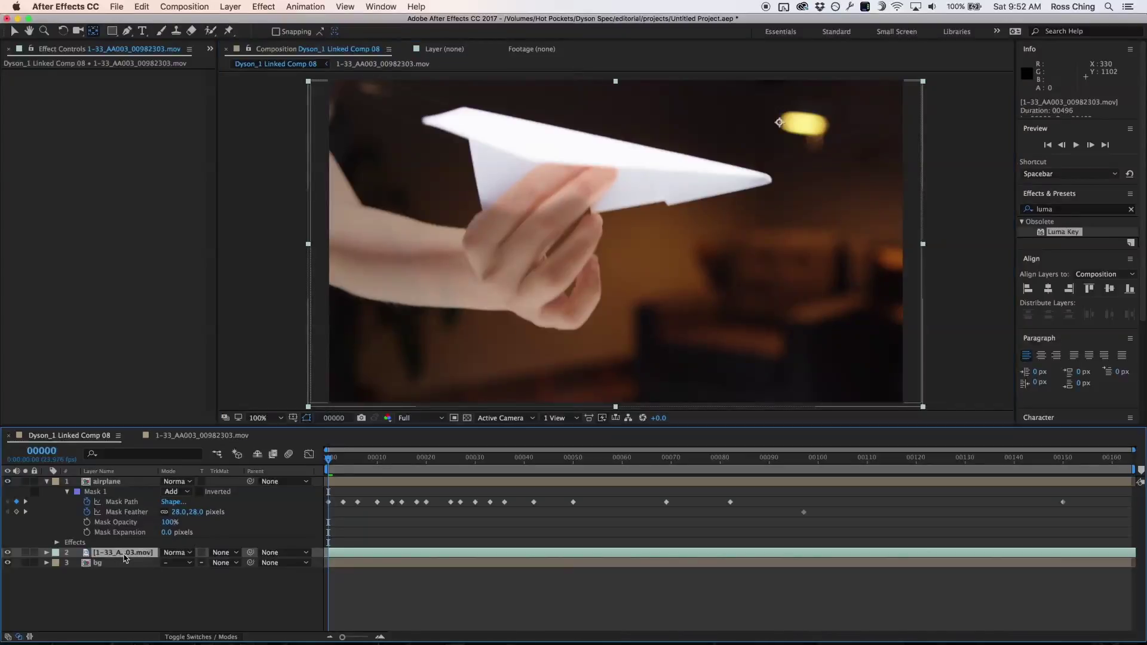
right_click(126, 555)
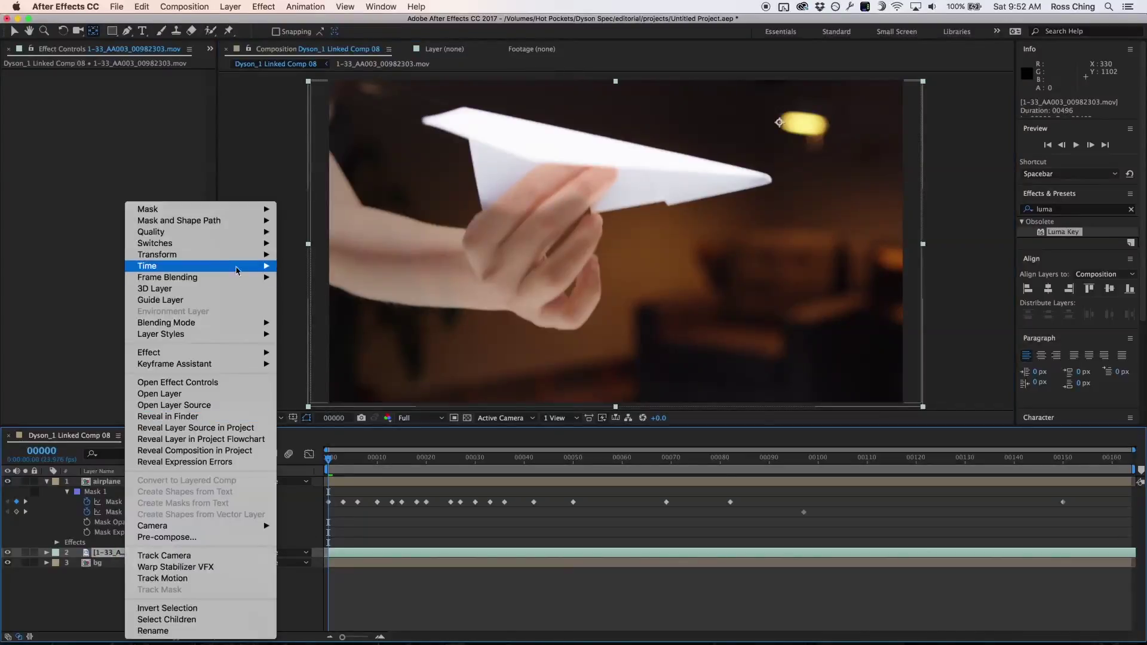
mouse_move(236, 266)
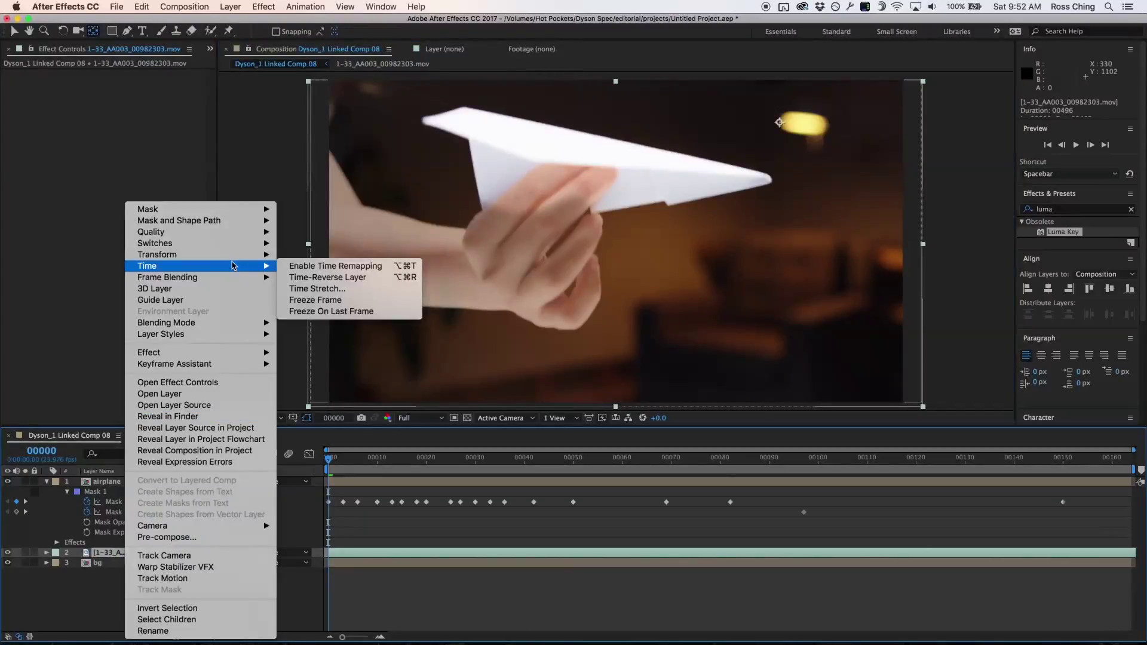
left_click(320, 300)
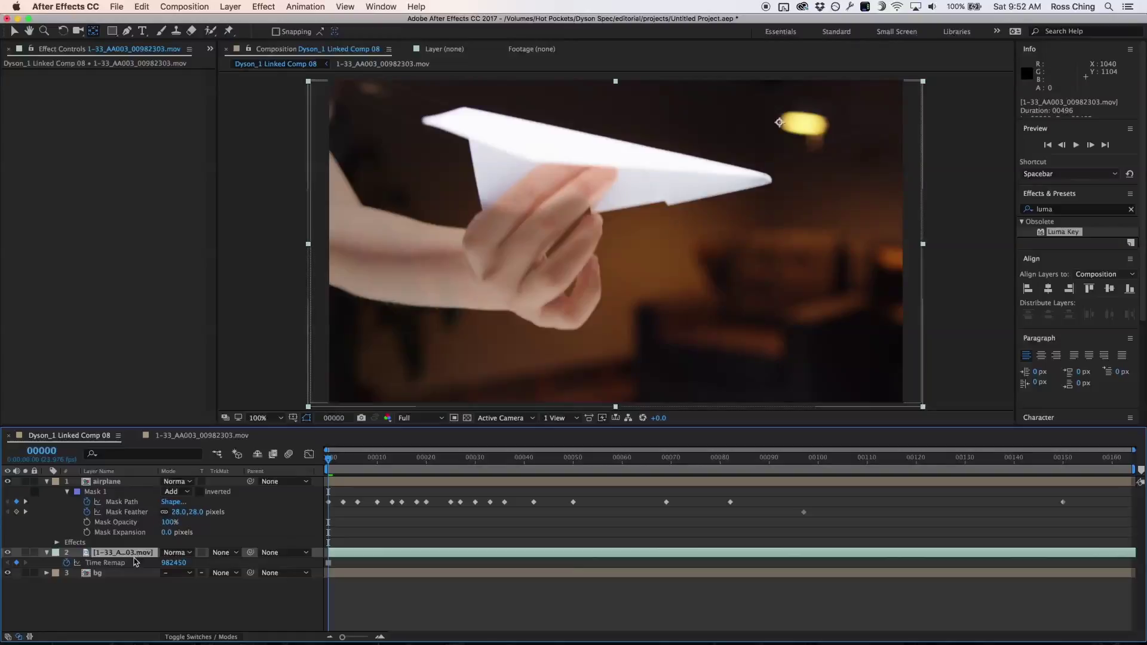
Step: Set Position and Scale keyframes on the background plate at frame 0 and reveal all its keyframed properties
key("p")
left_click(76, 562)
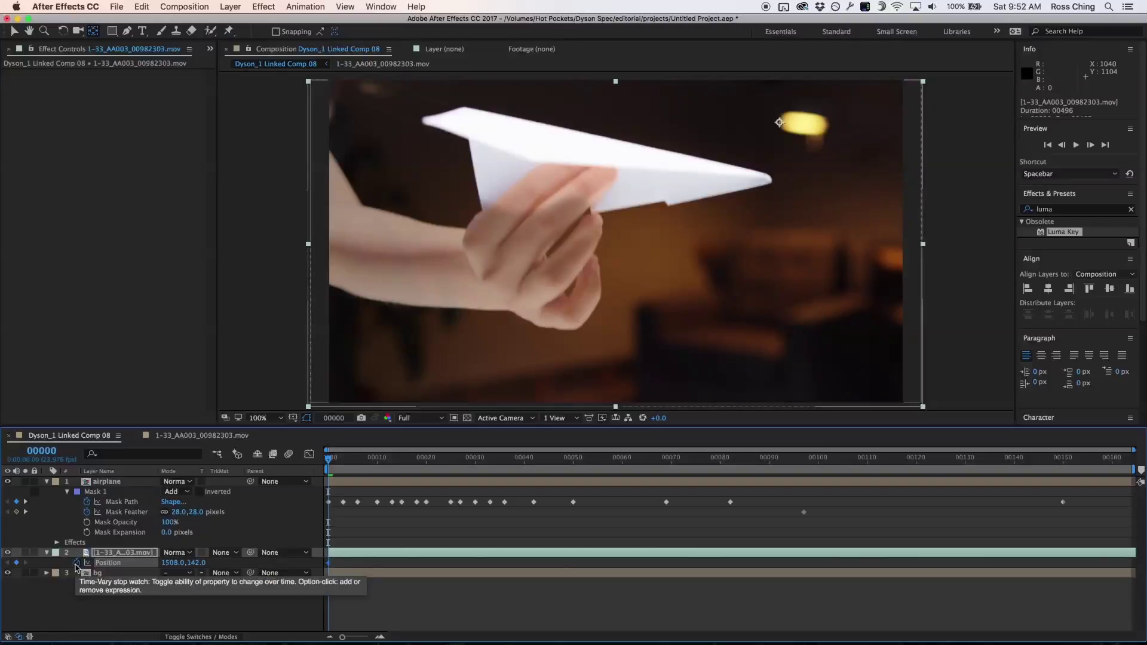
key("s")
left_click(78, 564)
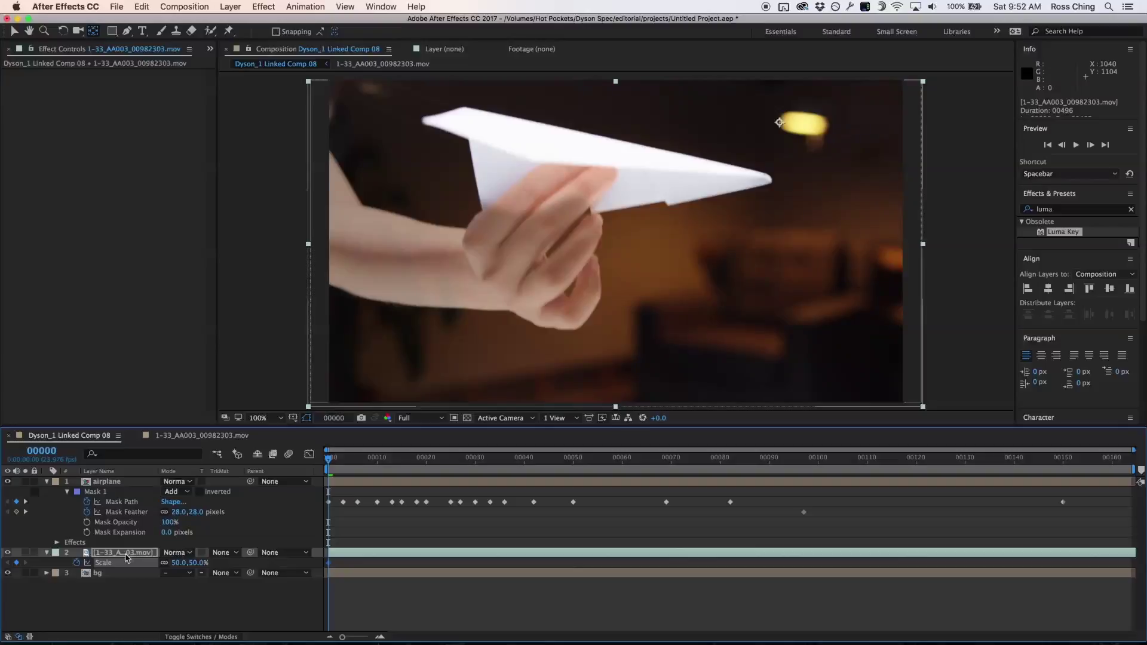
key("u")
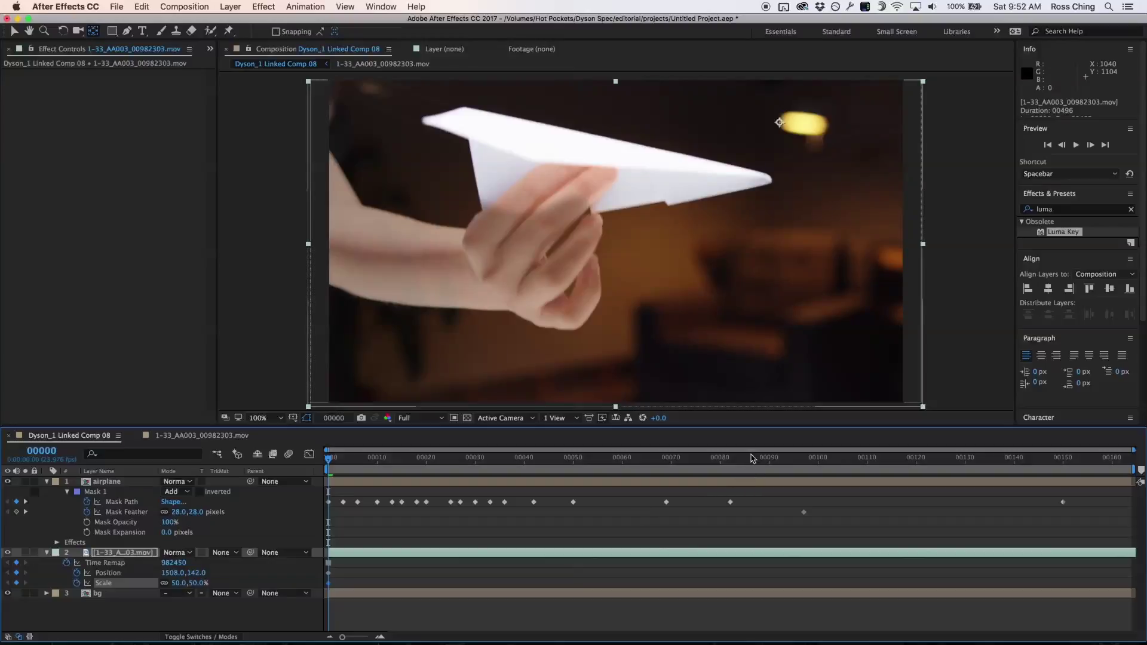
Step: At frame 90, match the background plate to the footage with Position 1474, 158 and Scale 46.7%
left_click(770, 461)
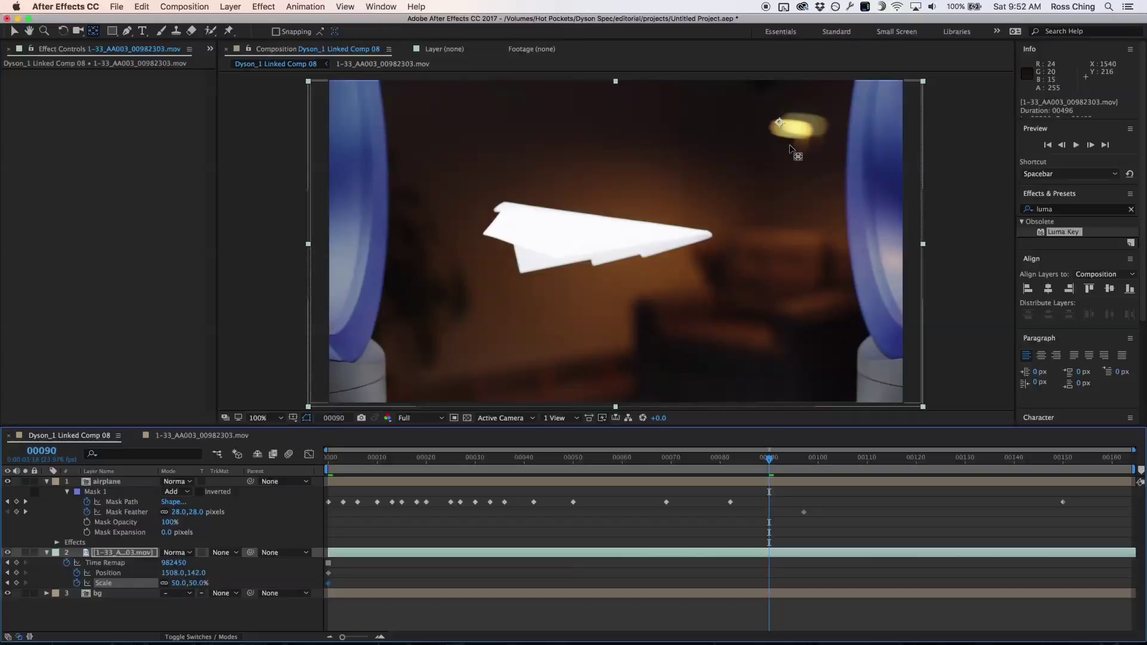
key("v")
left_click_drag(790, 148, 780, 174)
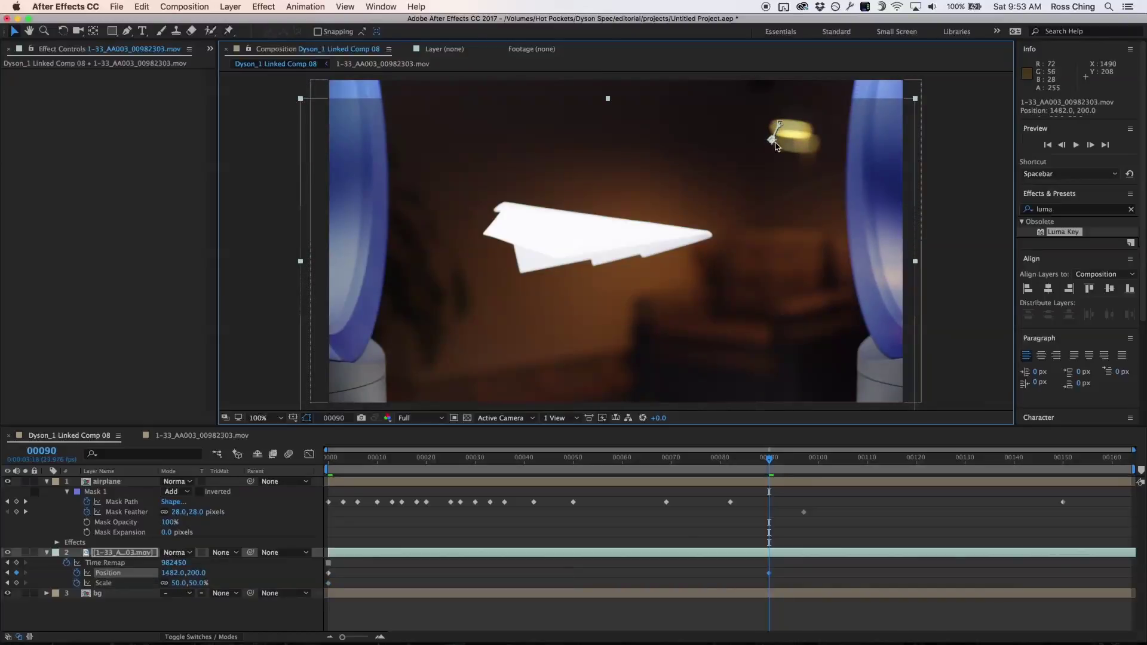
left_click_drag(785, 175, 786, 168)
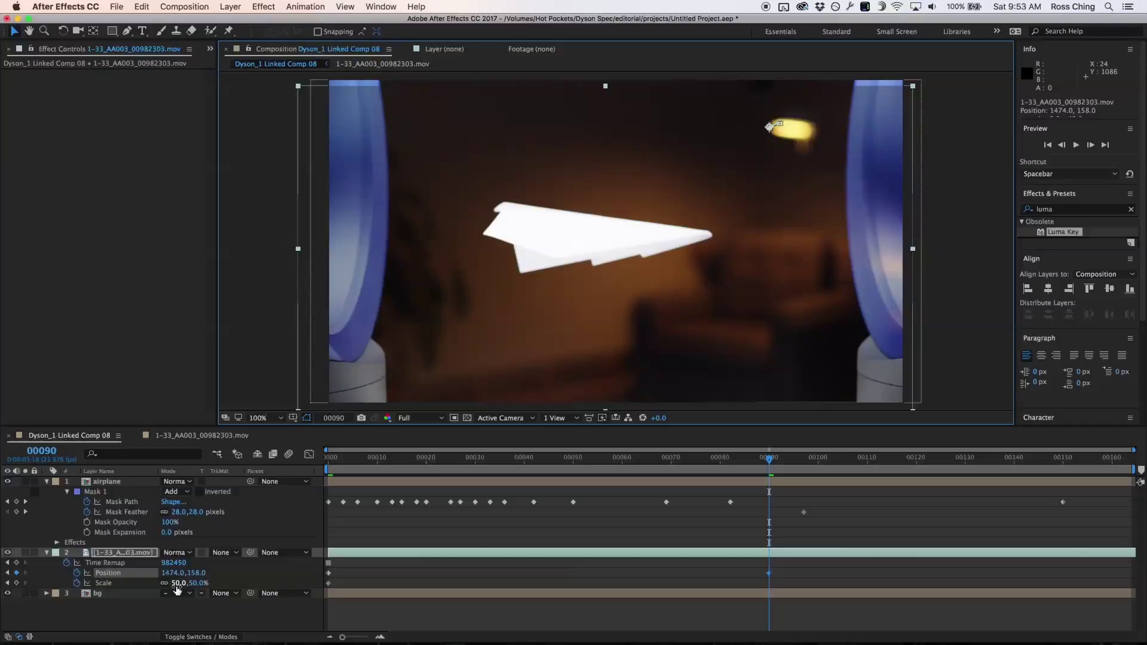
left_click_drag(180, 587, 162, 589)
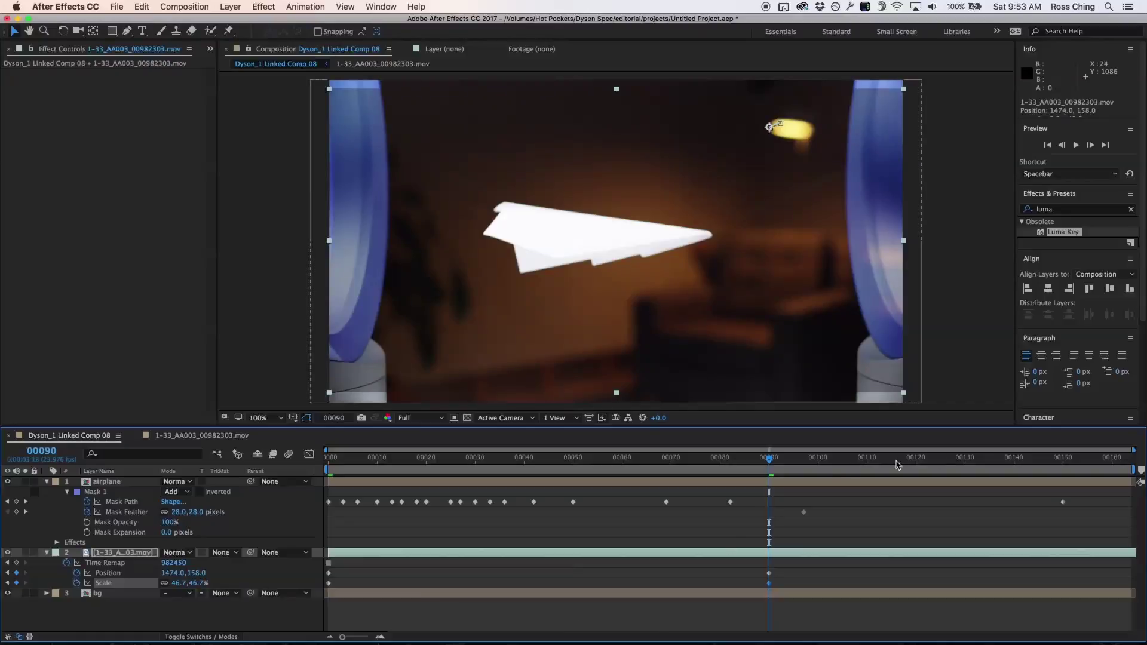
Step: At frame 163, match the background plate to the footage with Position 1412, 188 and Scale 40.3%
left_click(1132, 458)
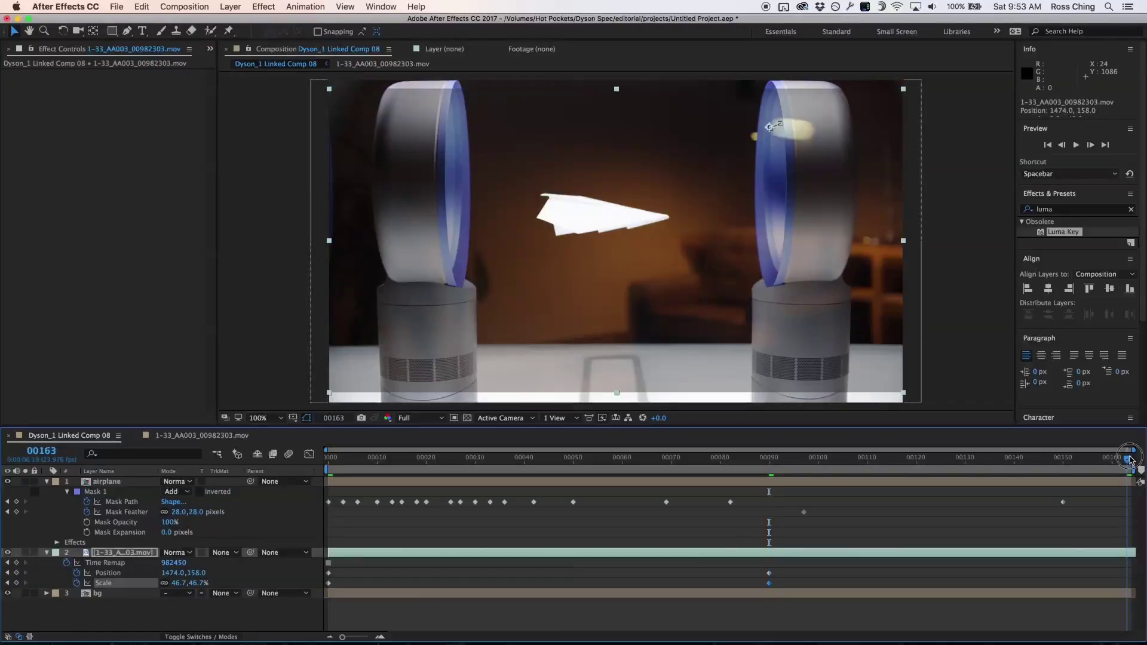
mouse_move(808, 145)
left_mouse_down()
mouse_move(797, 139)
mouse_move(788, 155)
left_mouse_up()
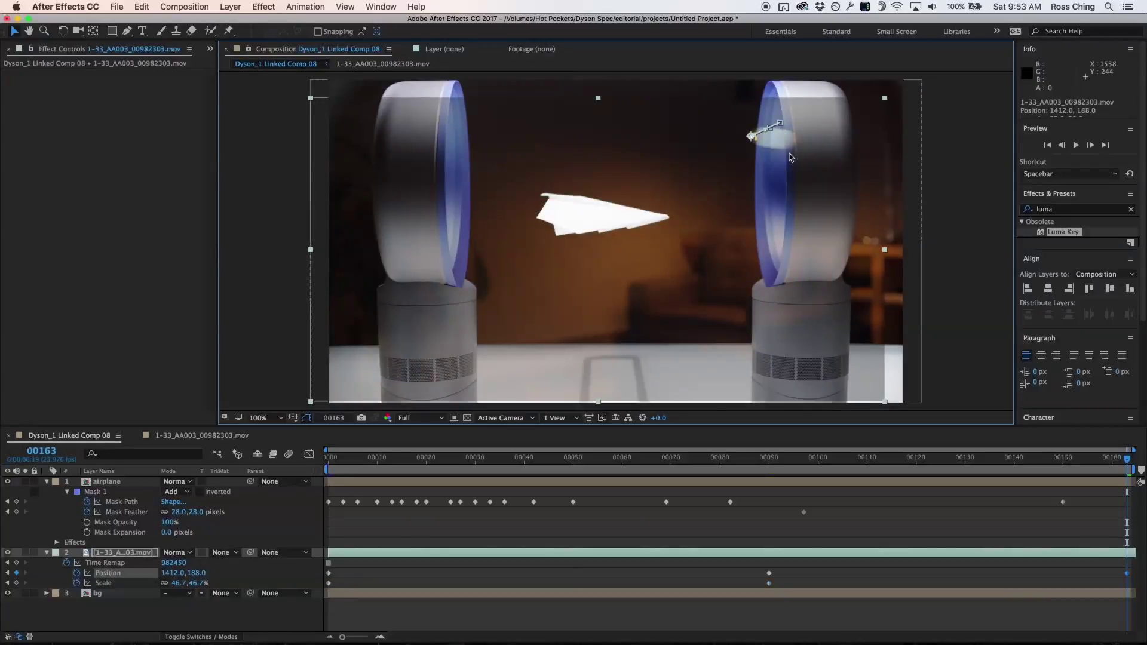
left_click_drag(178, 583, 150, 592)
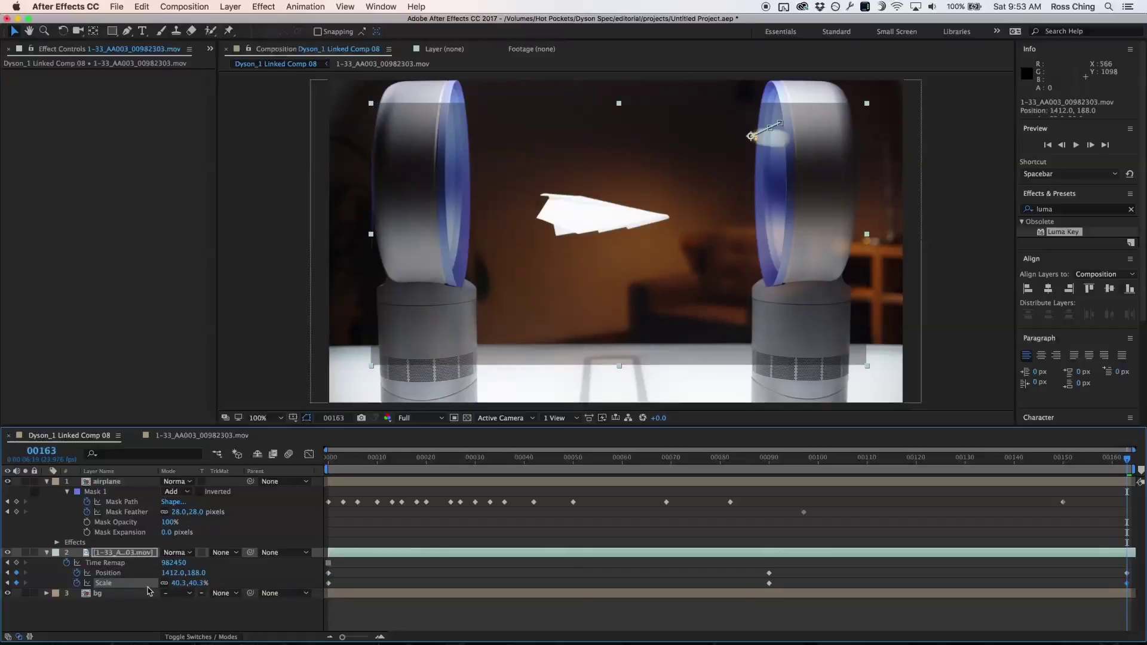
Step: Set the plate's Scale to 43.1% at frame 127 and 48.8% at frame 42, and check the alignment at frames 16 and 67
left_click(951, 463)
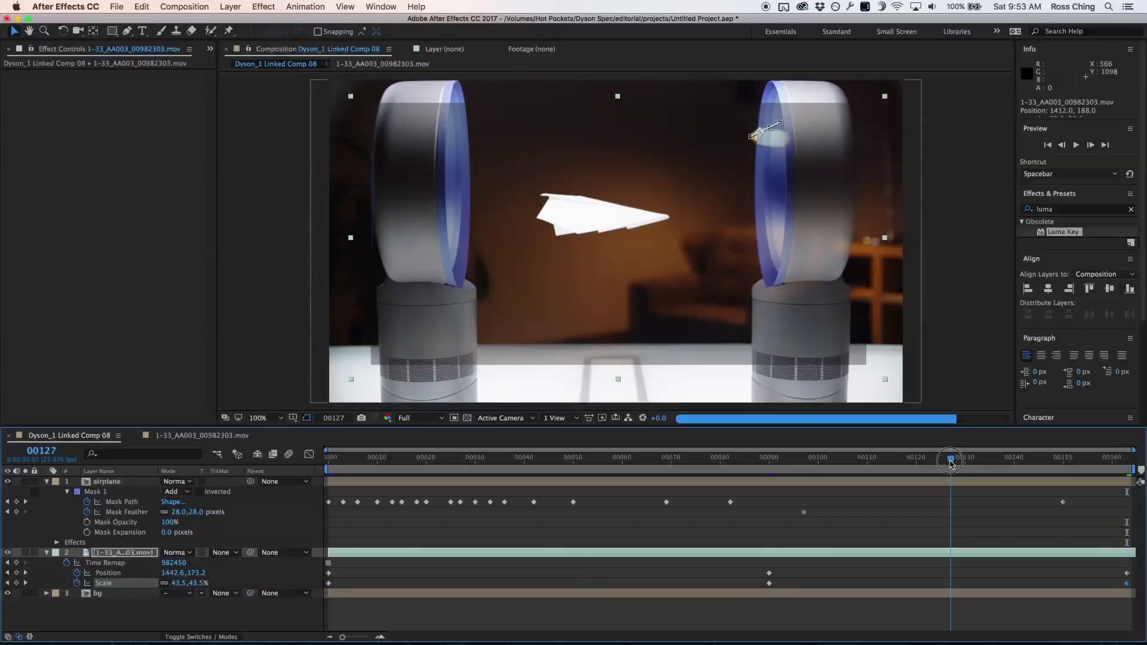
mouse_move(178, 583)
left_mouse_down()
mouse_move(151, 583)
mouse_move(175, 584)
left_mouse_up()
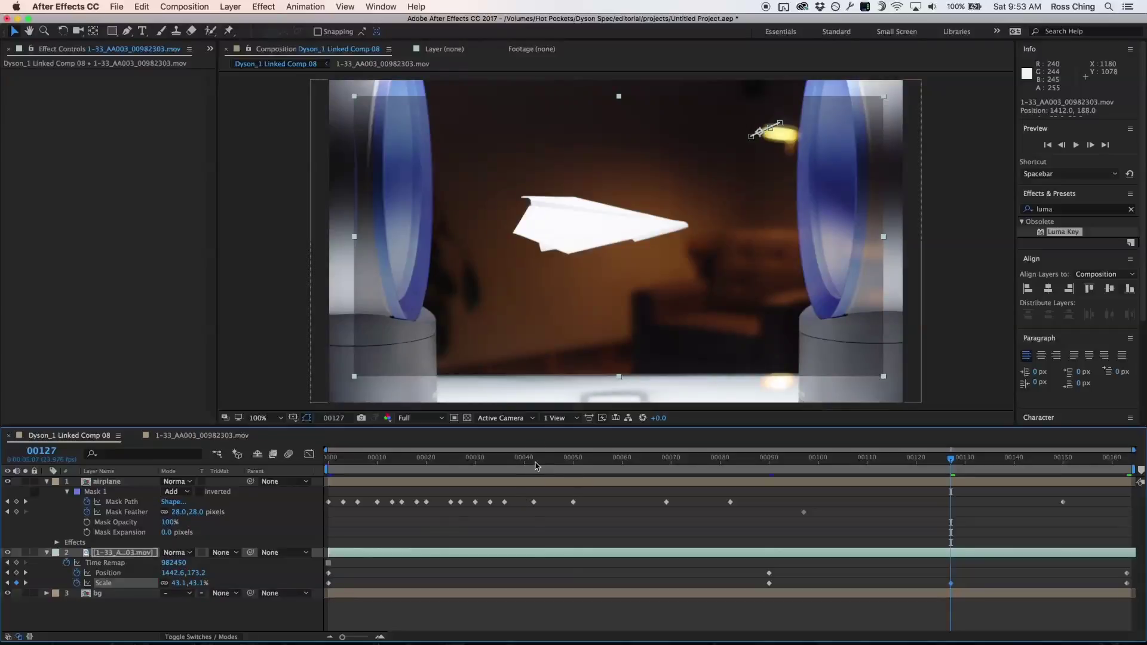
left_click(534, 469)
left_click_drag(180, 583, 182, 586)
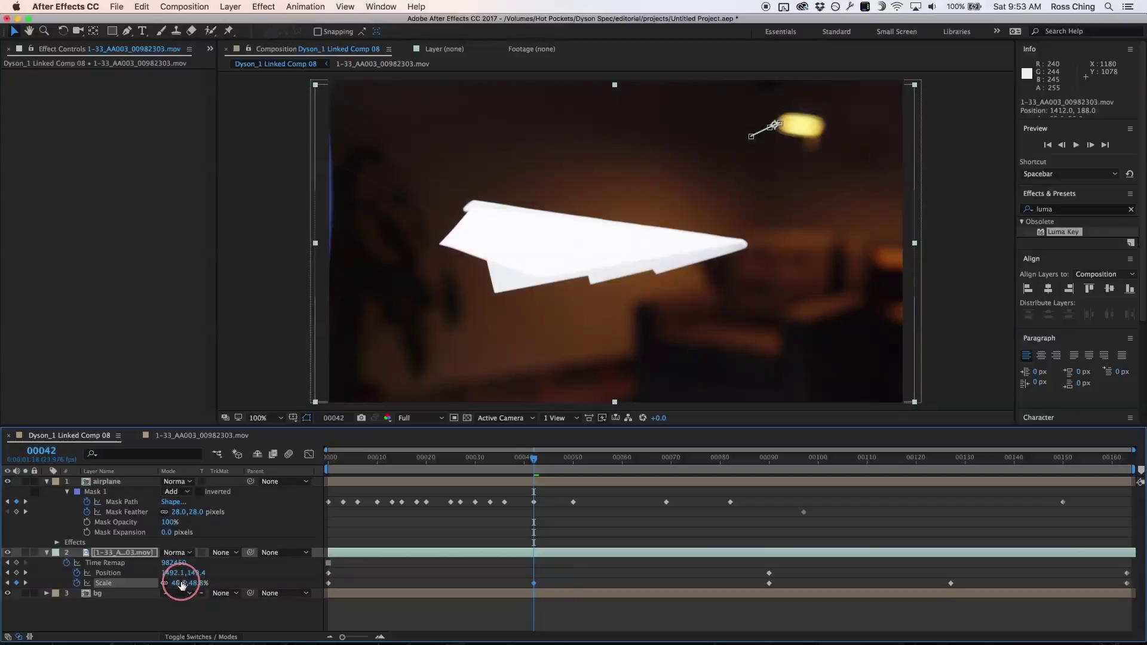
left_click_drag(182, 586, 182, 585)
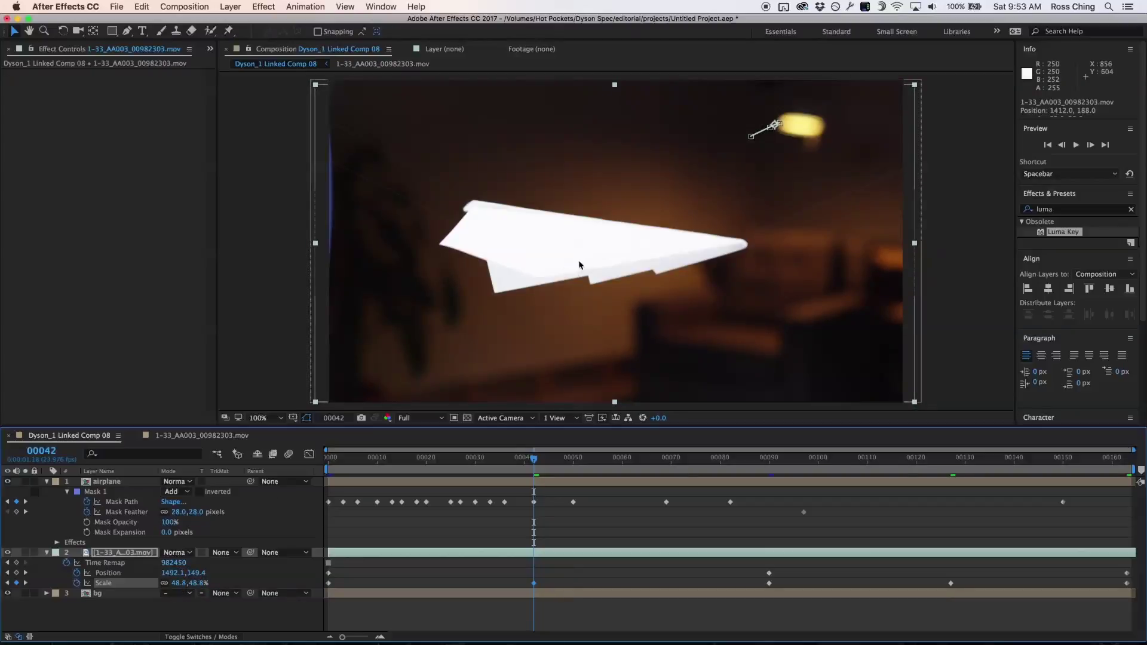
left_click(406, 458)
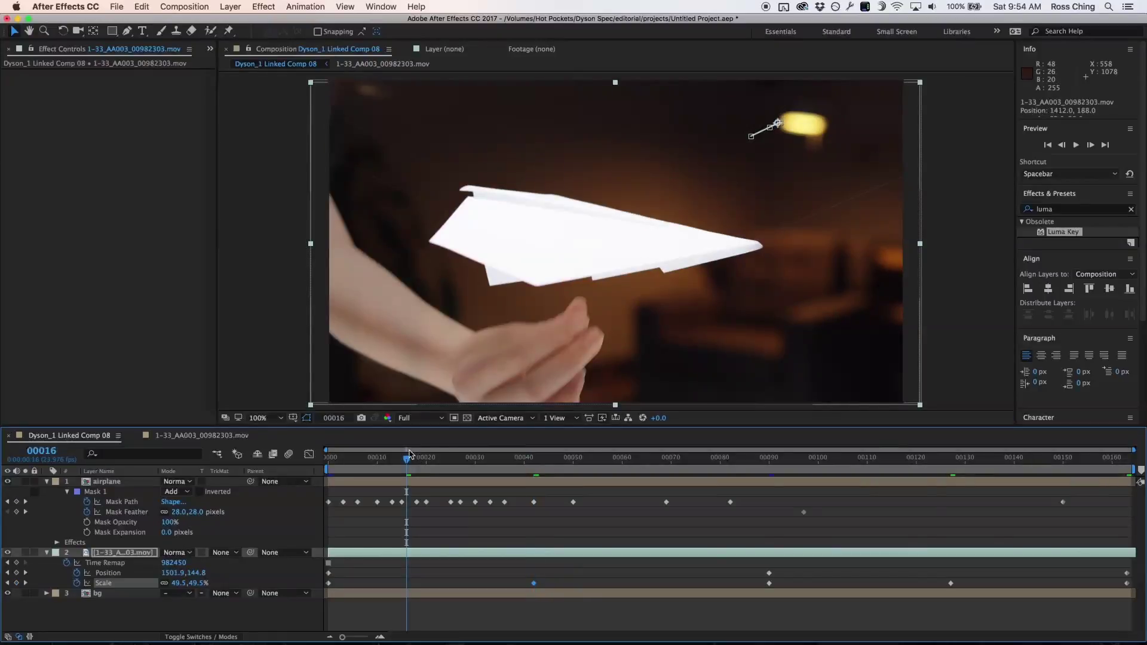
left_click(656, 460)
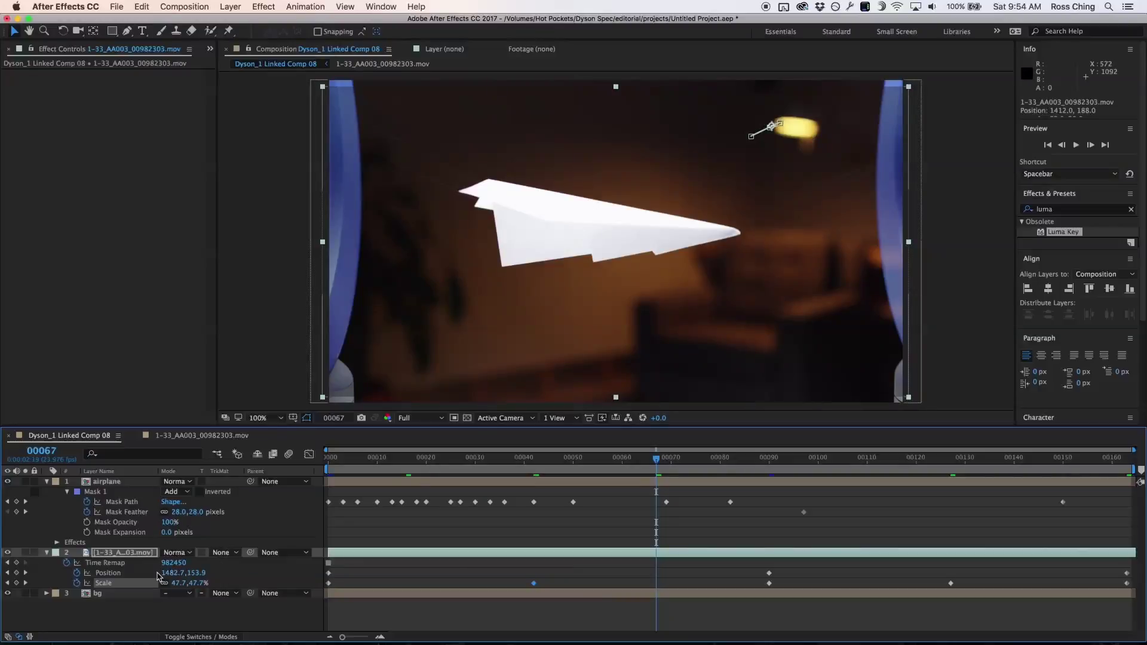
left_click(142, 553)
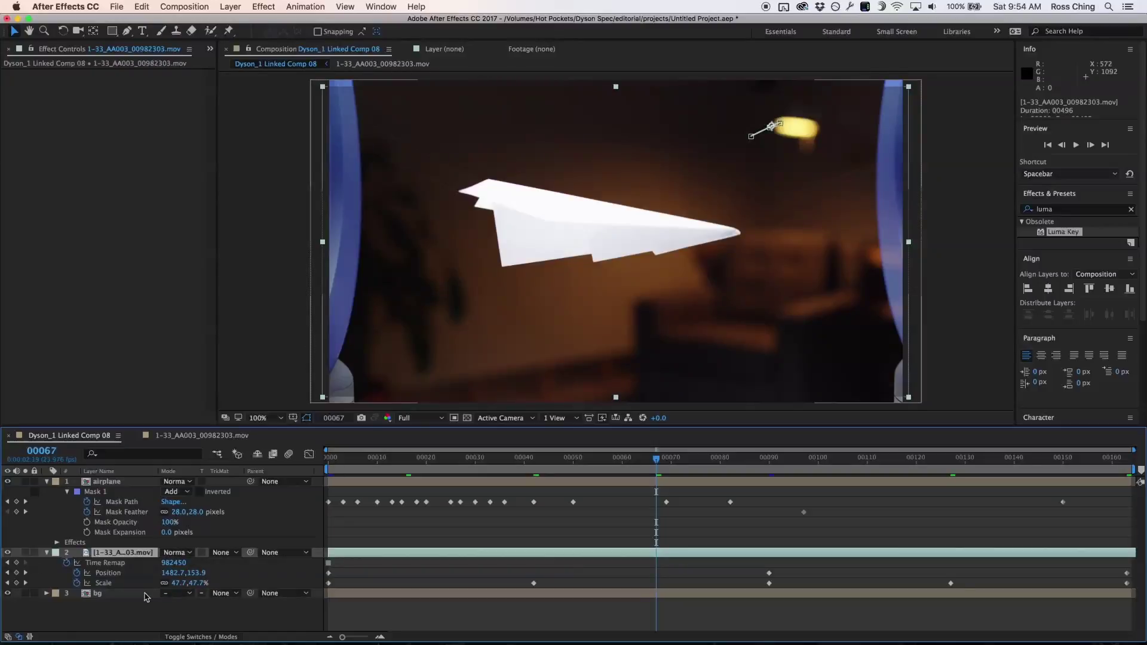
Step: Restore the background plate's Opacity to 100%
key("t")
left_click_drag(167, 568, 347, 571)
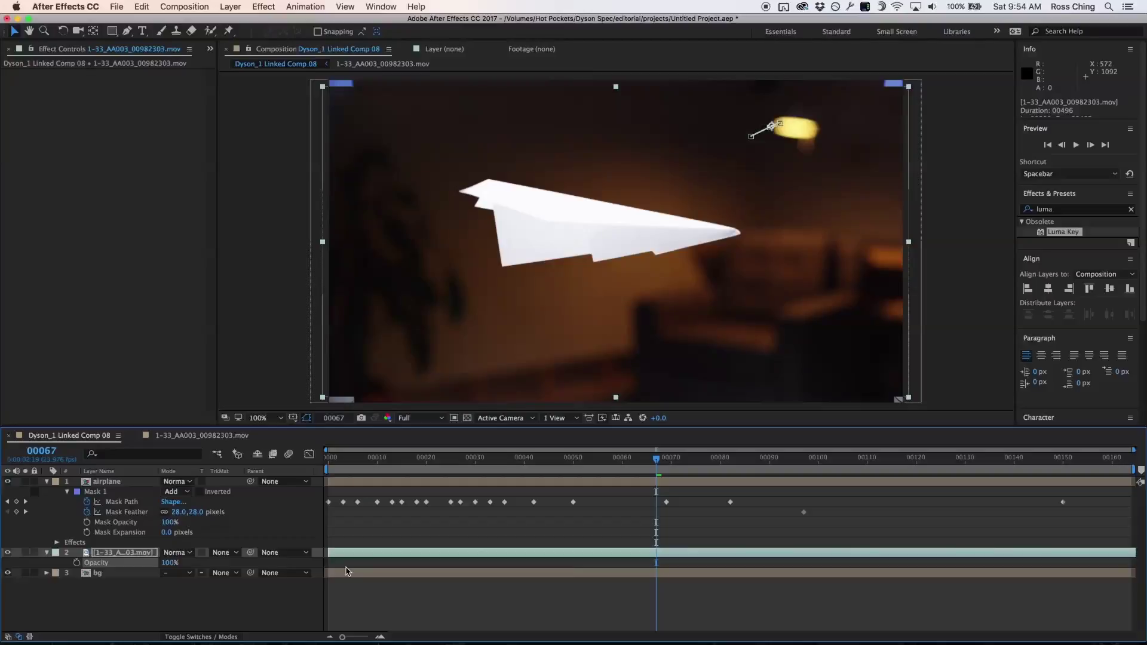
left_click(137, 554)
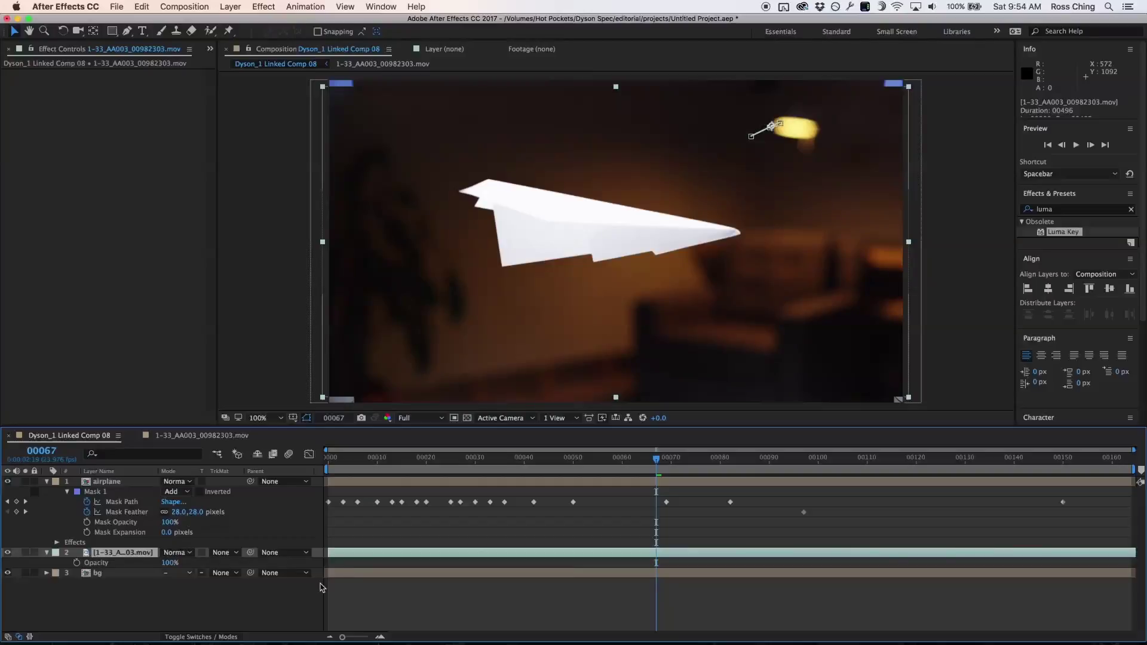
Step: At frame 144, lower the background plate's Opacity to 8% so the footage beneath can guide the masking
left_click(1035, 459)
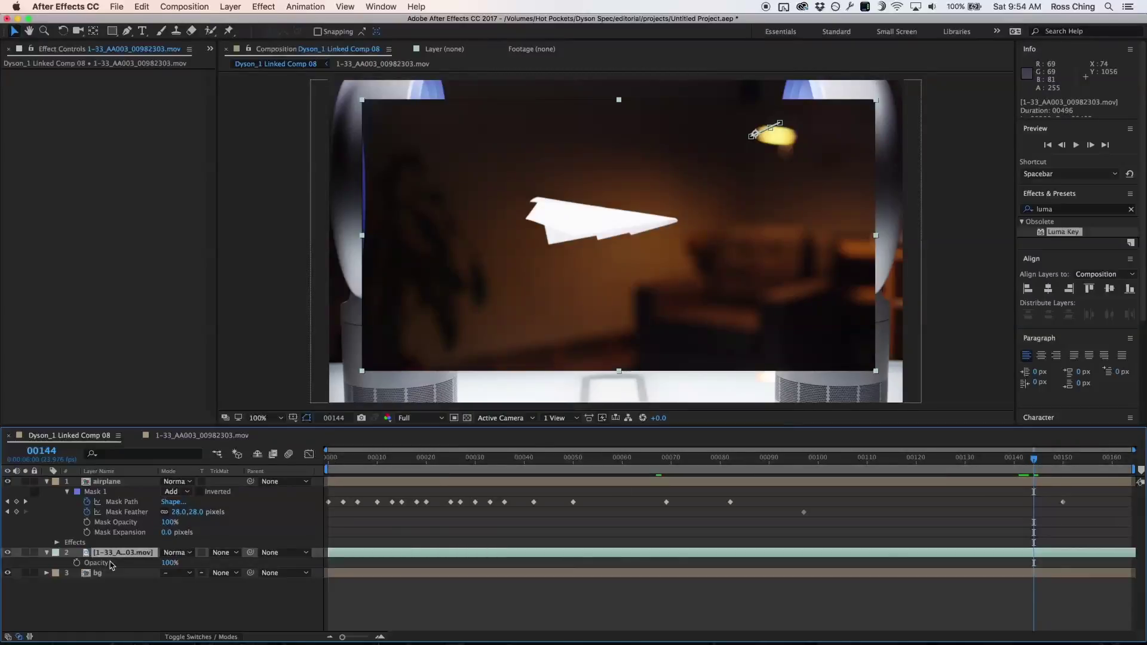
left_click(126, 30)
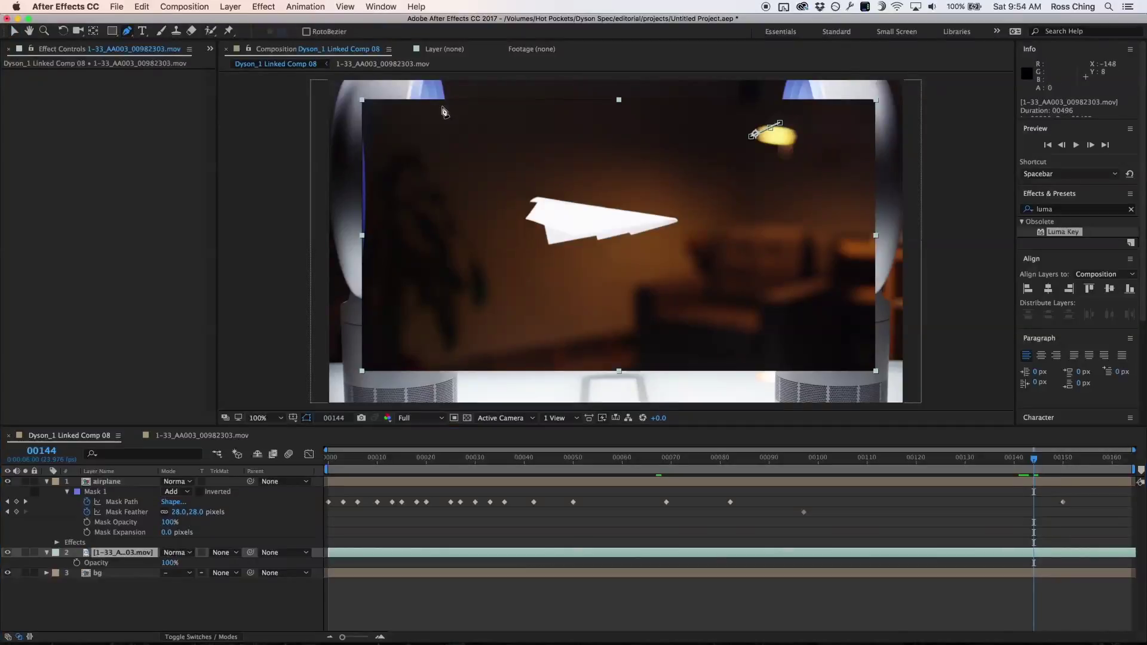
left_click(555, 229)
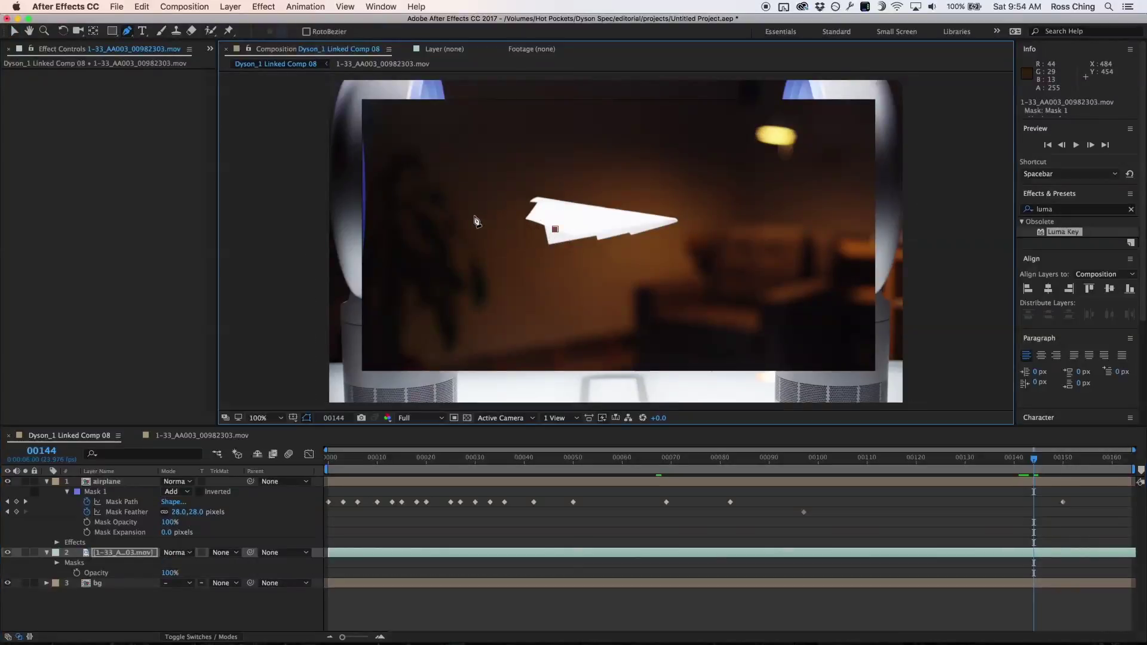
key("super+z")
left_click_drag(170, 562, 117, 566)
Step: Draw a closed mask on the plate around the wire area from fan to fan and set a Mask Path keyframe at frame 144
left_click(542, 217)
left_click(418, 165)
left_click(420, 112)
left_click(779, 150)
left_click(798, 166)
left_click(789, 199)
left_click(660, 240)
left_click(542, 217)
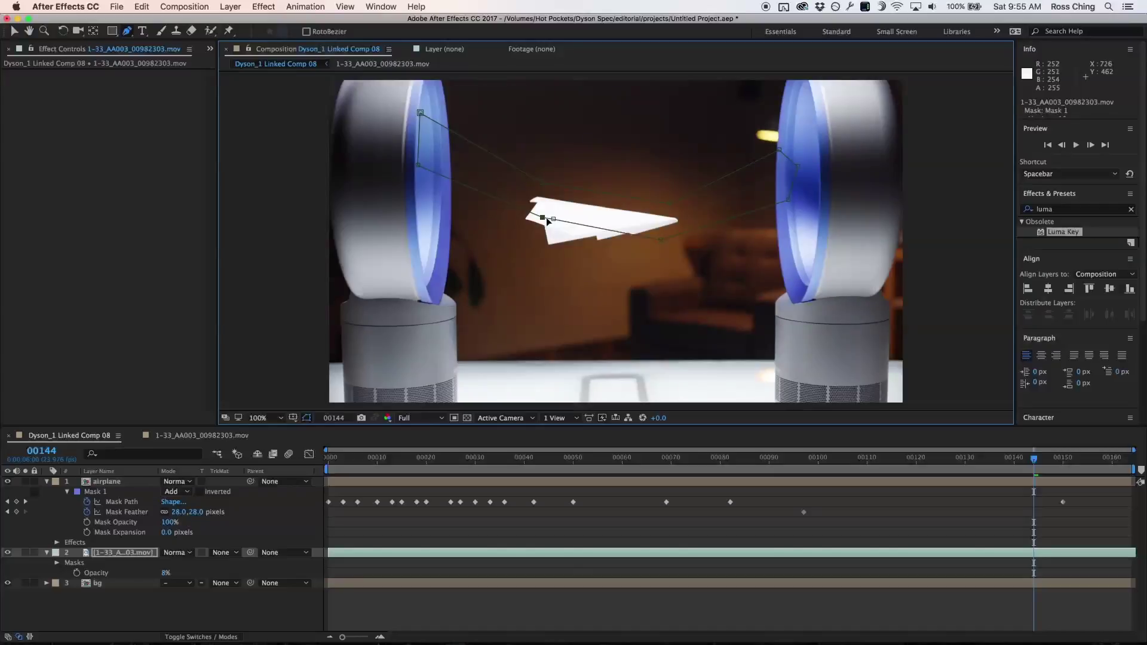
key("m")
key("m")
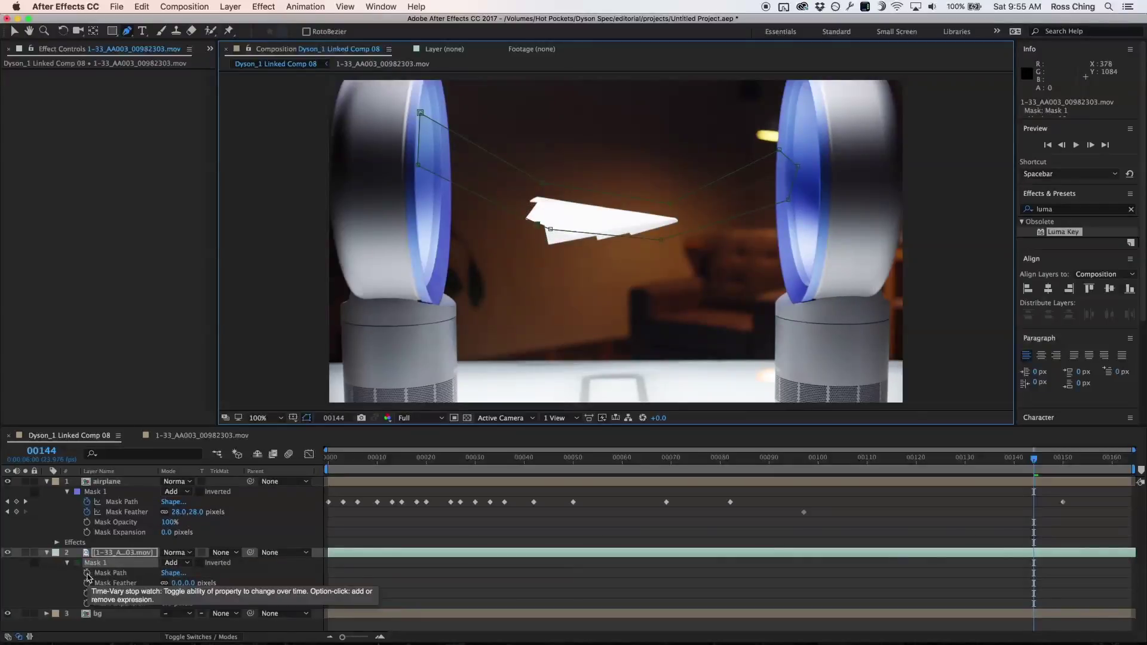
left_click(87, 573)
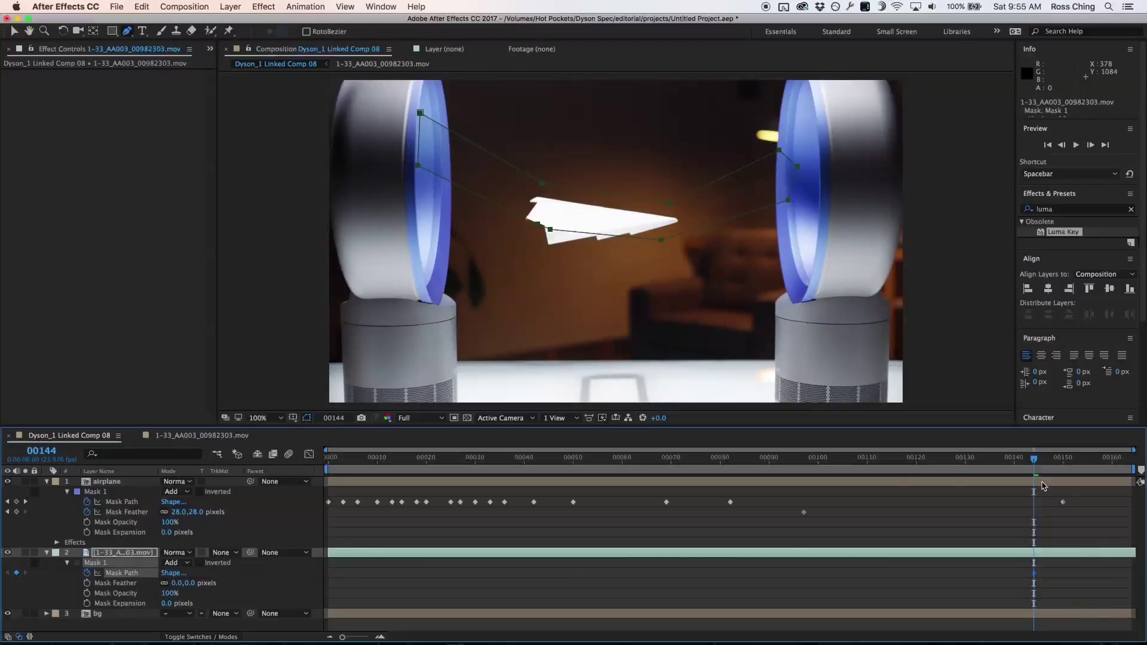
Step: At frame 100, reshape the plate's mask, widening its ends into the fans and lowering its lower edge over the airplane
left_click(821, 464)
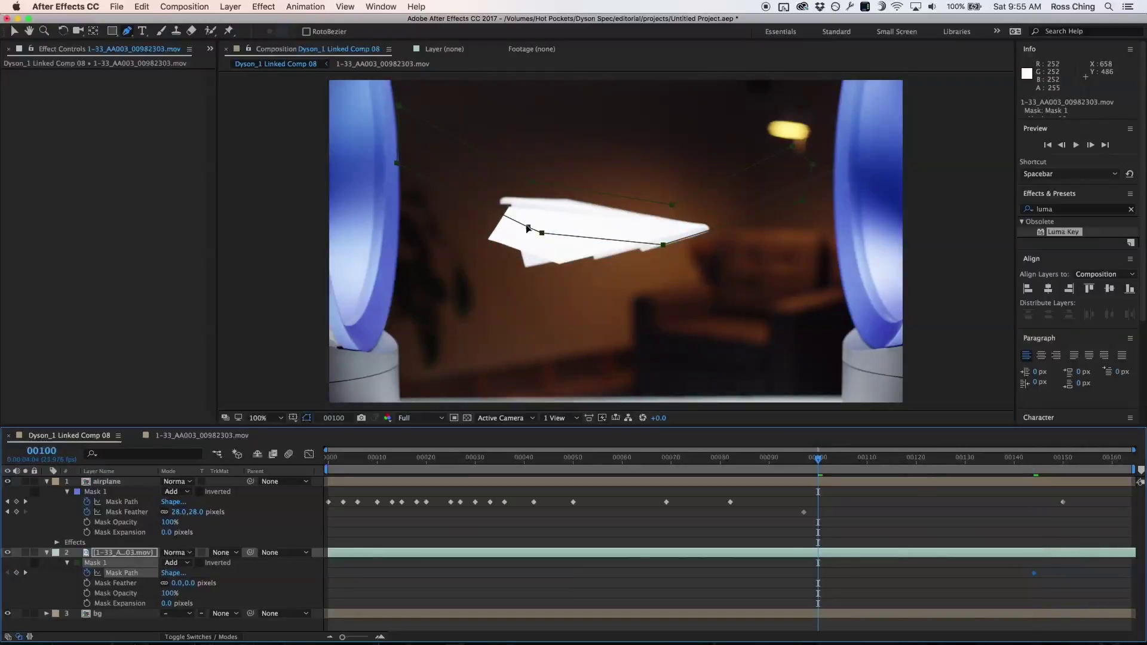
key("v")
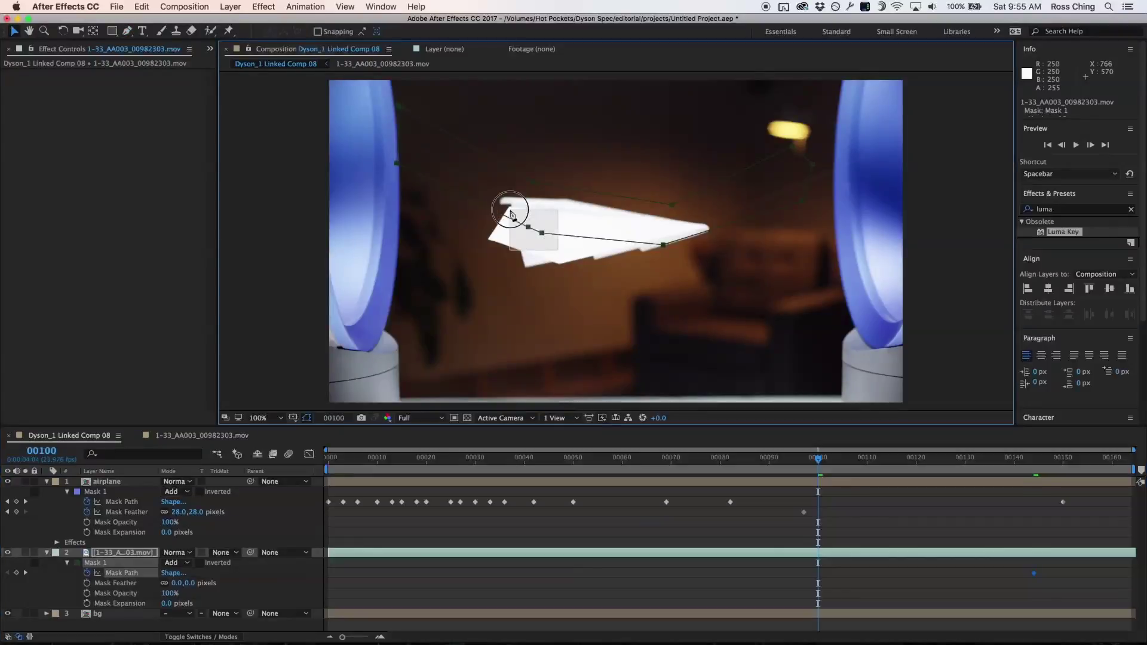
left_click(527, 227)
left_click_drag(529, 228, 504, 239)
left_click_drag(392, 159, 368, 171)
left_click_drag(795, 201, 866, 148)
left_click(664, 247)
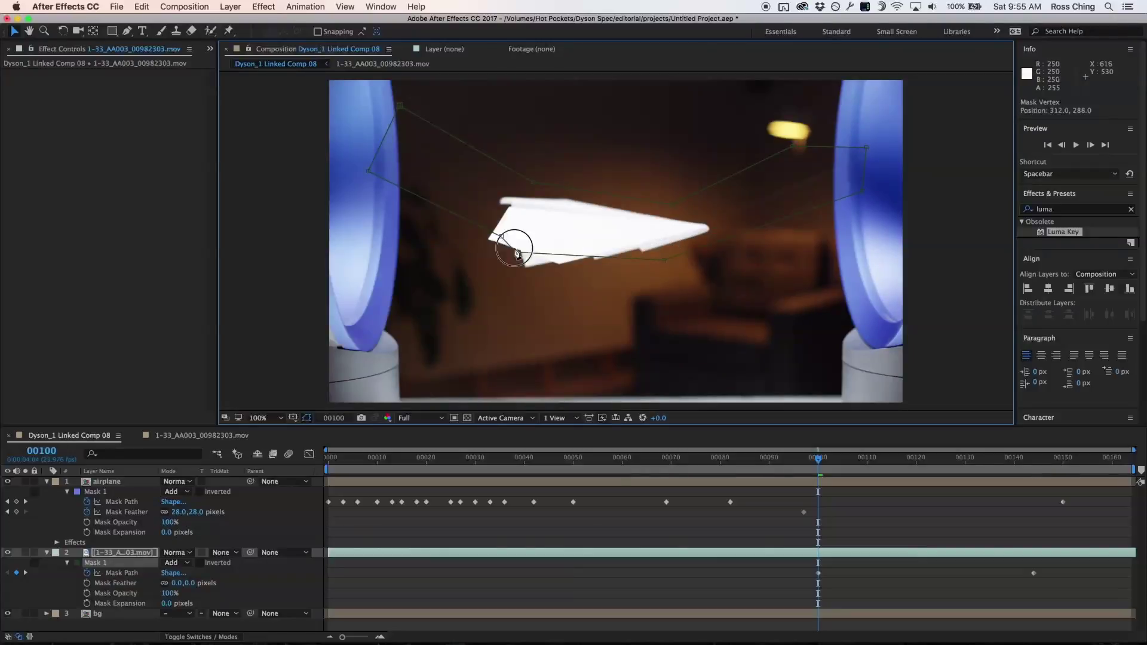
Step: At frame 60, reshape the plate's mask so its ends reach the fans at the frame edges
key("shift+Page_Up")
key("shift+Page_Up")
key("shift+Page_Up")
key("shift+Page_Up")
left_click_drag(359, 169, 344, 93)
left_click(901, 202)
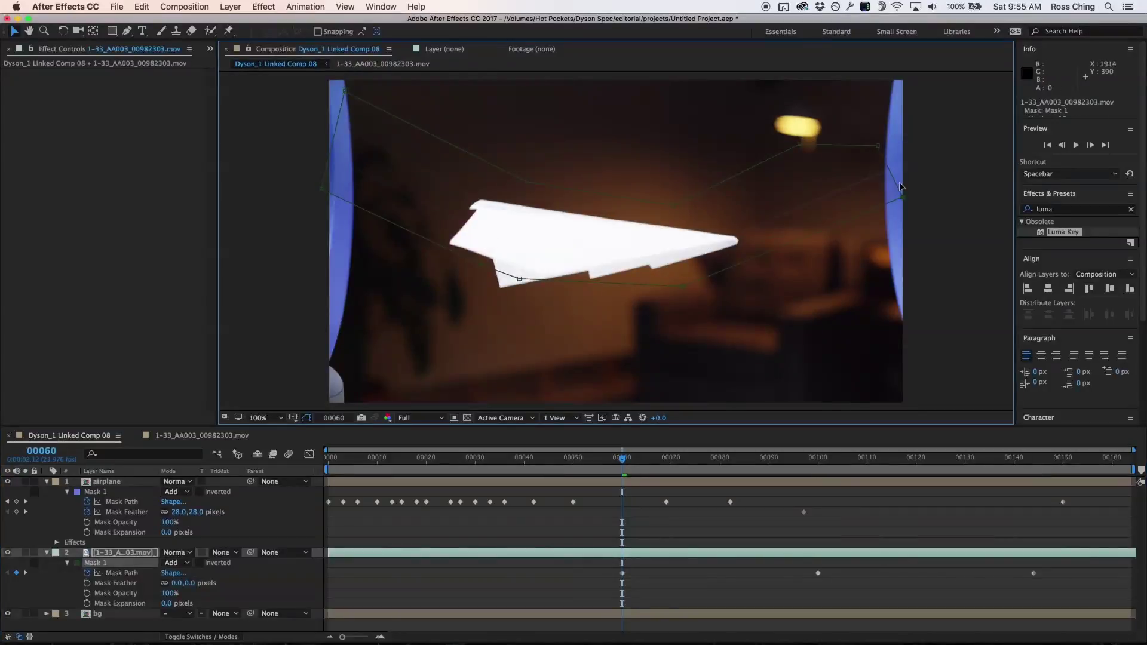
Step: Near frame 30, extend the plate's mask past the image edge to cover the wire area
key("shift+Page_Up")
key("shift+Page_Up")
key("shift+Page_Up")
left_click(307, 82)
Step: At frame 0, raise the plate's whole mask to follow the higher airplane
key("shift+Page_Up")
key("shift+Page_Up")
key("shift+Page_Up")
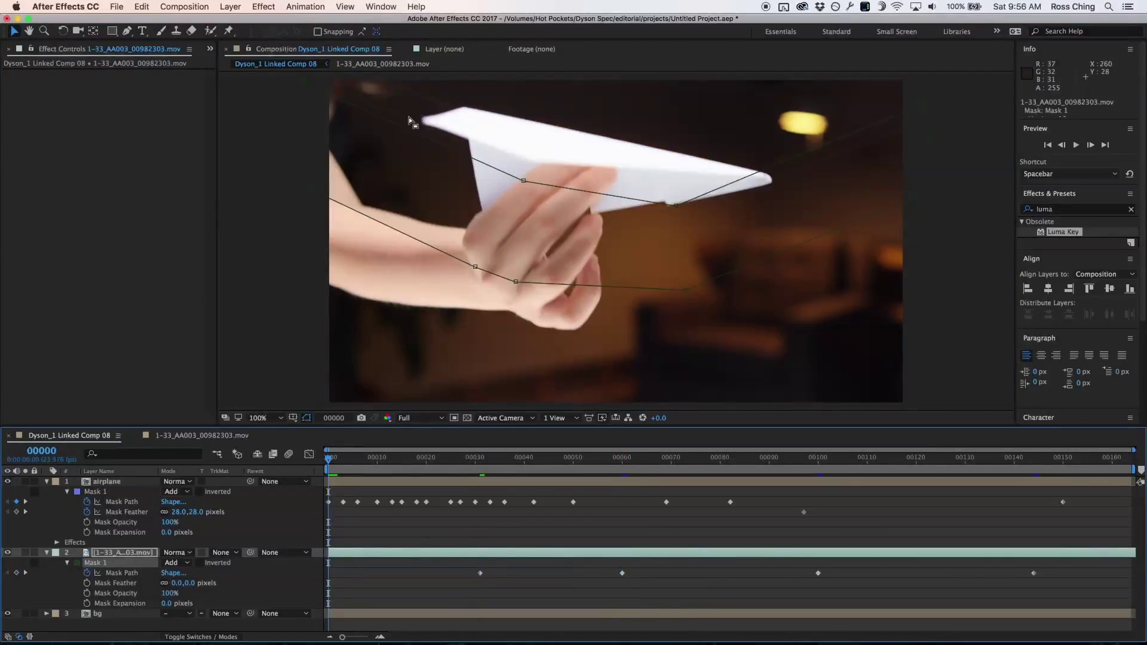
left_click(515, 281)
left_click_drag(514, 281, 519, 223)
Step: Reposition the plate's mask over the airplane's wire area at frames 13 and 21
left_click(393, 458)
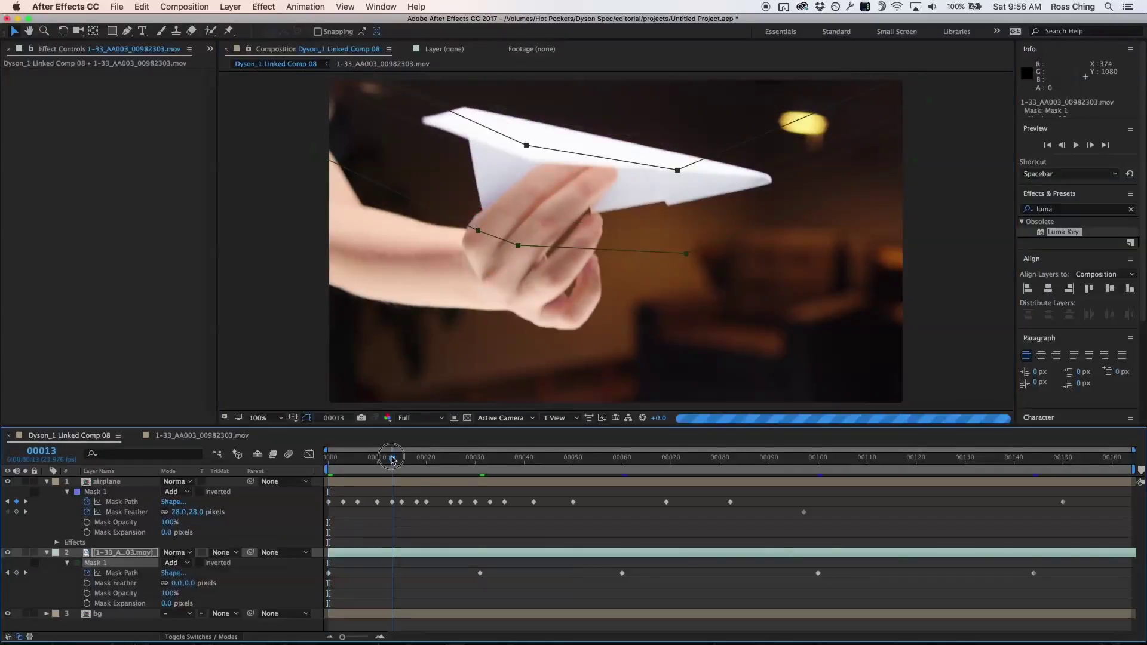
left_click_drag(685, 255, 679, 297)
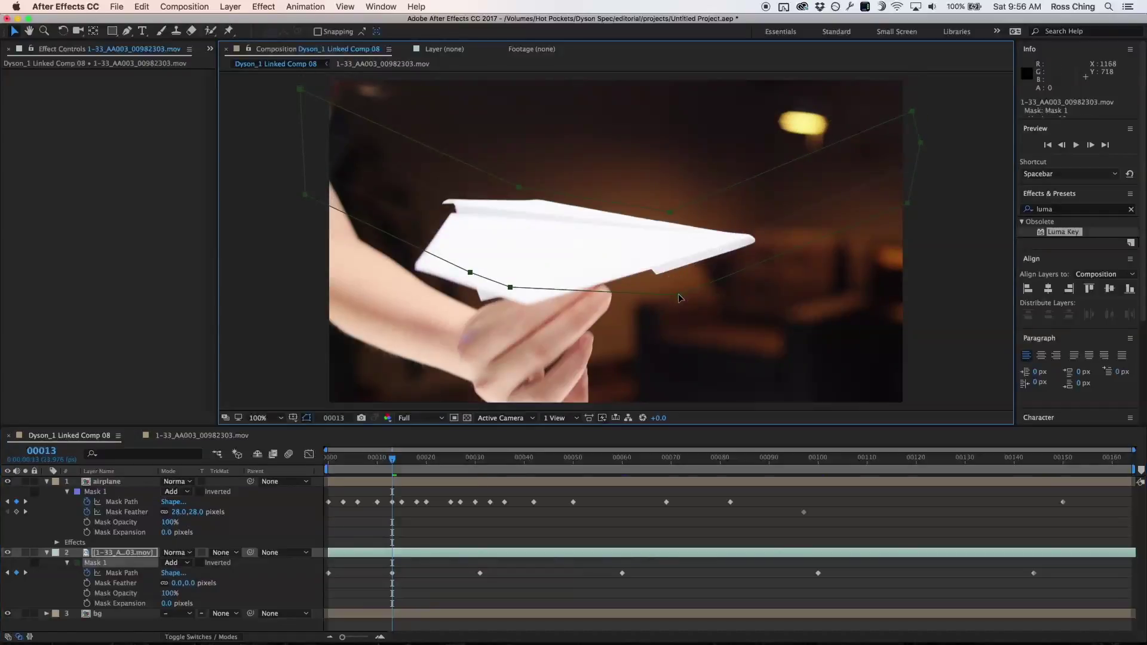
left_click(431, 460)
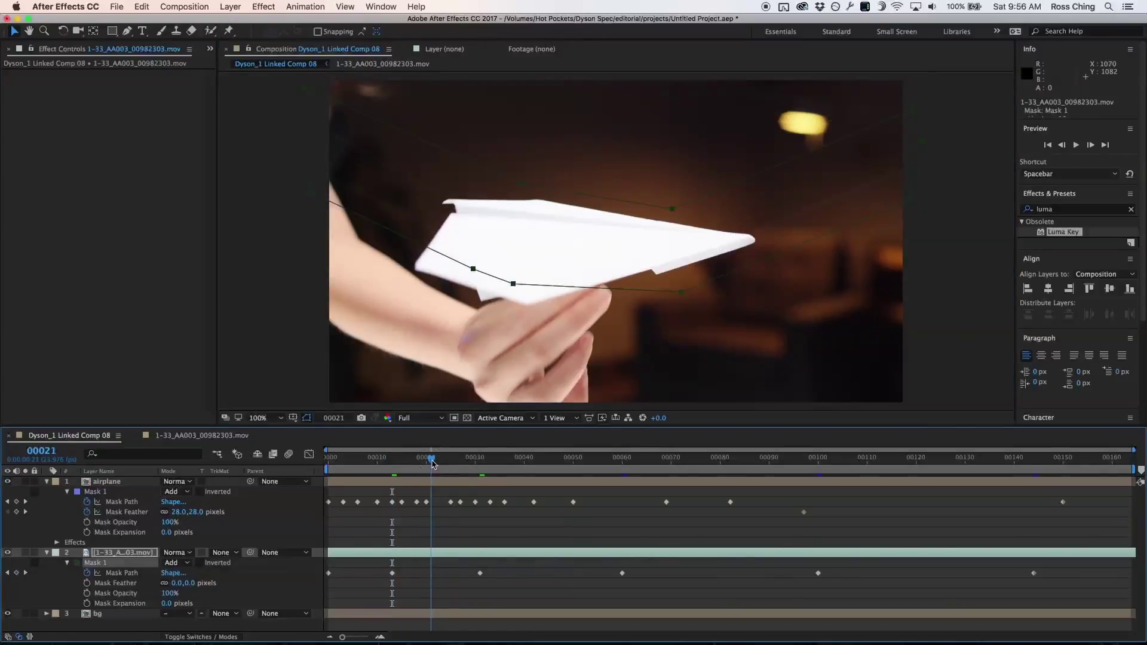
left_click_drag(512, 262, 513, 274)
Step: At frame 162, set the background plate's Opacity back to 100% and deselect the layer
left_click(1122, 460)
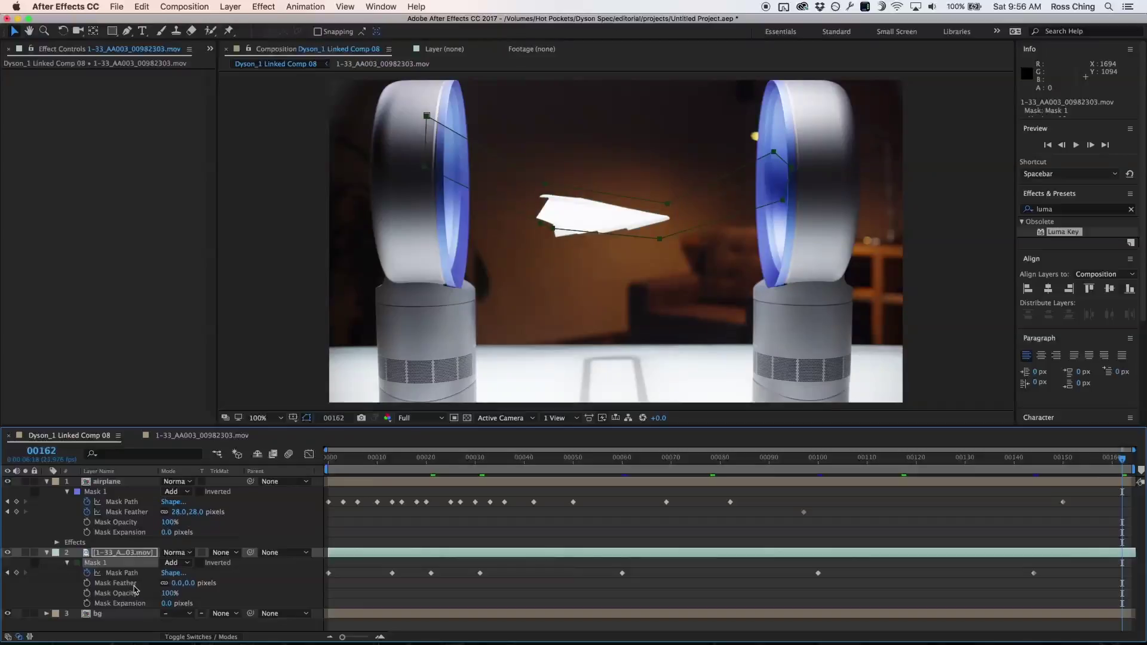
left_click(170, 553)
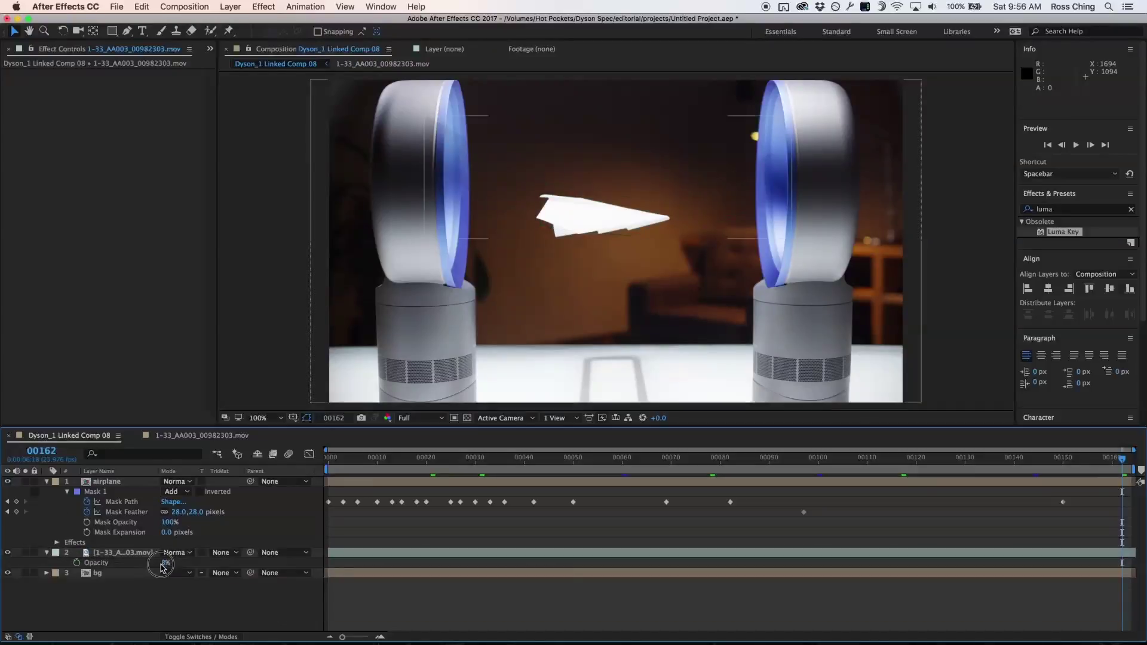
key("t")
left_click_drag(165, 566, 295, 568)
left_click(285, 609)
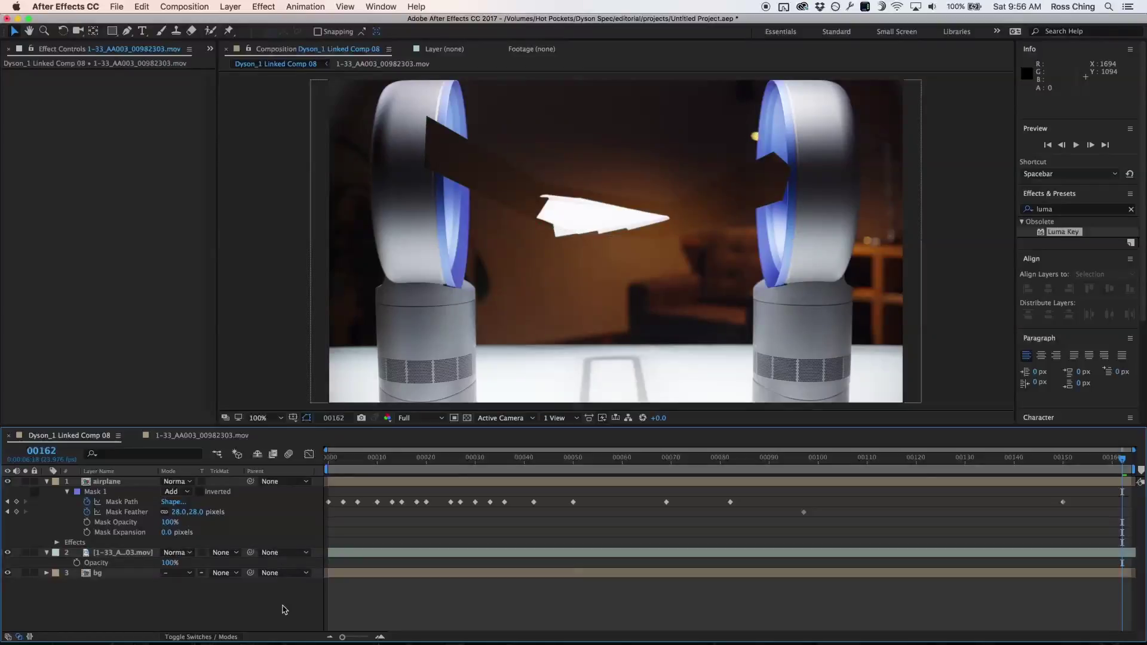
Step: Set the plate's Mask Feather to 83 pixels and hide the mask outlines in the viewer
left_click(123, 553)
key("m")
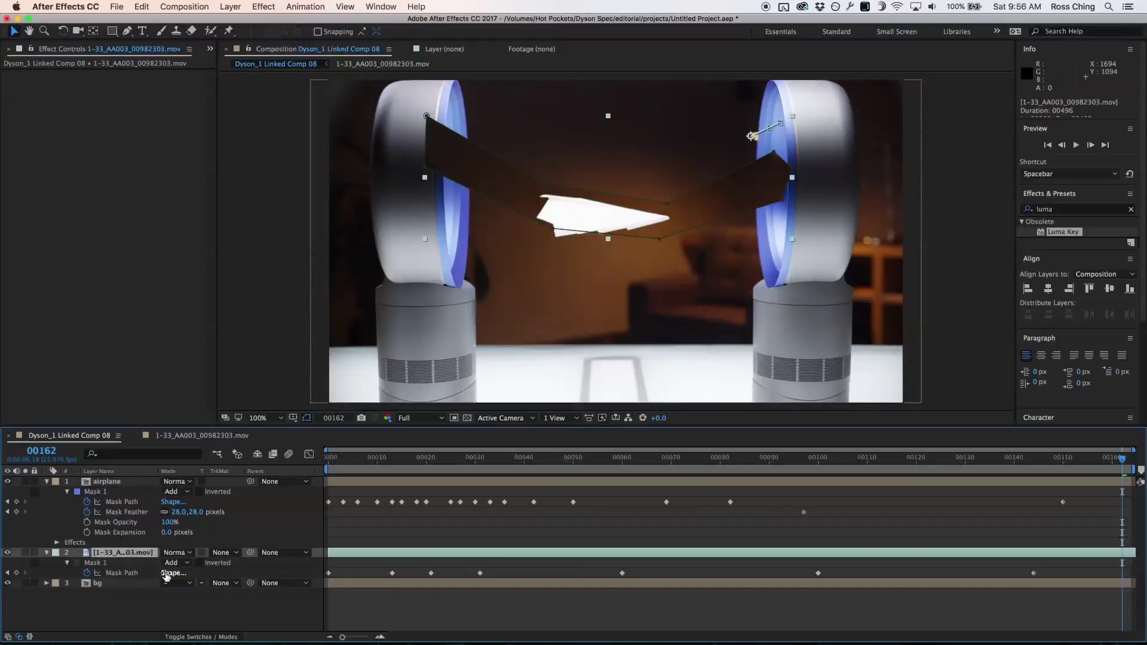
key("m")
key("m")
left_click_drag(179, 584, 227, 584)
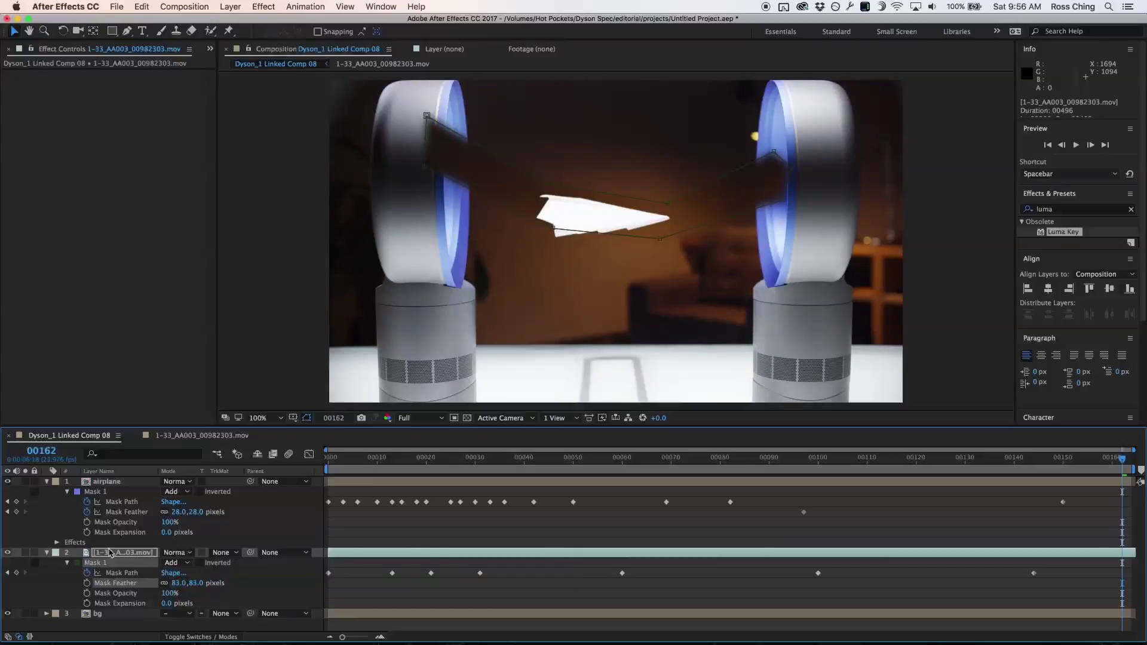
left_click(307, 417)
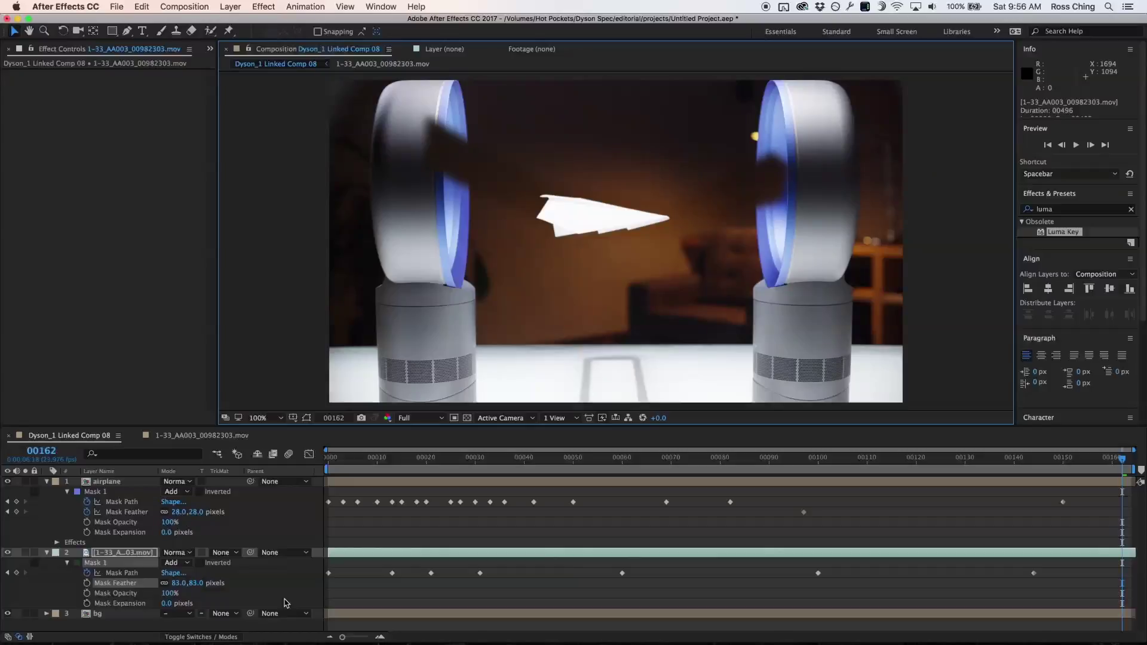
Step: Duplicate the bg layer and rename the copy fans
left_click(102, 615)
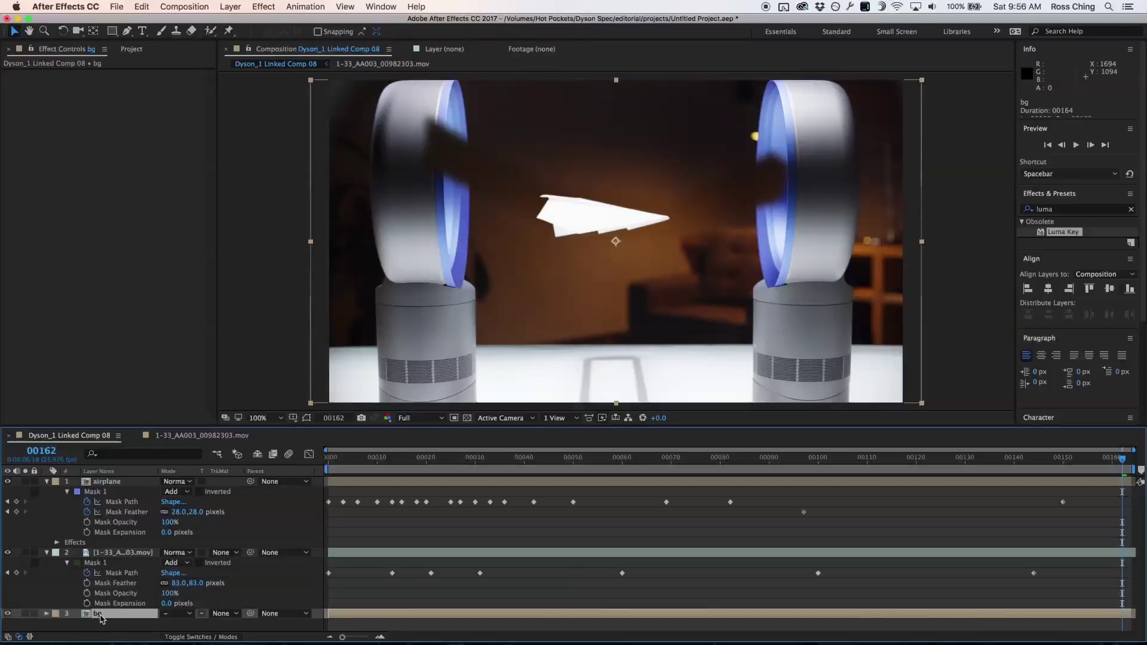
key("super+d")
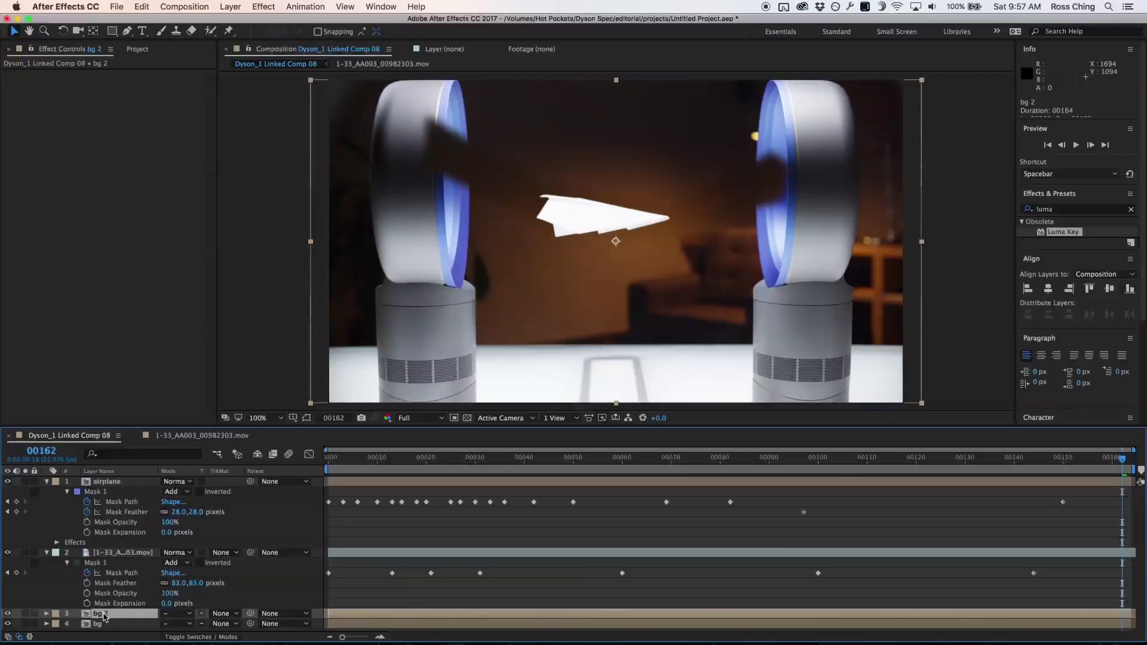
key("Return")
type("fan")
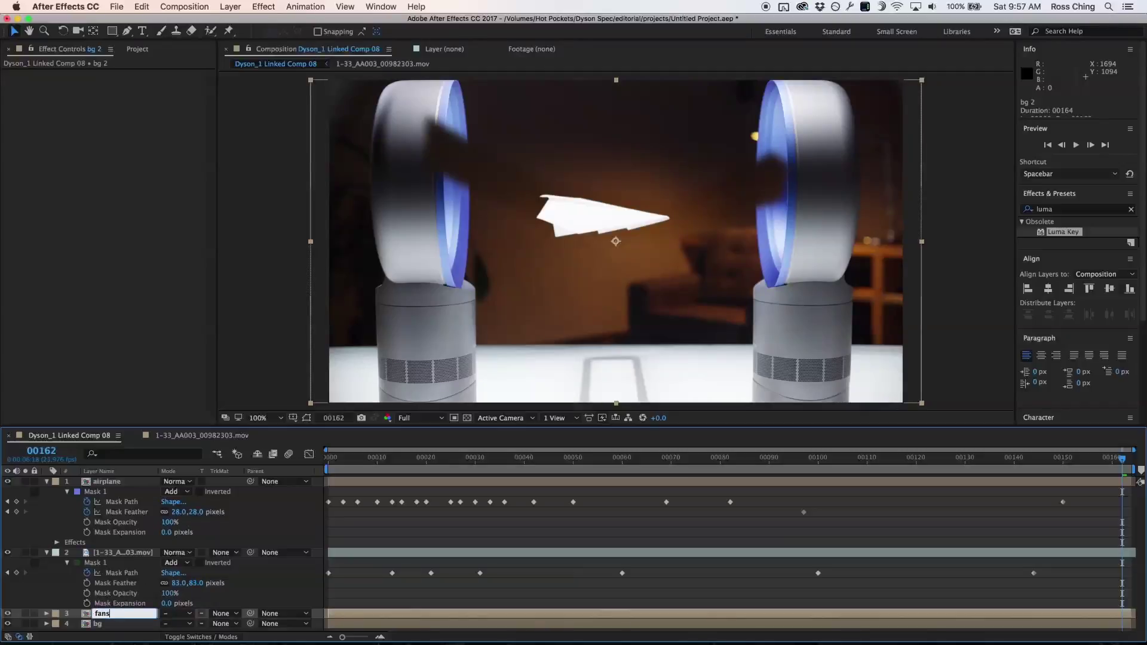
type("s")
key("Return")
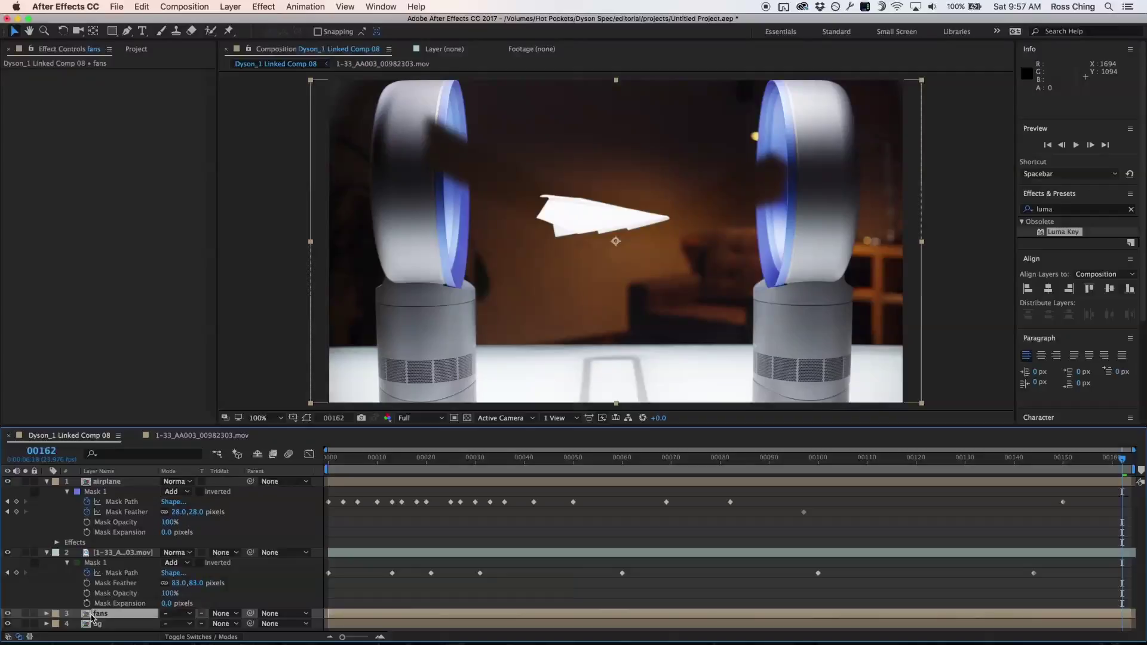
Step: Place the fans layer directly above the masked background plate and solo it
left_click_drag(89, 616, 89, 553)
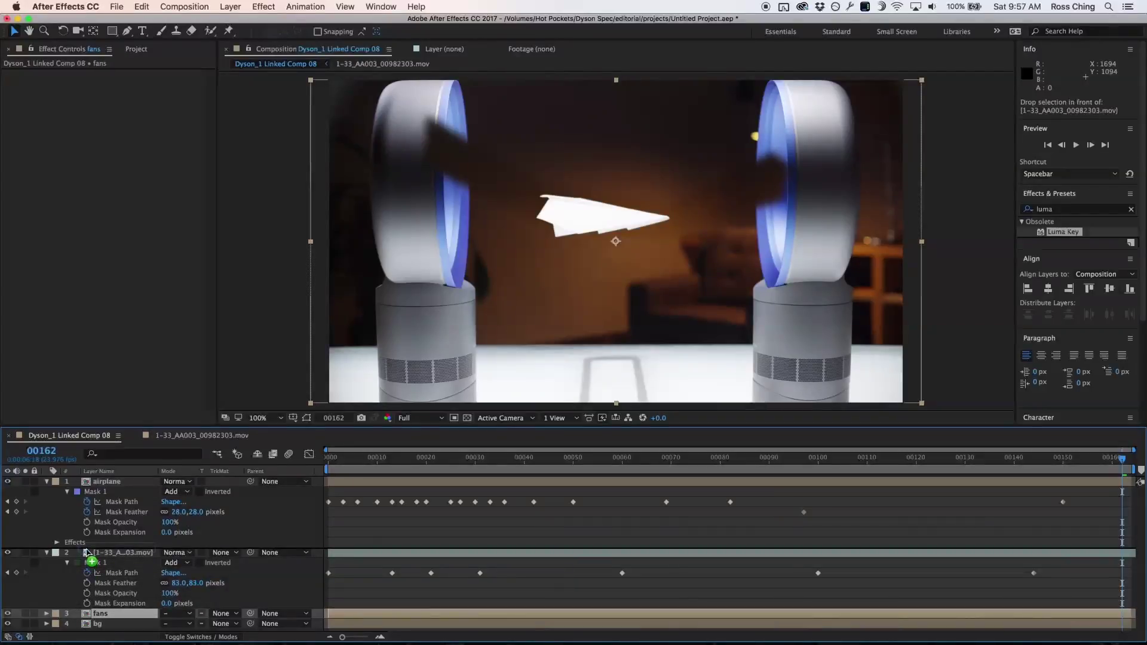
left_click_drag(88, 552, 88, 553)
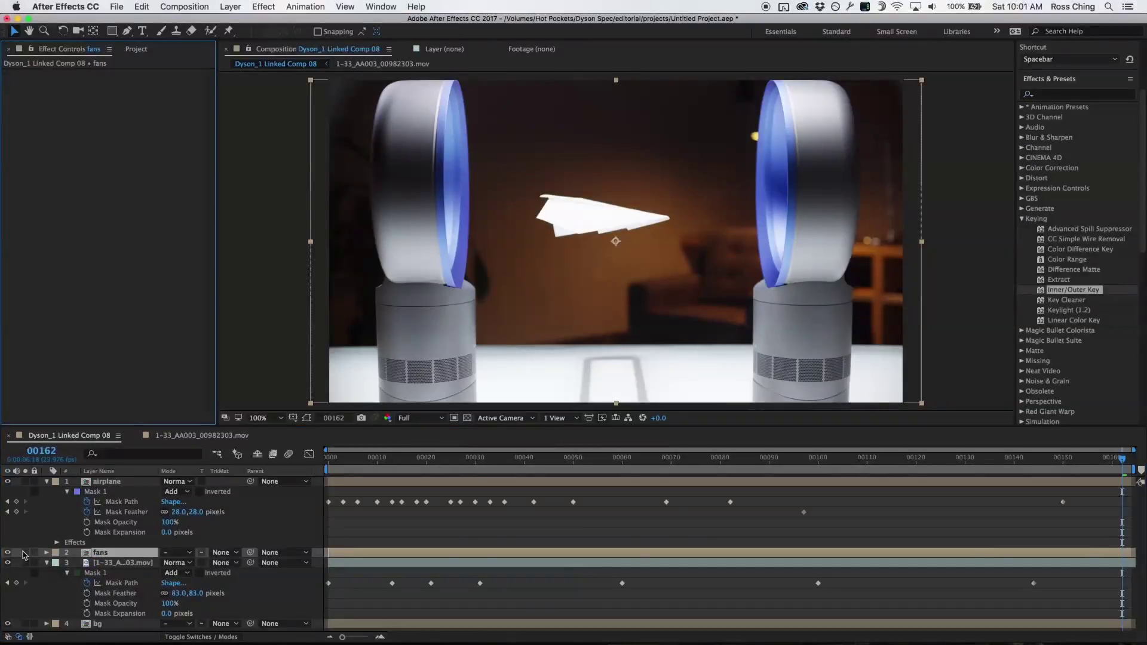
left_click(25, 553)
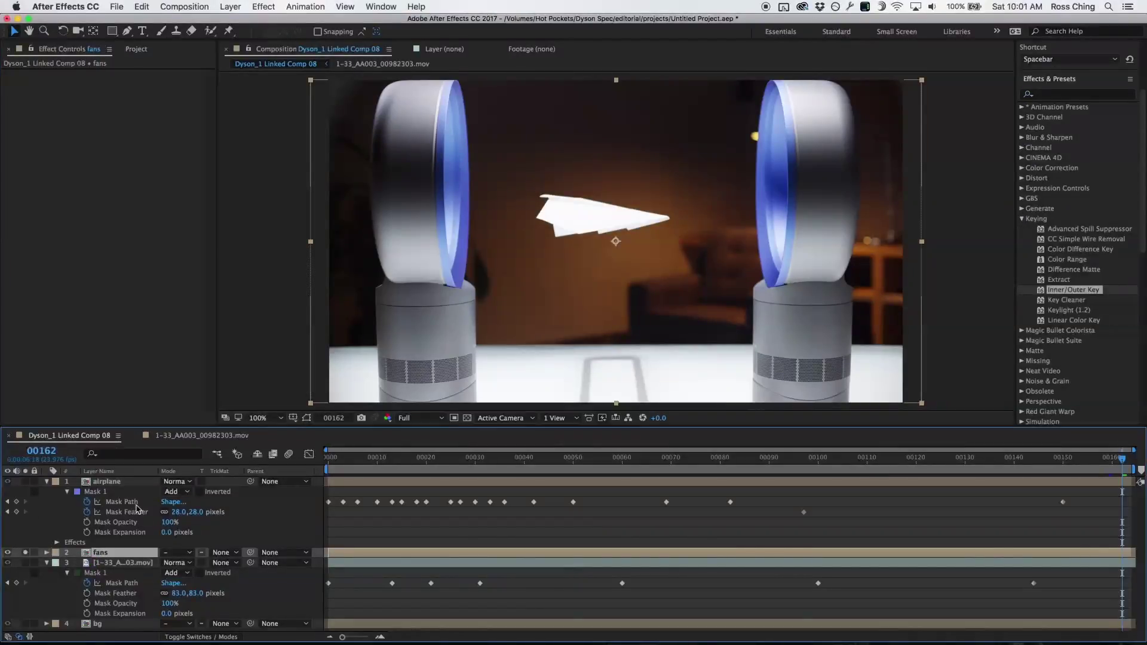
Step: Apply the Luma Key effect to the fans layer and set its Threshold to 42
left_click(1053, 95)
type("luma")
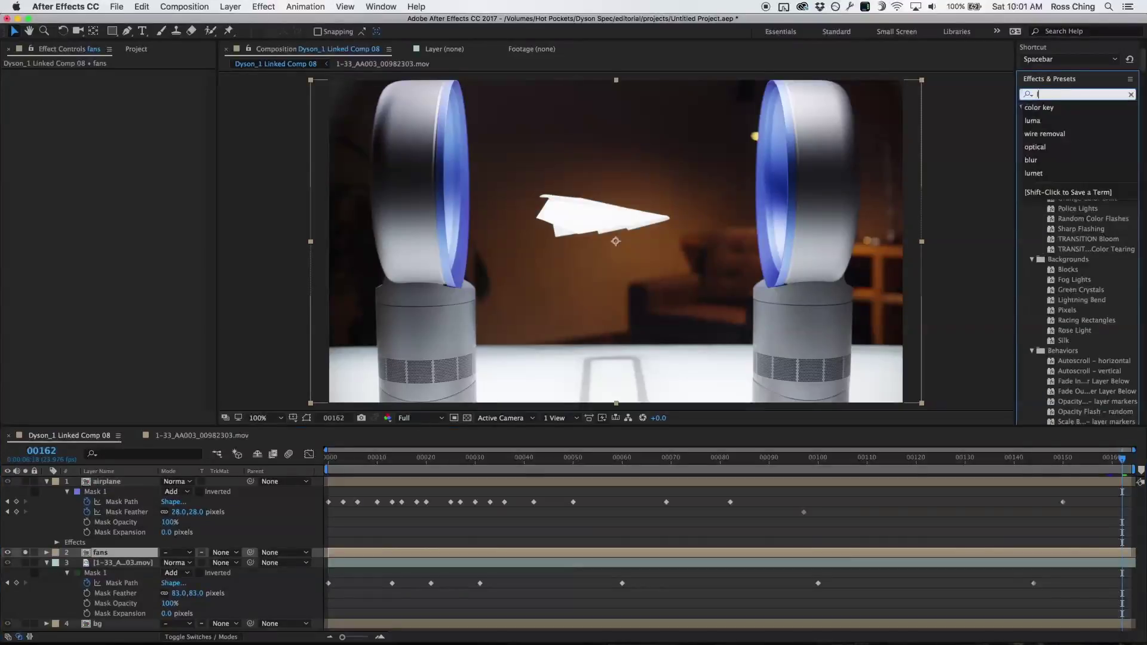
left_click_drag(1046, 119, 126, 137)
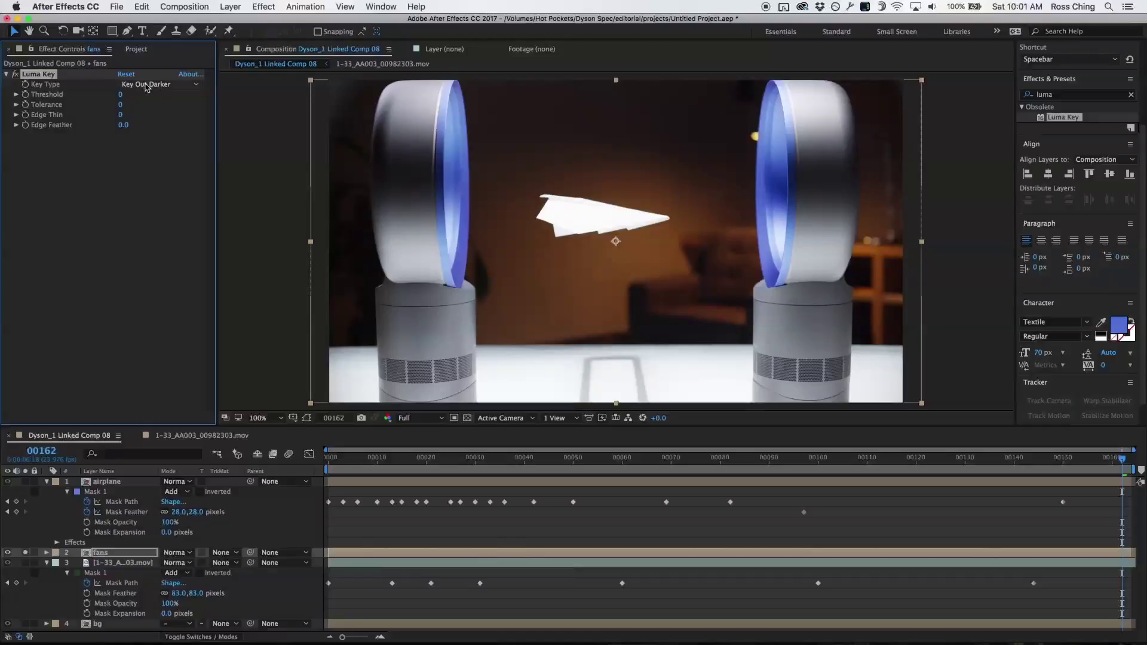
left_click_drag(124, 94, 143, 94)
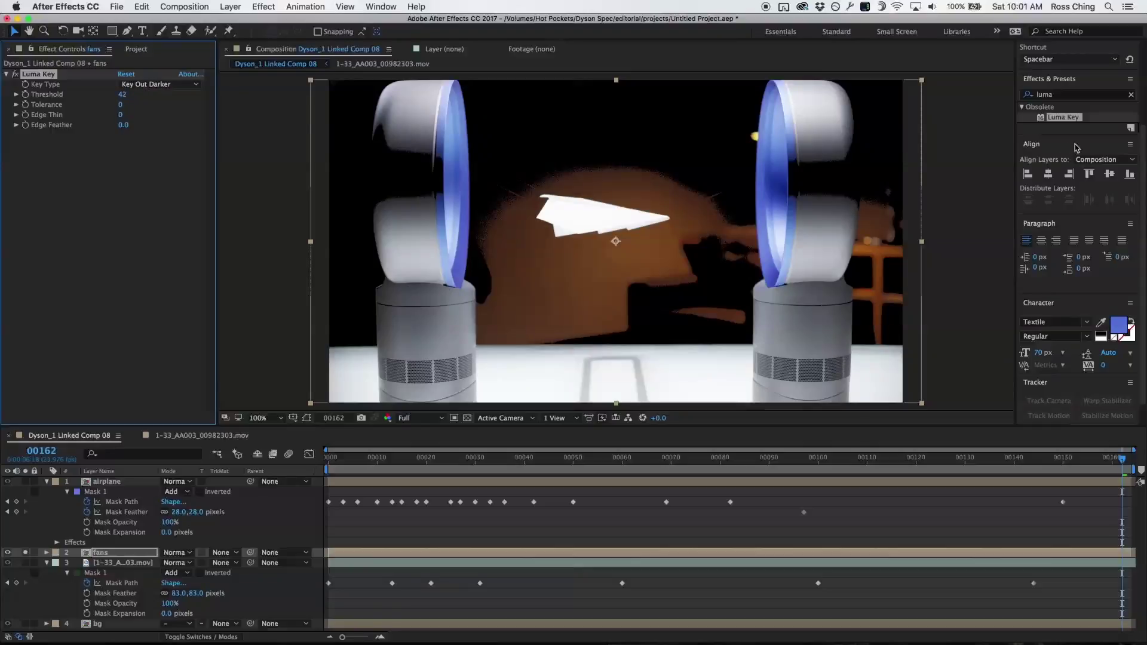
Step: Apply Color Key to the fans layer, sample the brown background beside the airplane as Key Color, and set Color Tolerance to 33
left_click(1074, 92)
type("color")
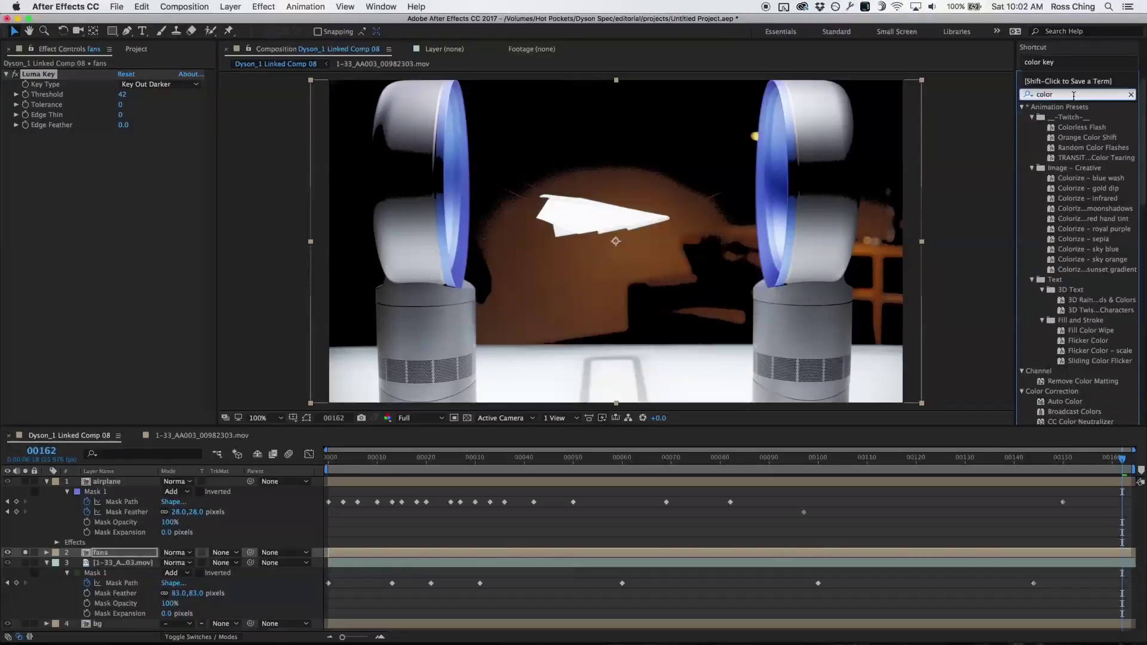
type(" k")
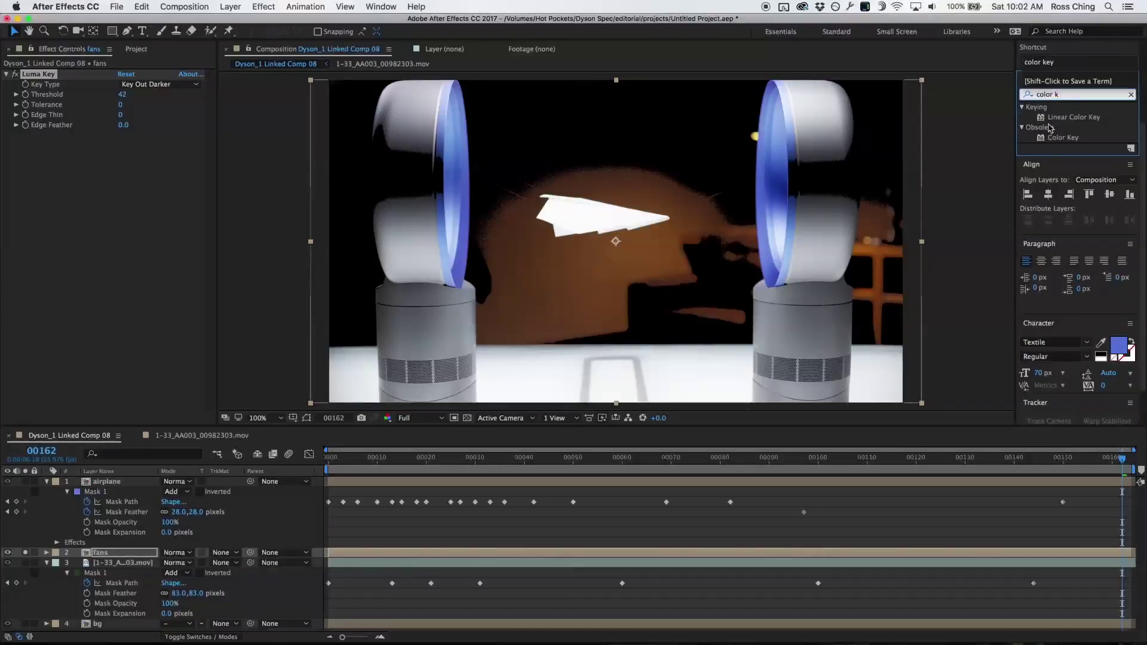
left_click_drag(1044, 139, 621, 179)
left_click(139, 145)
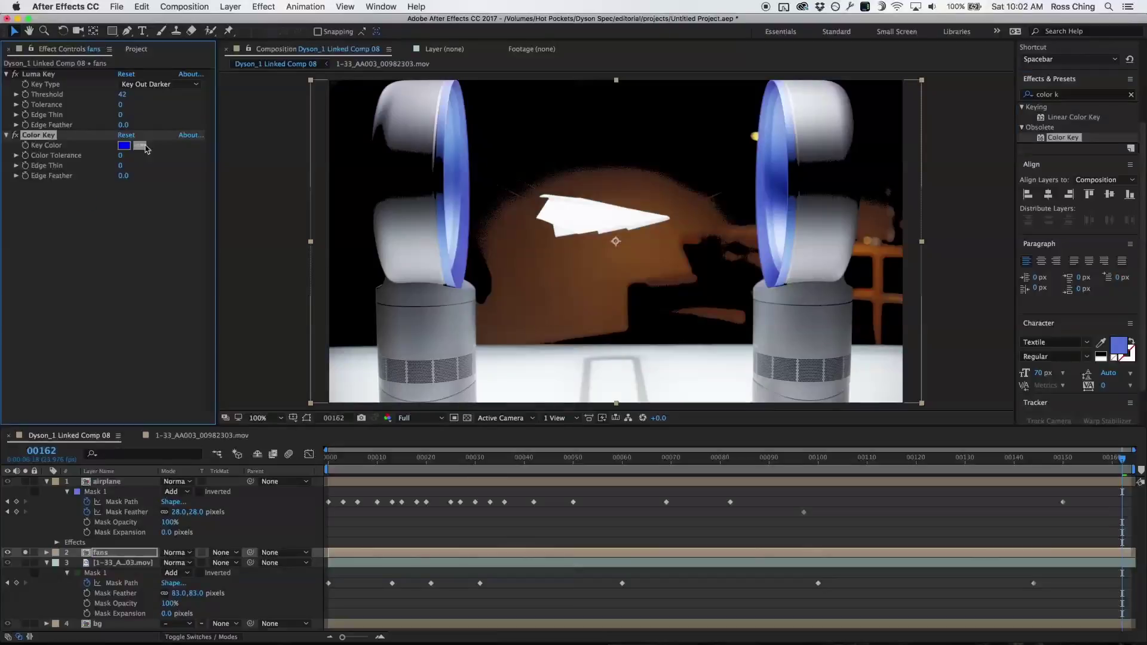
left_click(644, 194)
left_click(125, 160)
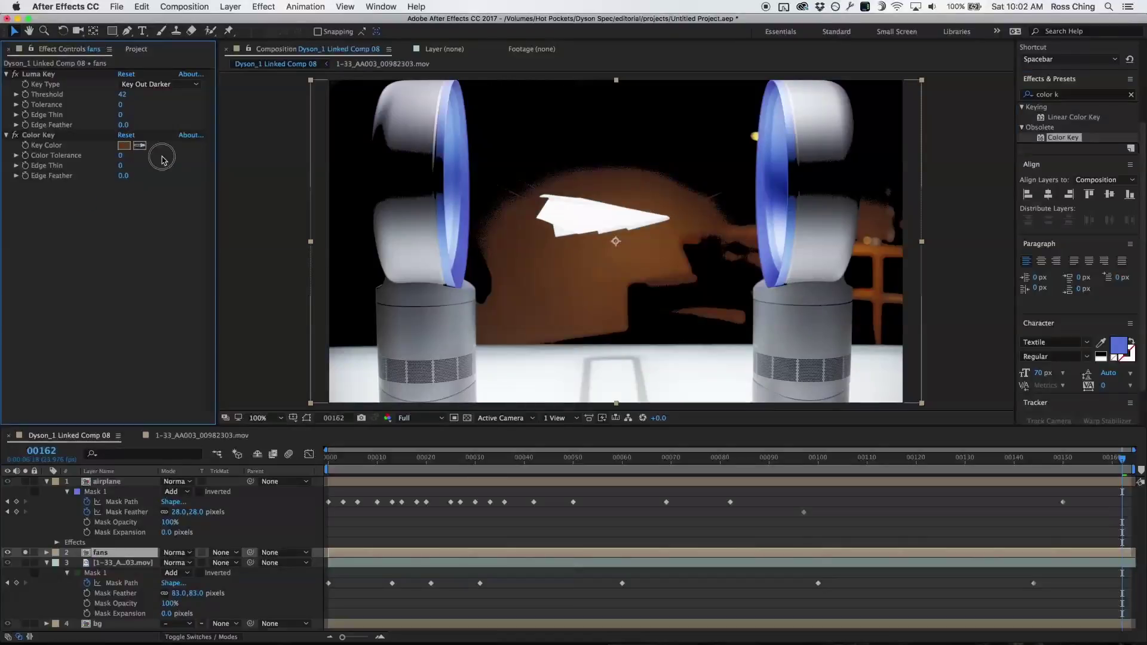
left_click_drag(122, 156, 140, 160)
Step: Duplicate the Color Key effect and sample the remaining darker brown behind the airplane as the copy's Key Color
left_click(45, 135)
key("super+d")
left_click(139, 196)
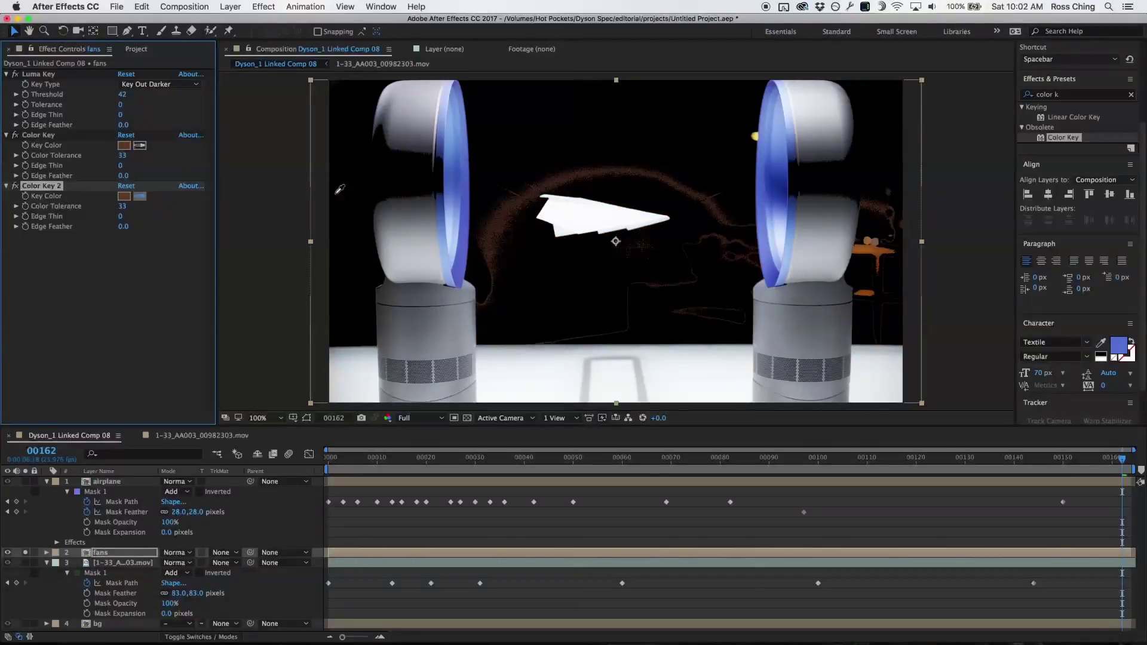
left_click(517, 198)
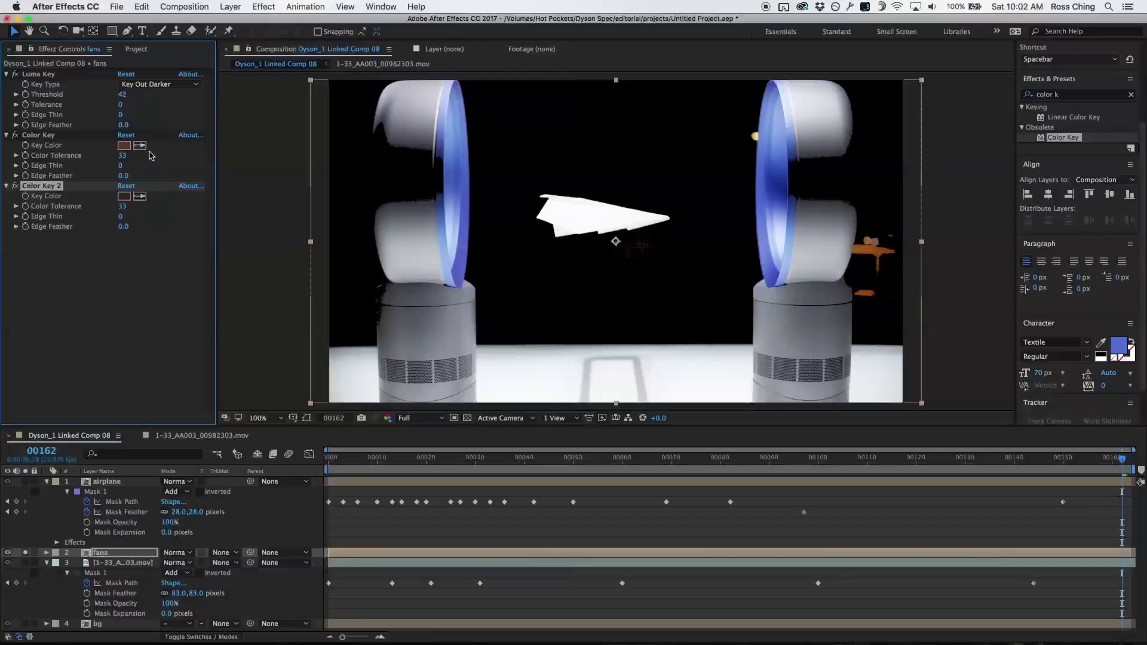
Step: Set Edge Feather to 4.1 on Color Key 2, 5.0 on Color Key and 17.7 on Luma Key, and unsolo fans
left_click_drag(124, 227, 159, 227)
left_click_drag(122, 176, 157, 177)
left_click_drag(122, 125, 226, 122)
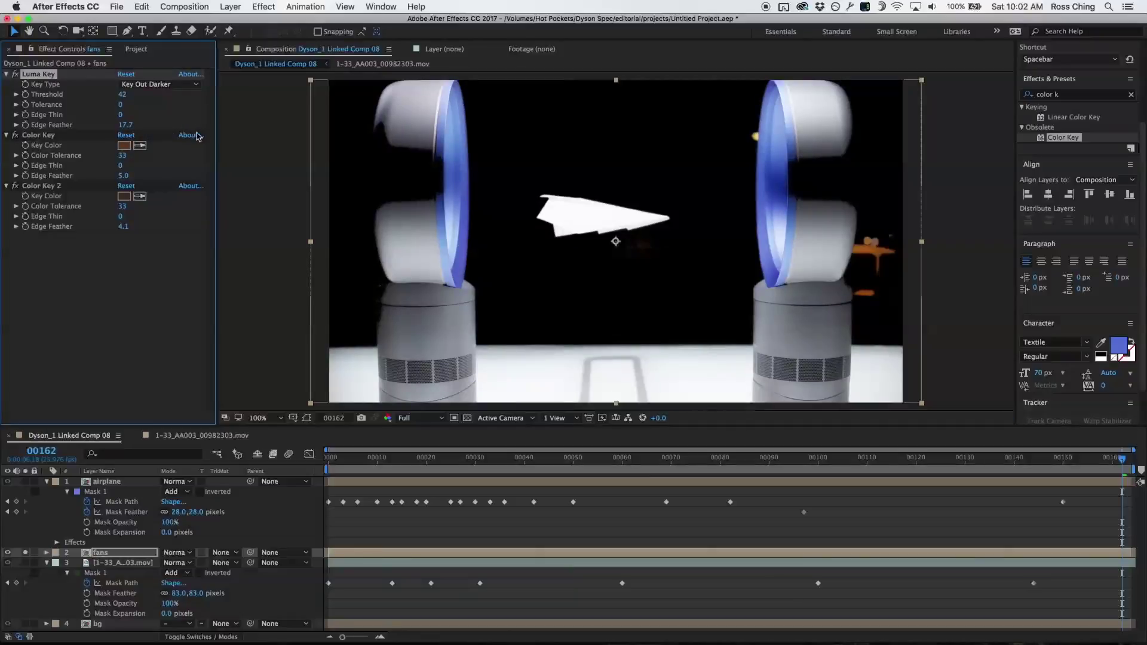
left_click(102, 554)
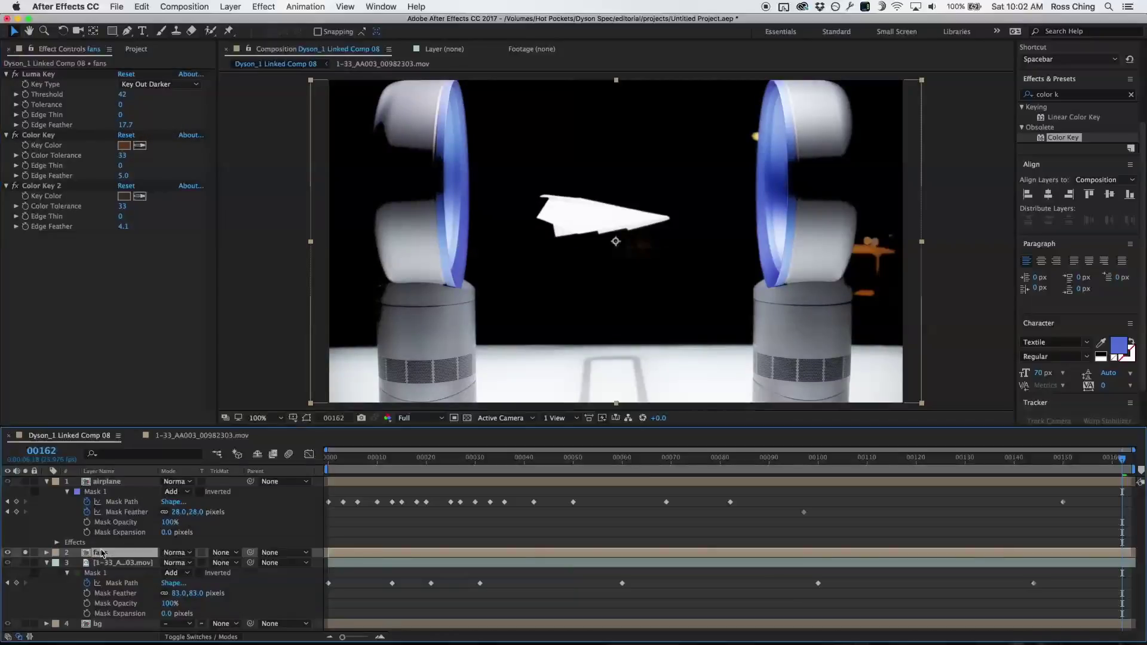
left_click(26, 553)
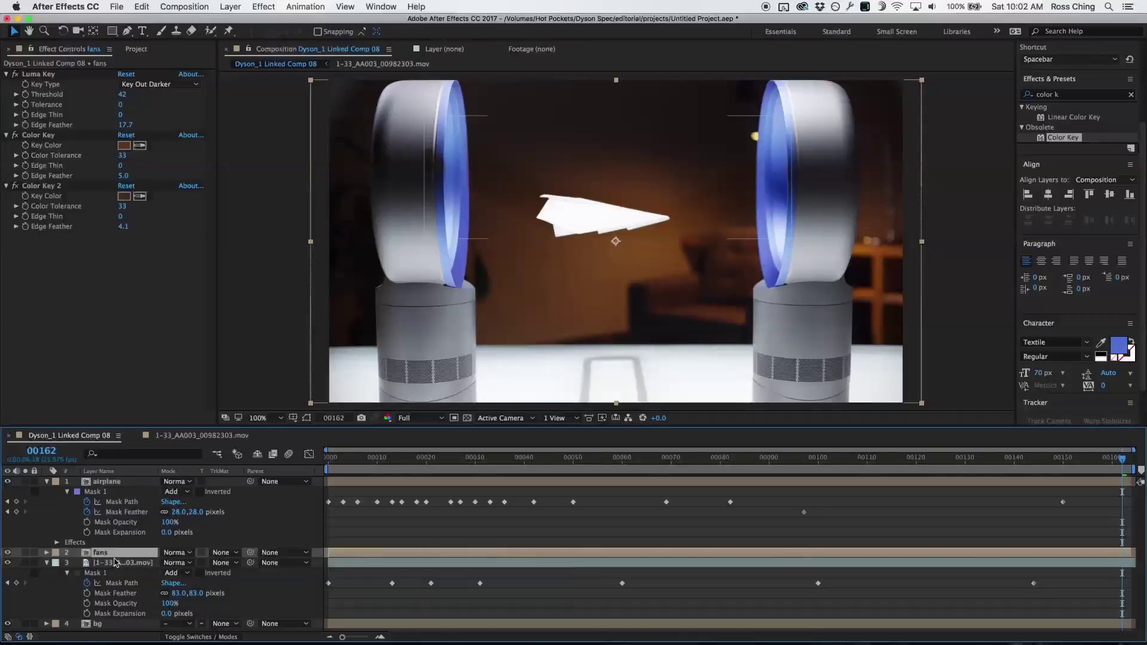
Step: Keyframe the clean plate's Mask 1 at frame 163, pulling its side points inward onto the blue inner rings of both fans
left_click(117, 565)
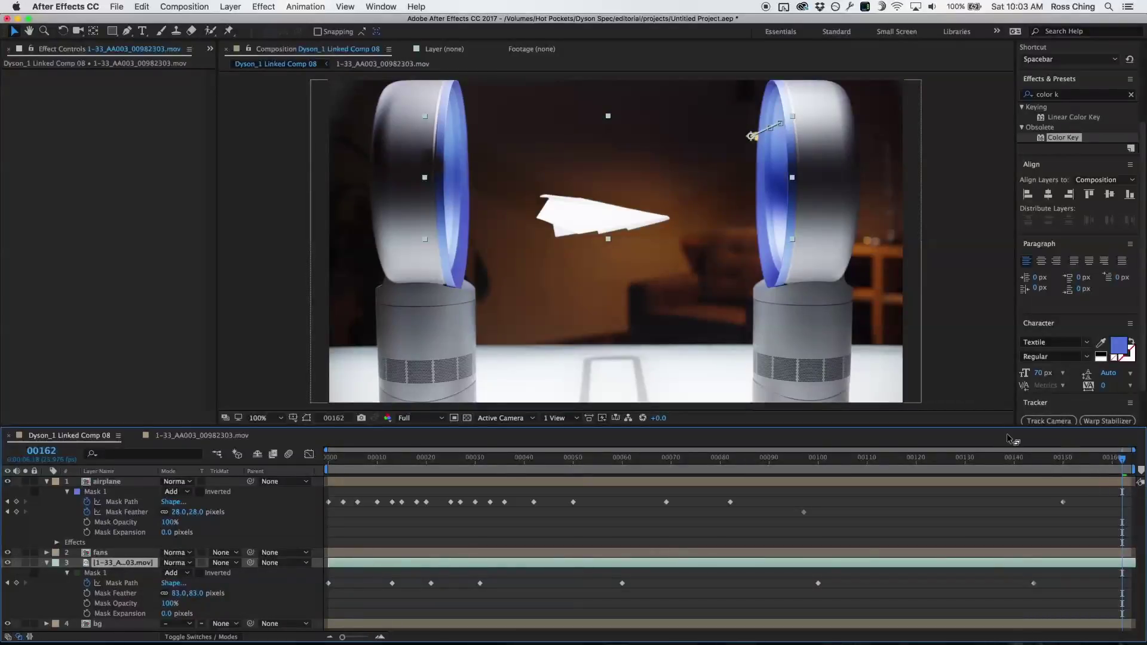
left_click(1127, 461)
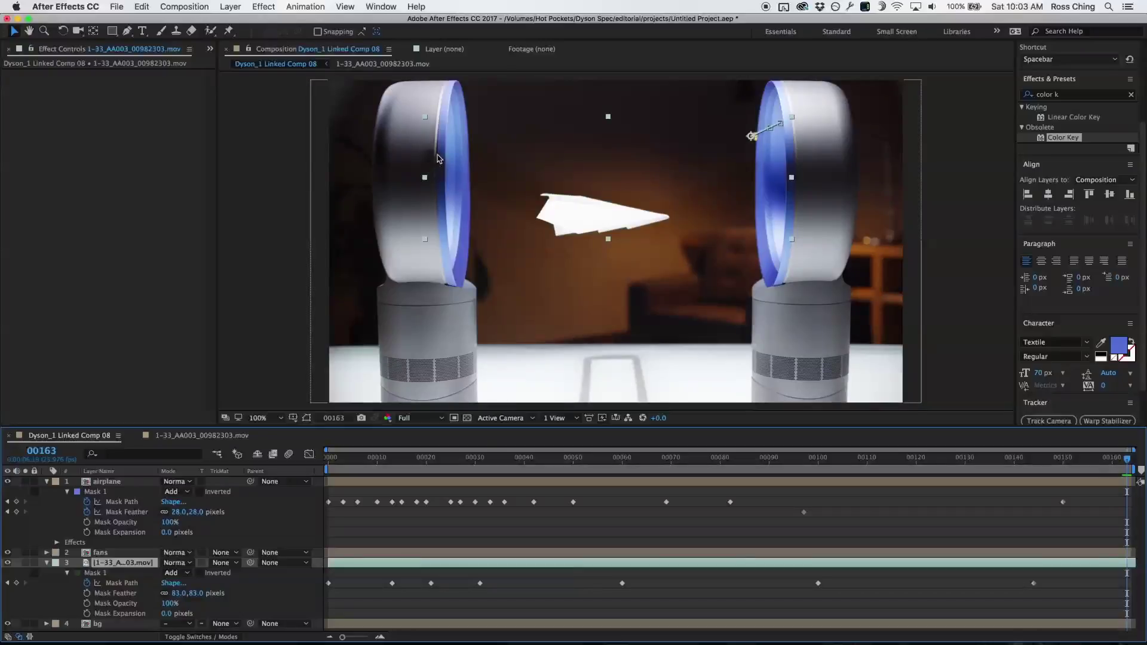
left_click(96, 573)
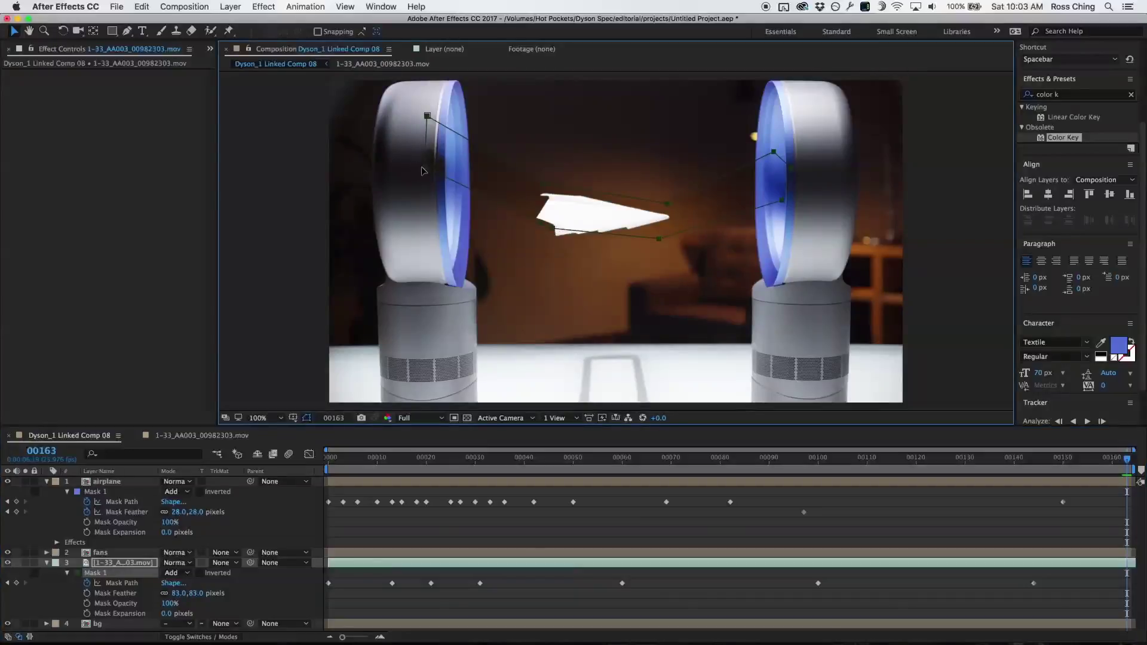
left_click_drag(409, 186, 449, 125)
left_click_drag(788, 171, 783, 171)
left_click(7, 583)
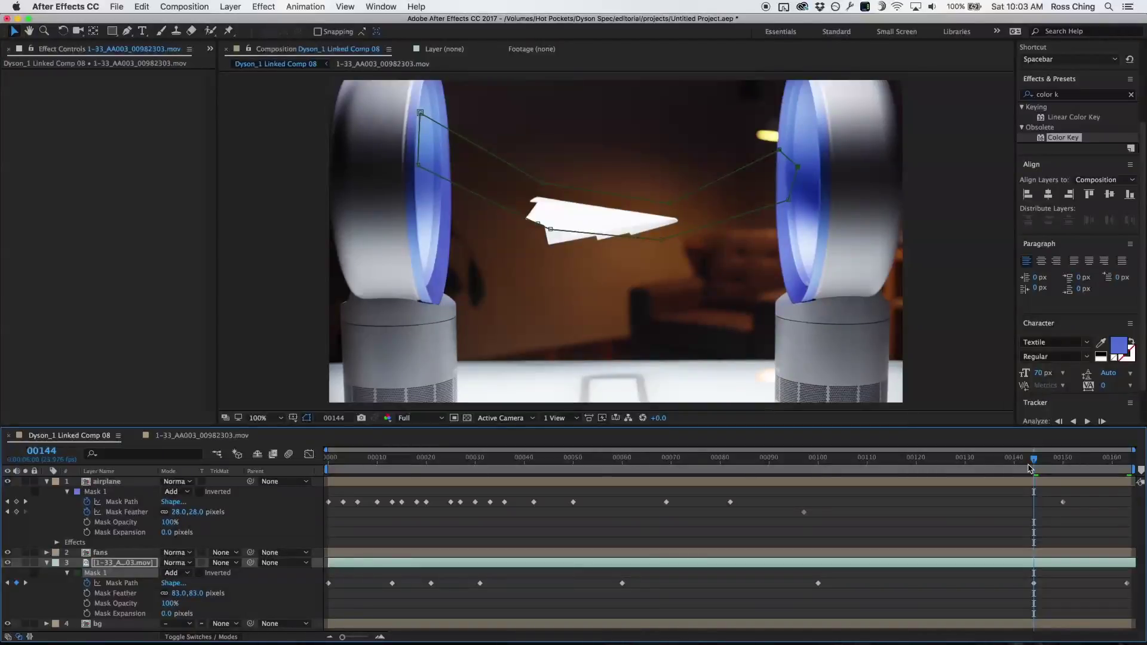
Step: Preview the shot and keyframe the plate's mask at frame 7, lowering its lower-edge points beneath the airplane
key("space")
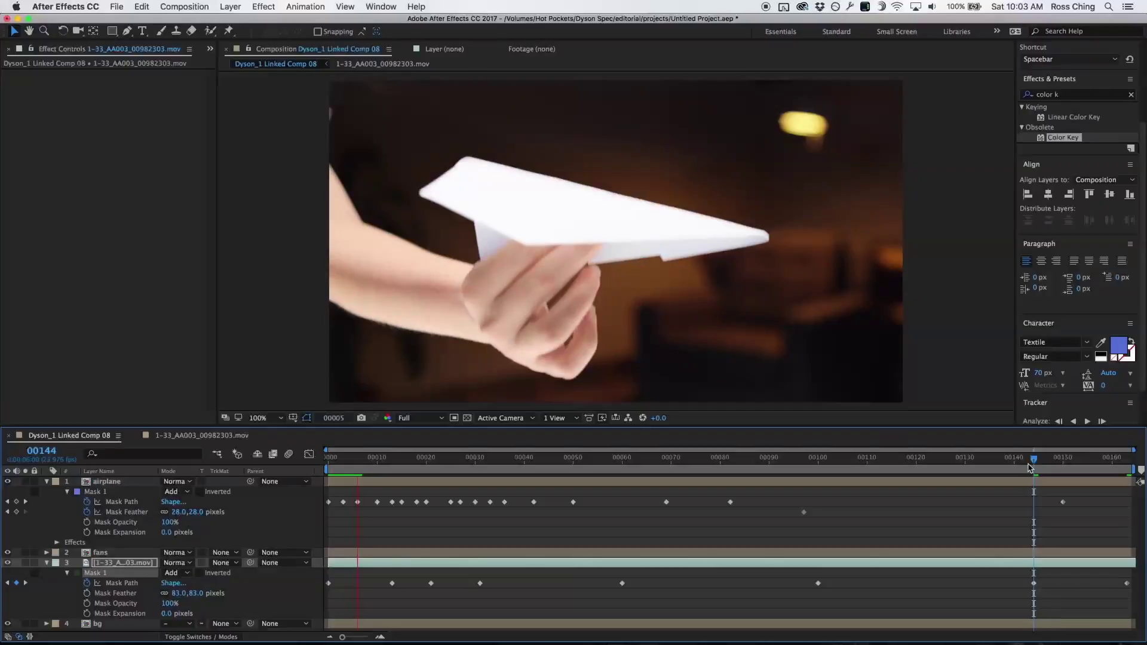
key("space")
key("Page_Up")
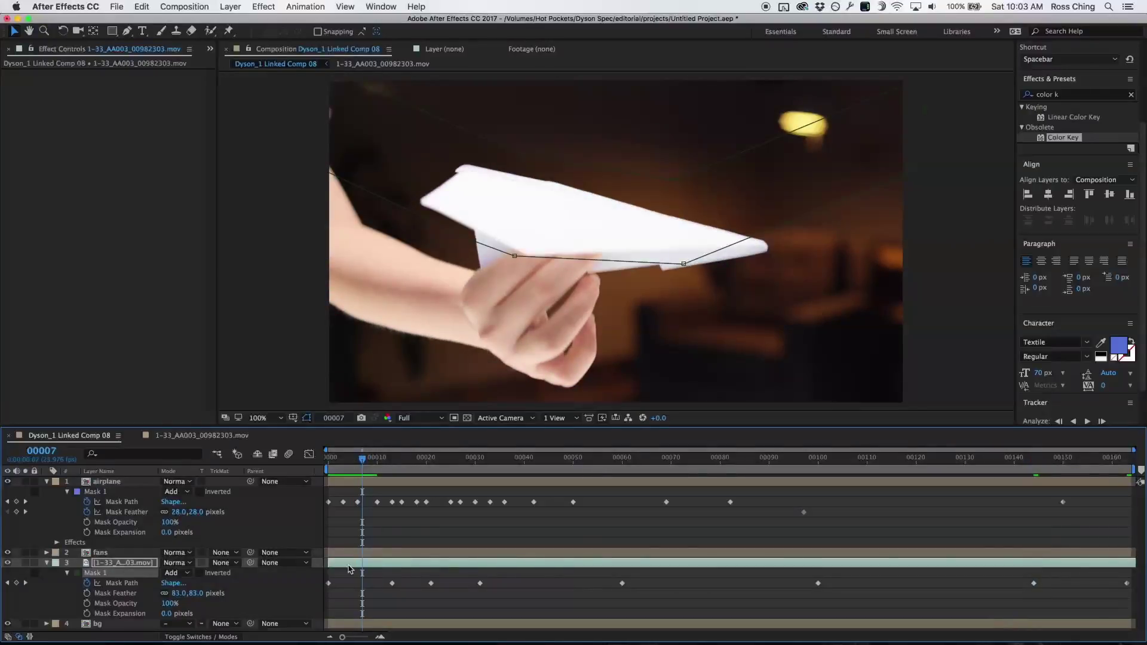
left_click_drag(914, 175, 922, 194)
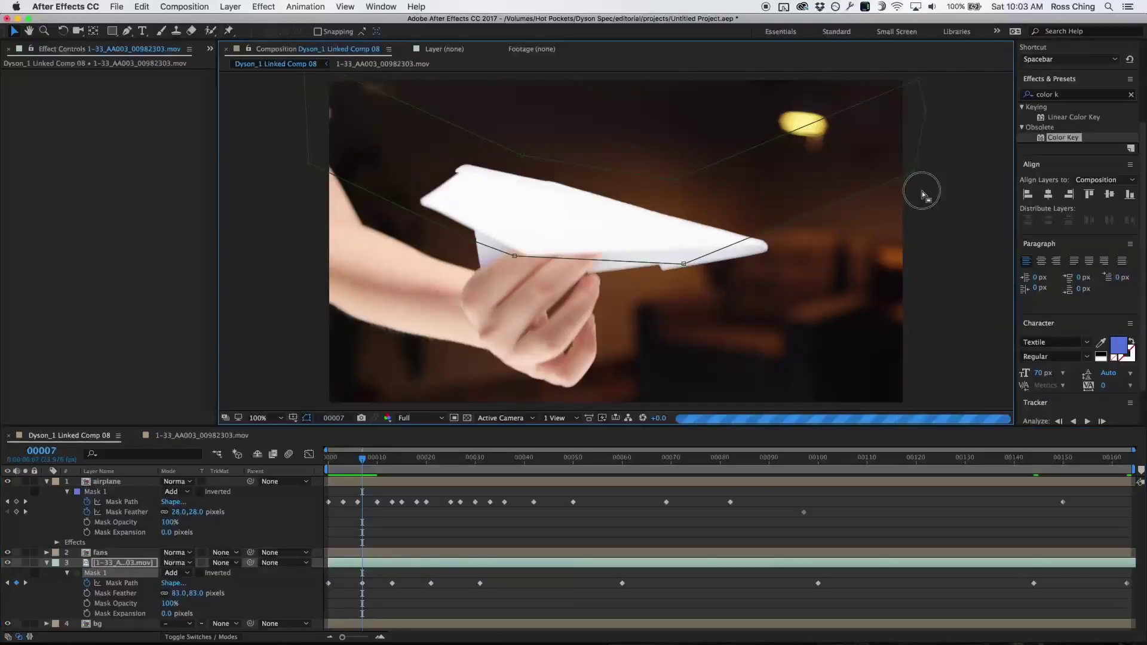
left_click(683, 266)
left_click_drag(684, 270, 692, 288)
Step: Play back the adjusted mask animation to frame 54 and hide the mask outlines in the viewer
key("space")
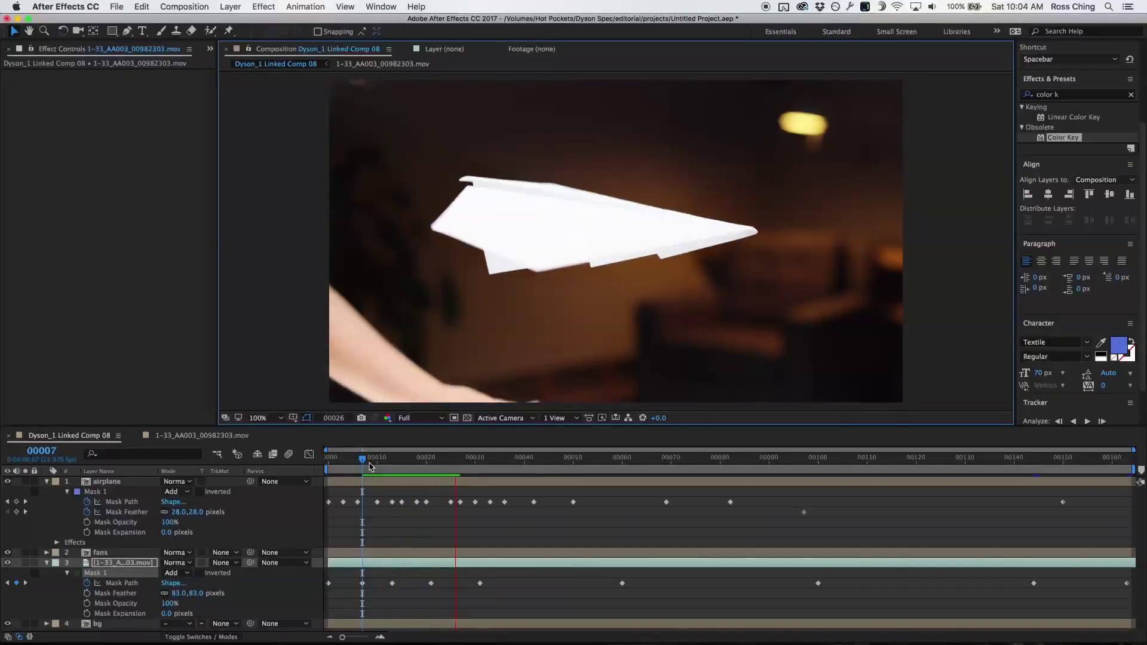
key("space")
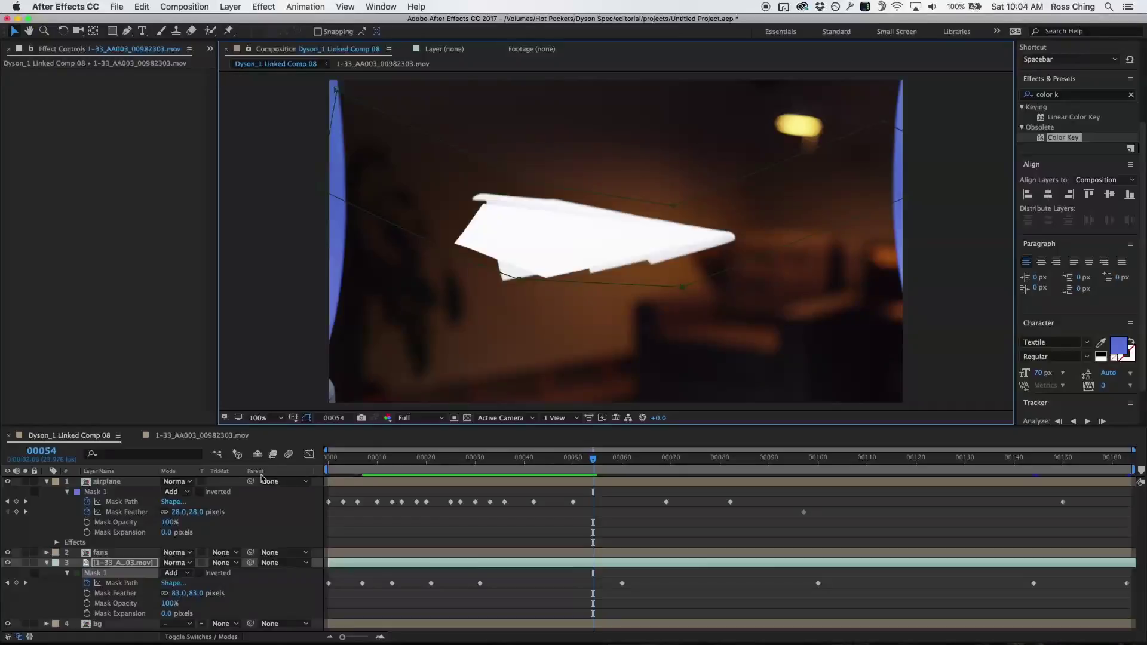
left_click(305, 418)
Step: Apply Brightness & Contrast to the clean plate, start keyframing Brightness and Contrast at frame 54, and set Brightness to 8
left_click(125, 564)
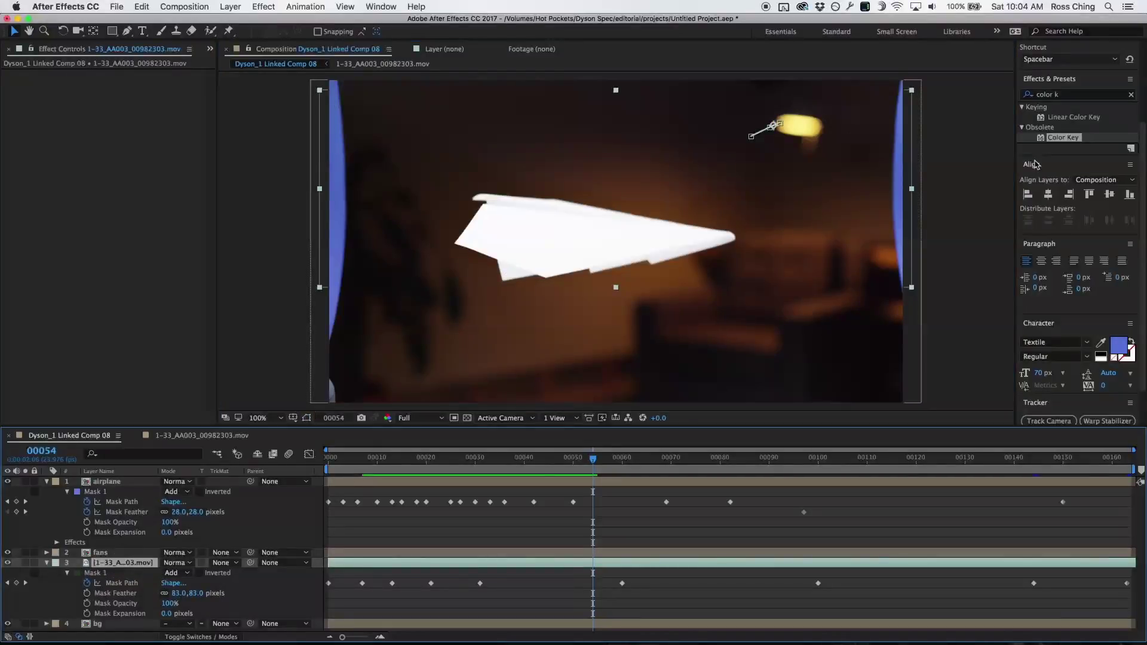
left_click(1062, 96)
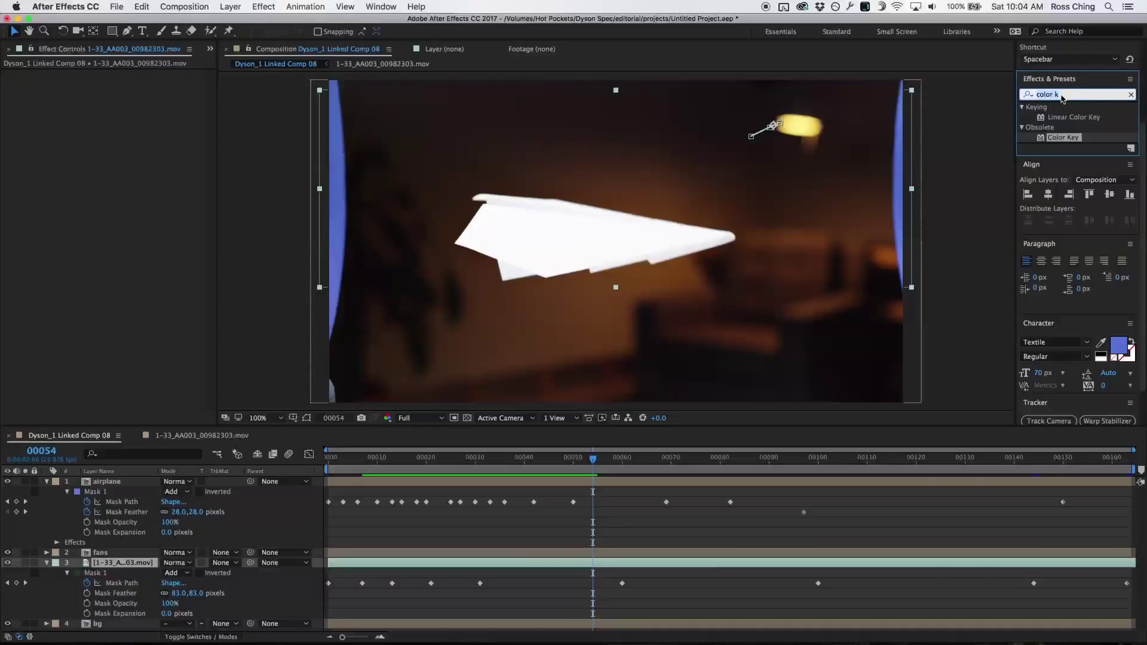
type("brightn")
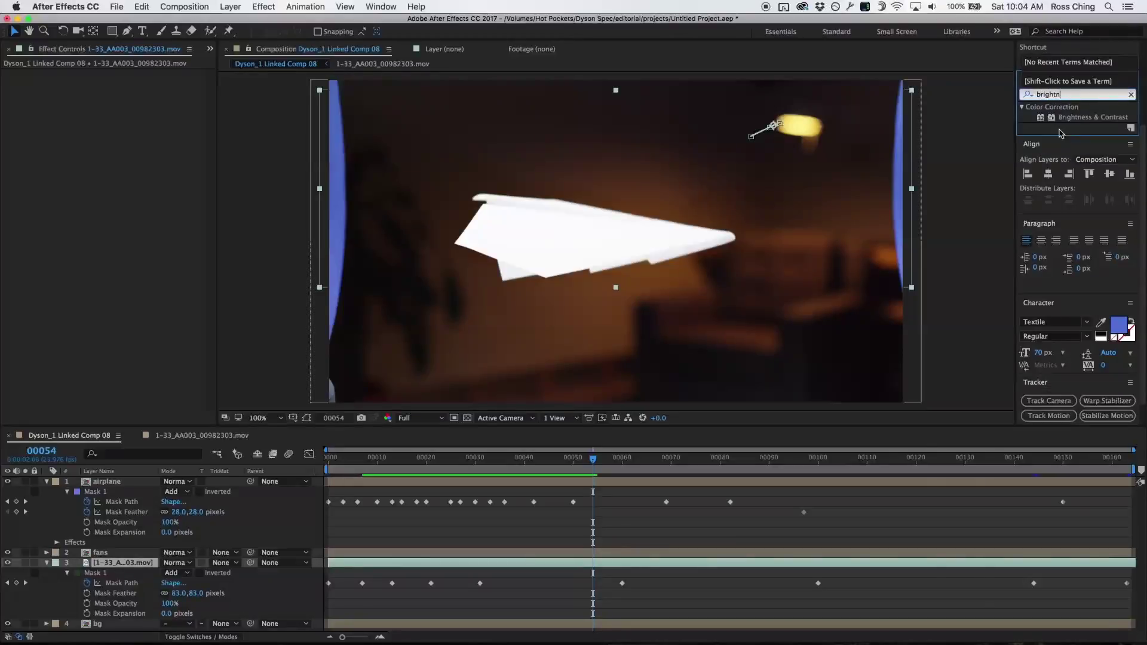
left_click_drag(1068, 117, 621, 562)
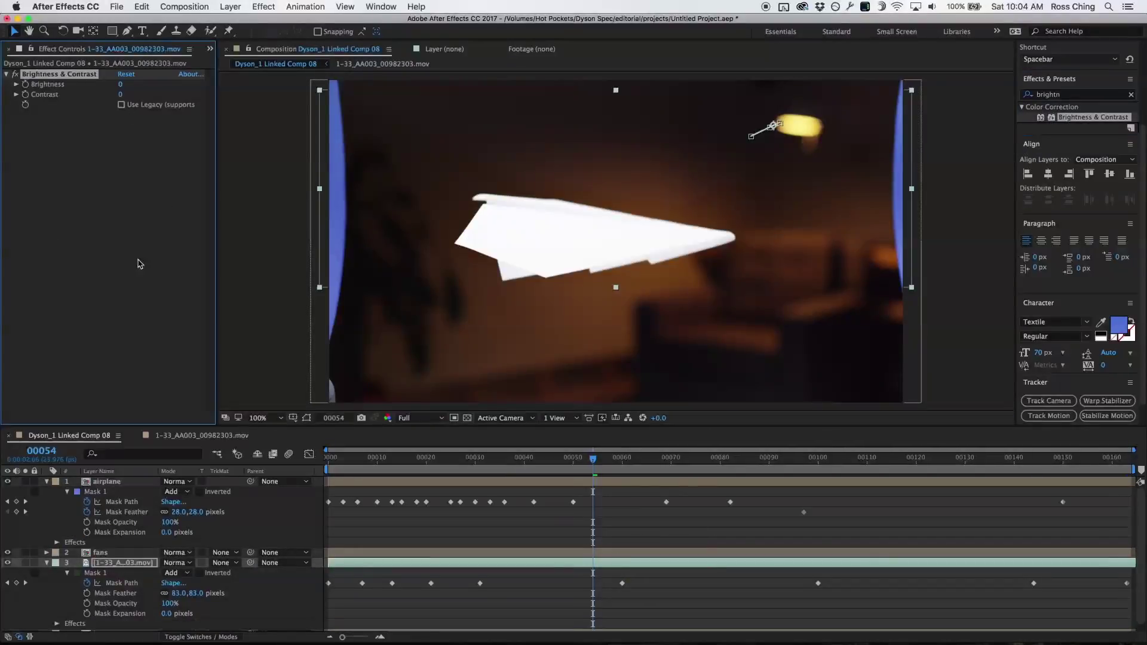
left_click(25, 84)
left_click(25, 94)
left_click_drag(122, 88, 172, 88)
Step: Keyframe the clean plate's Brightness at 0 on frame 21
left_click(431, 460)
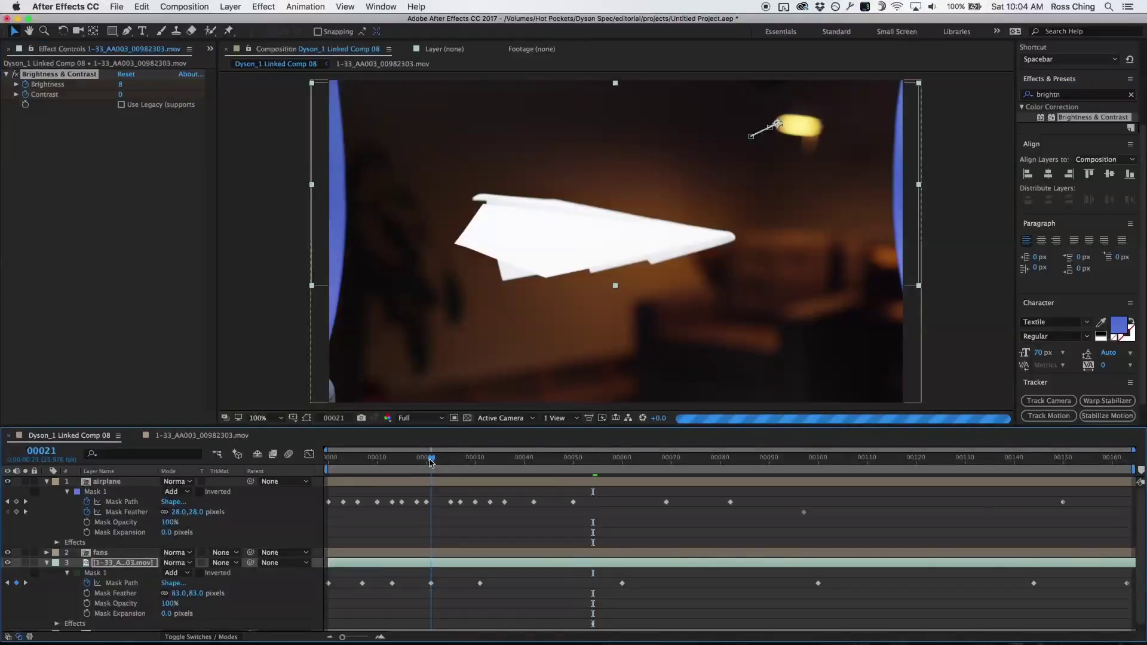
left_click(122, 83)
type("0")
key("Return")
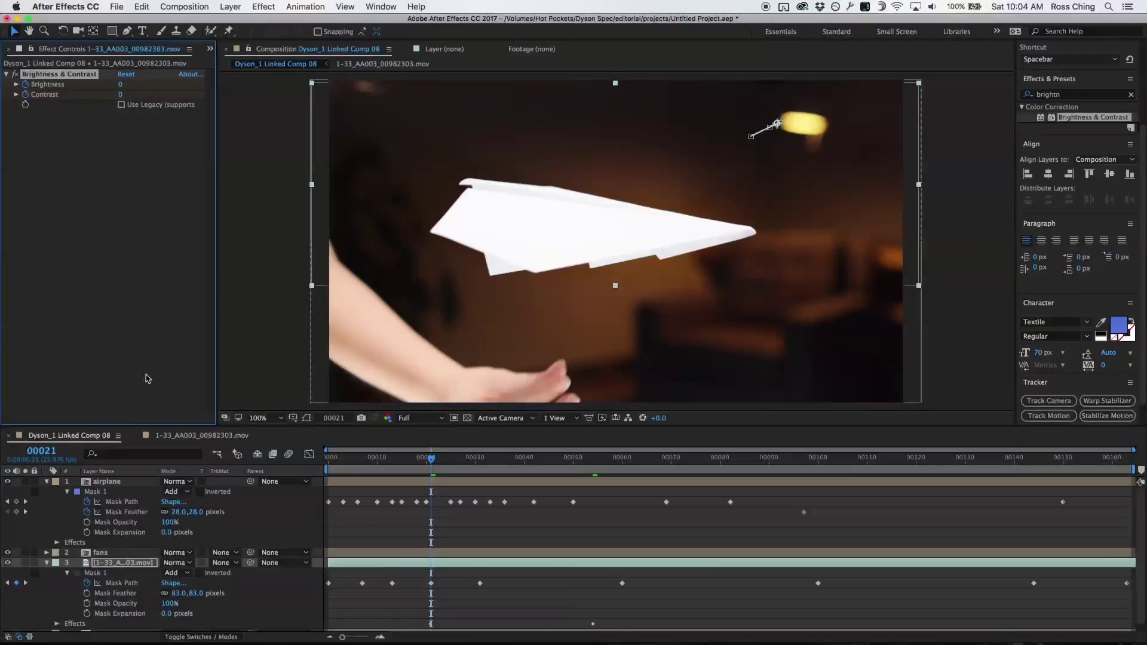
Step: Check the plate's brightness match across the shot, reveal its effect keyframes, and keyframe Brightness at 10 on frame 121
left_click(329, 459)
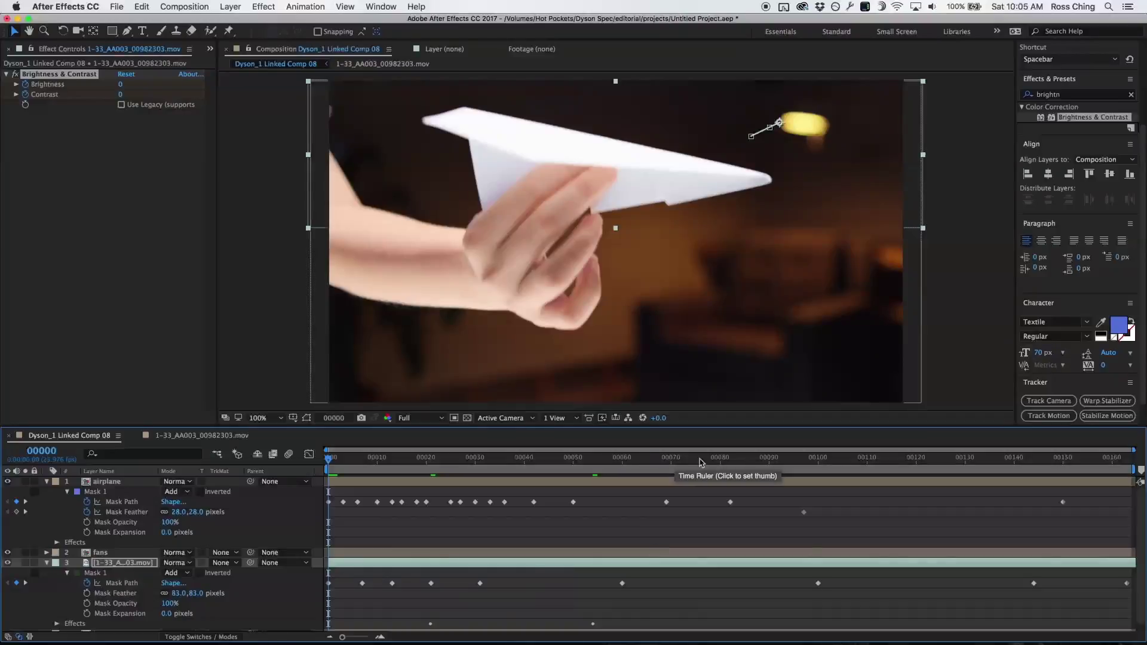
left_click(749, 461)
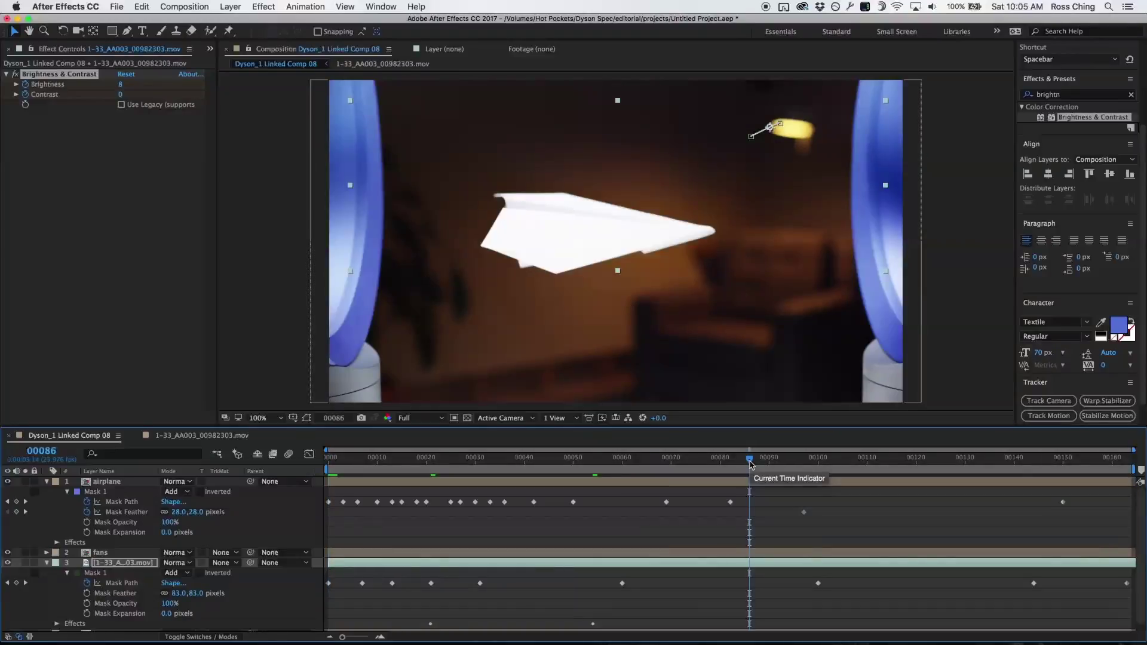
left_click(853, 470)
left_click(979, 470)
left_click(1067, 461)
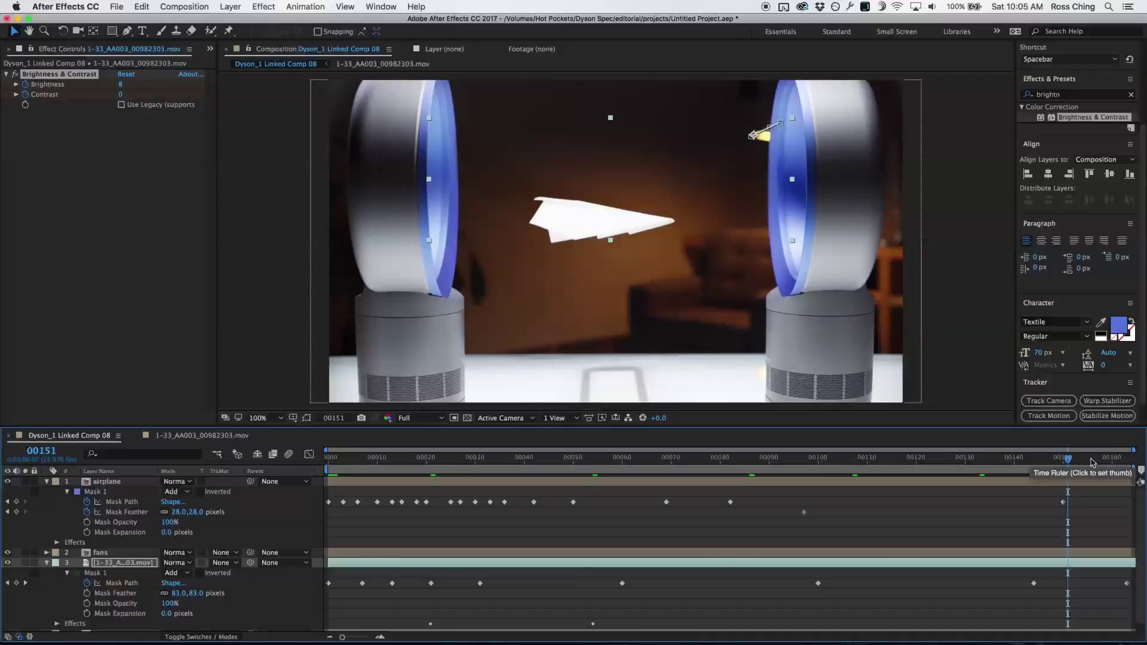
left_click(921, 461)
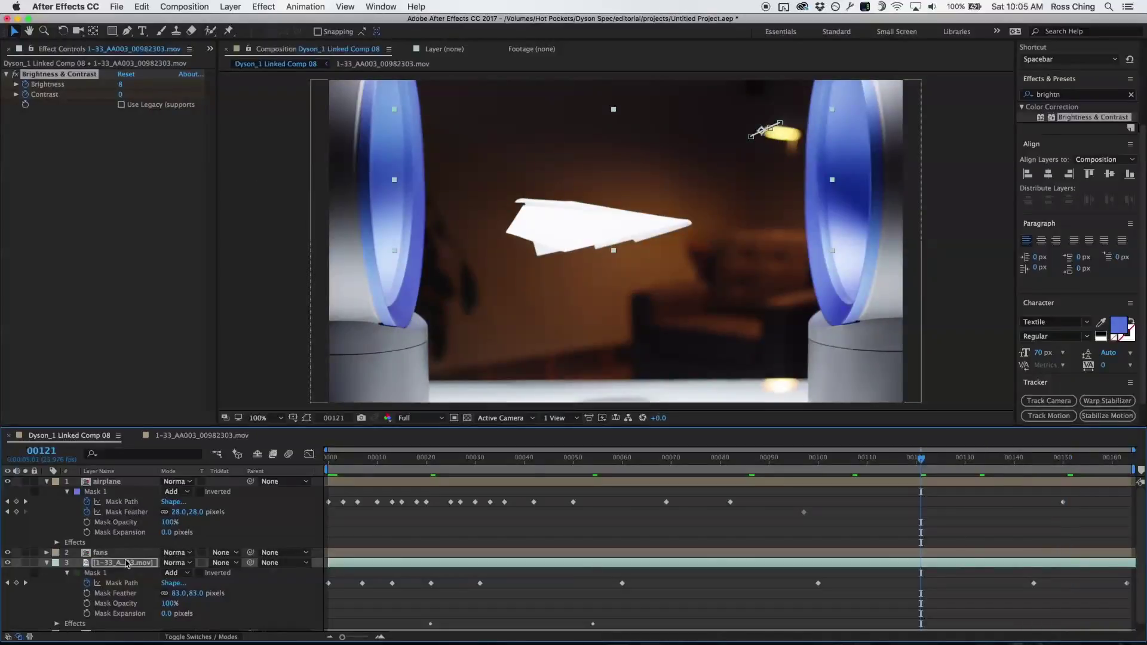
key("e")
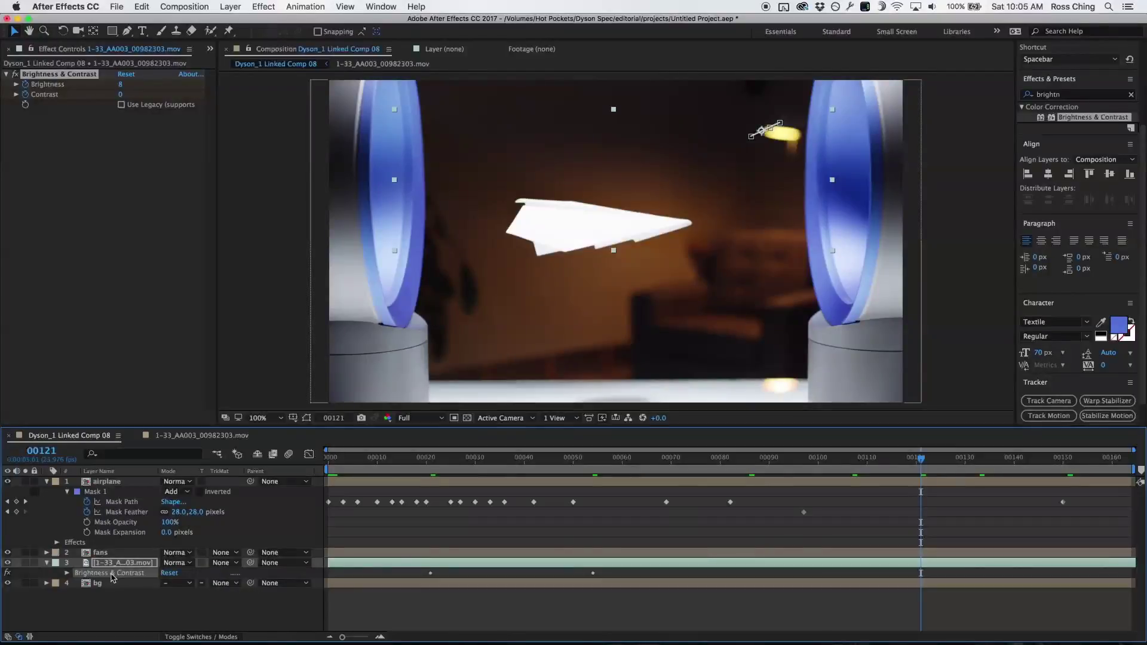
left_click(67, 574)
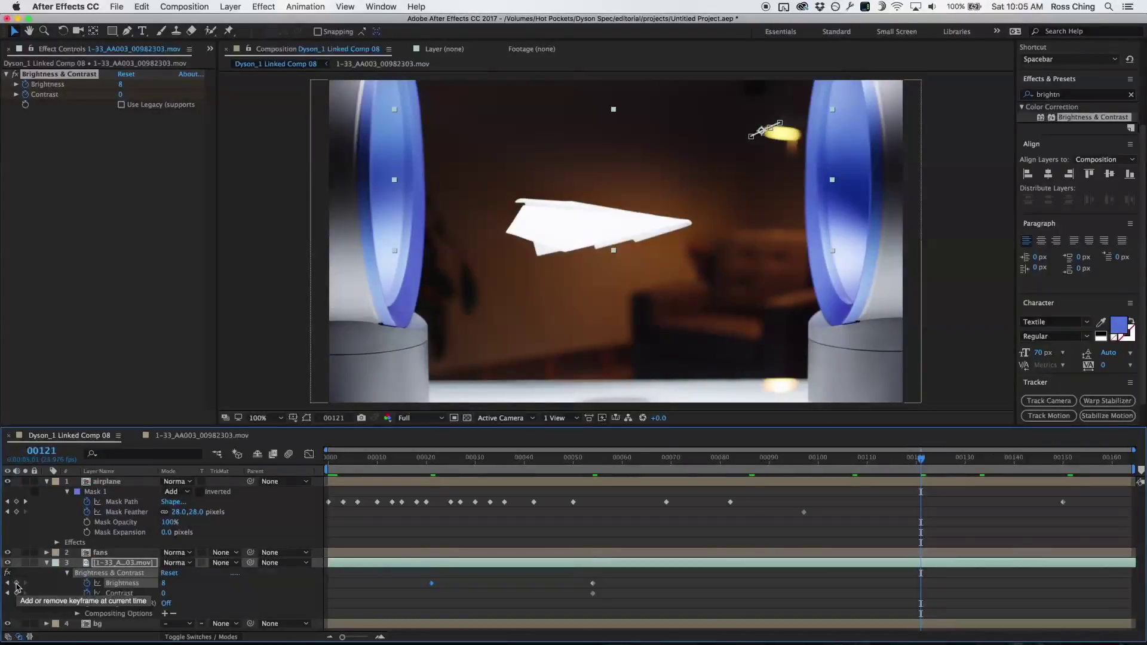
left_click(121, 85)
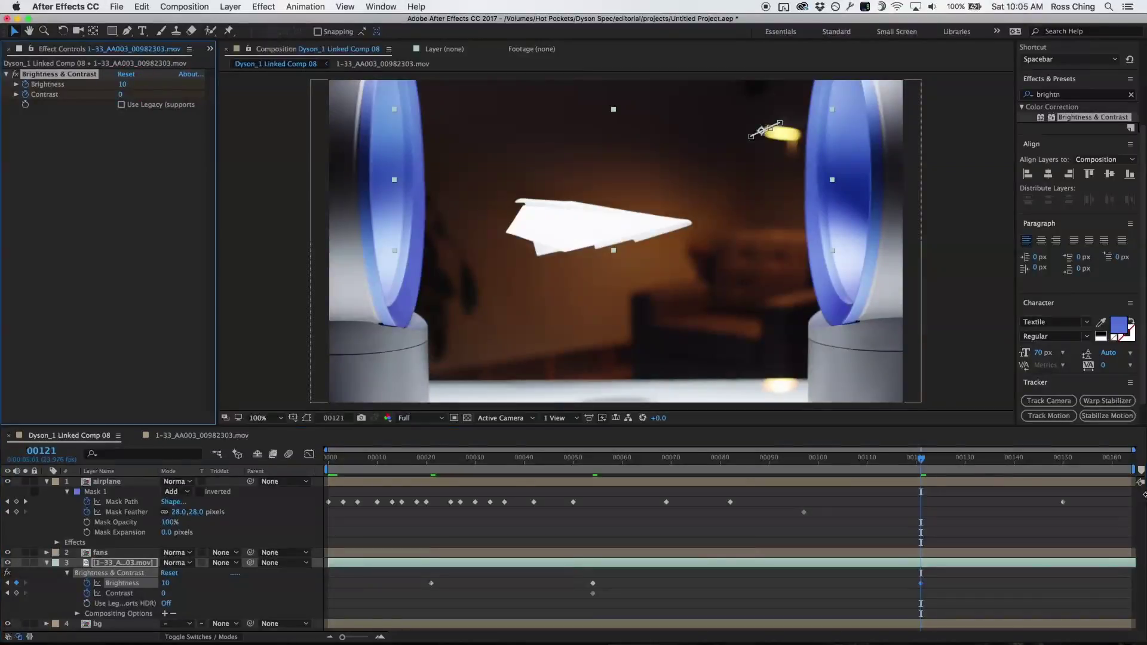
Step: Keyframe the clean plate's Brightness at 17 on frame 163 and preview the composite
left_click(1131, 460)
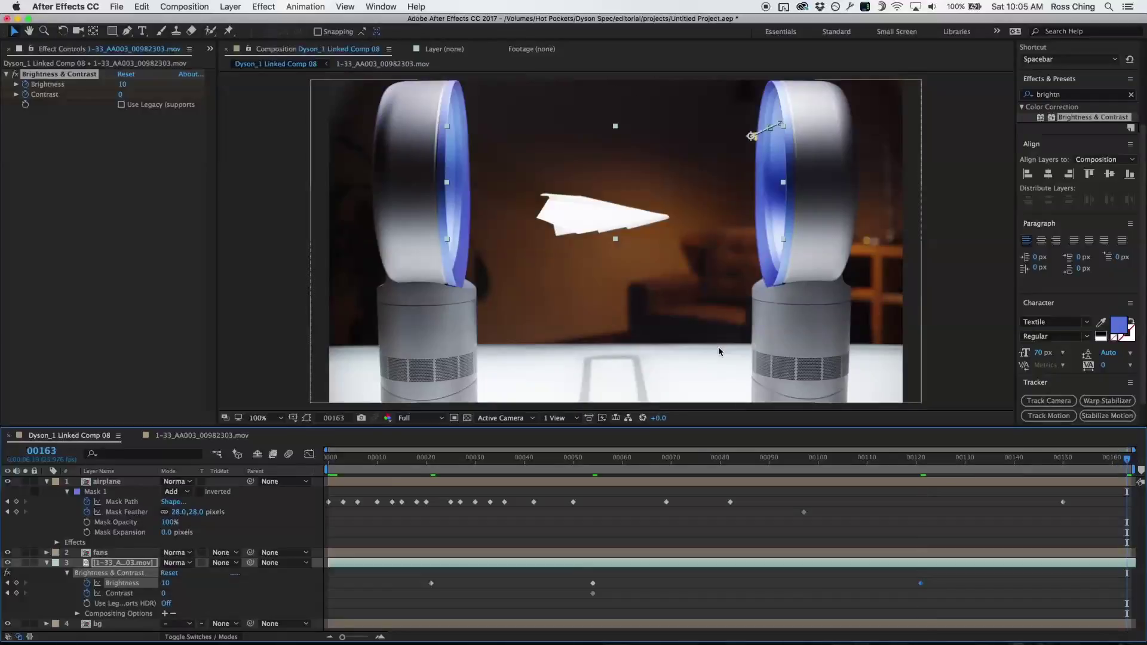
left_click(123, 85)
left_click_drag(157, 86, 162, 85)
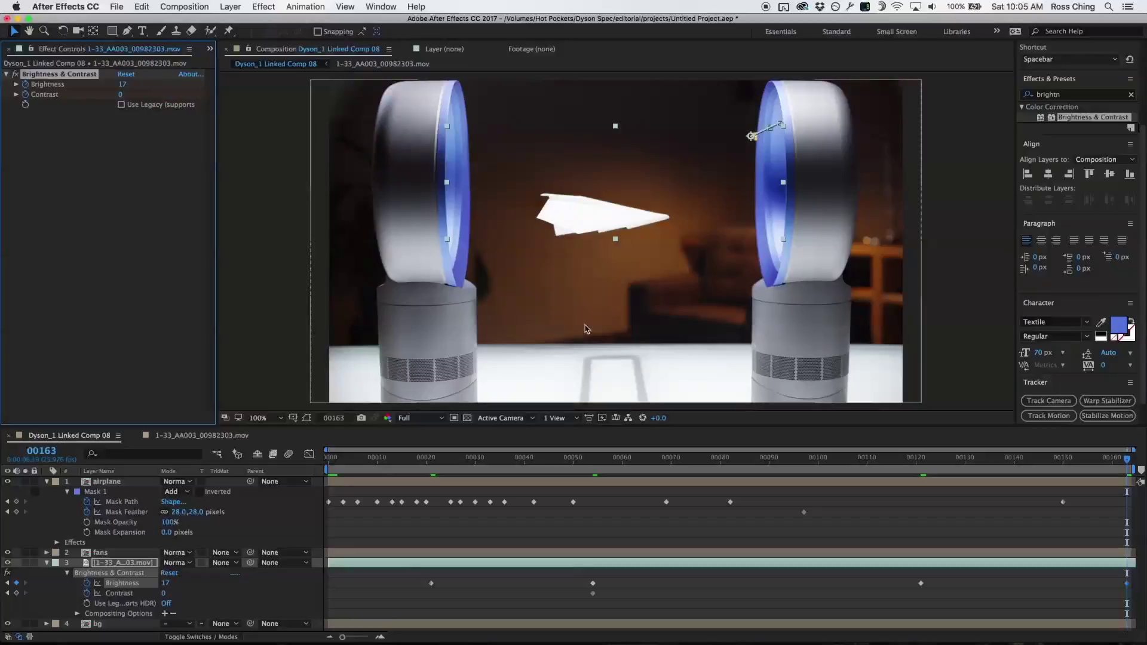
key("space")
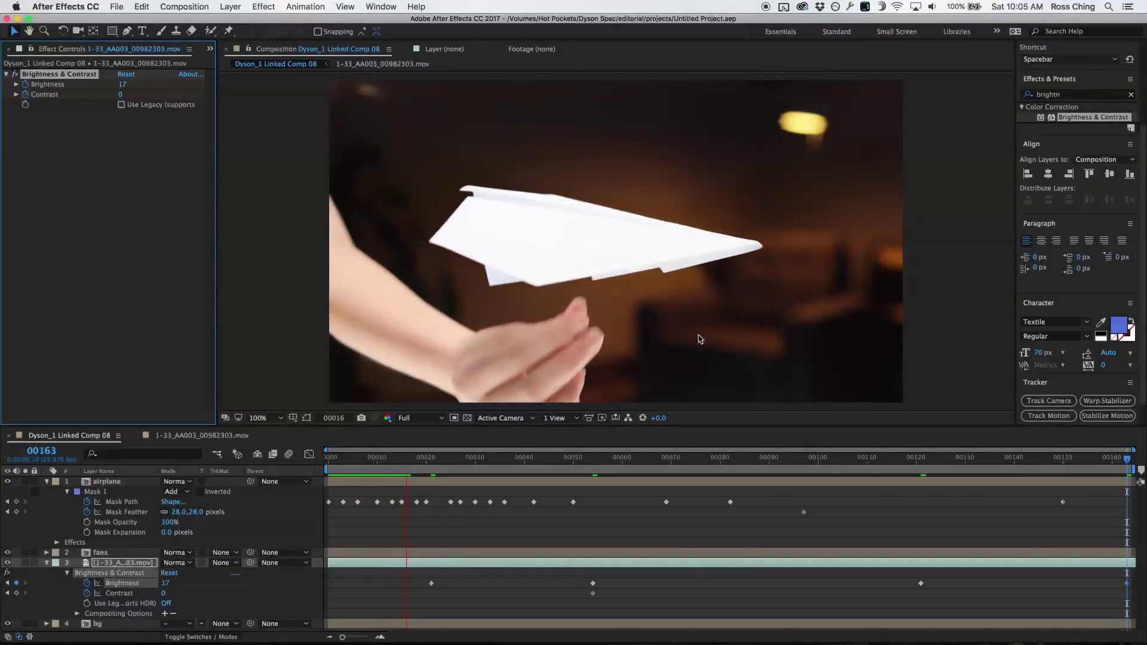